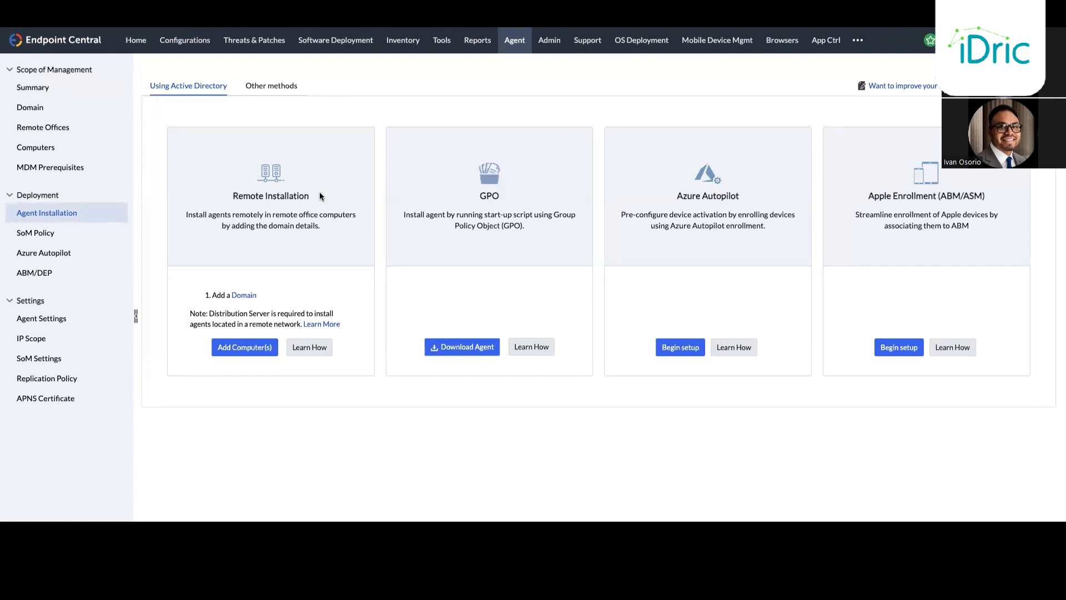
Step: Examine the Add Domain form's fields for the WorkGroup and Active Directory network types, and close it without adding a domain
click(244, 296)
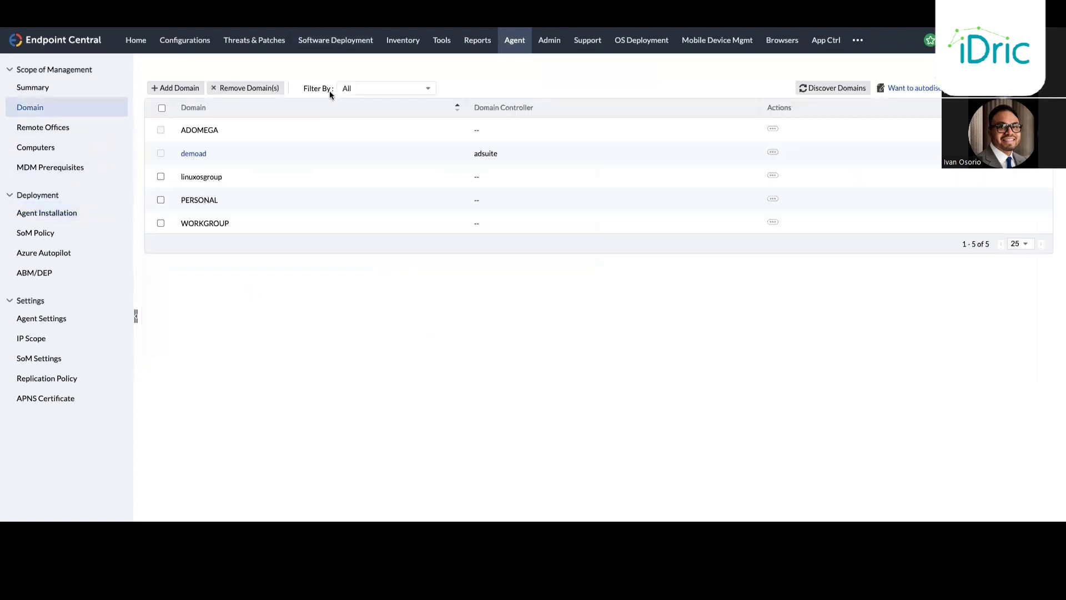
click(185, 88)
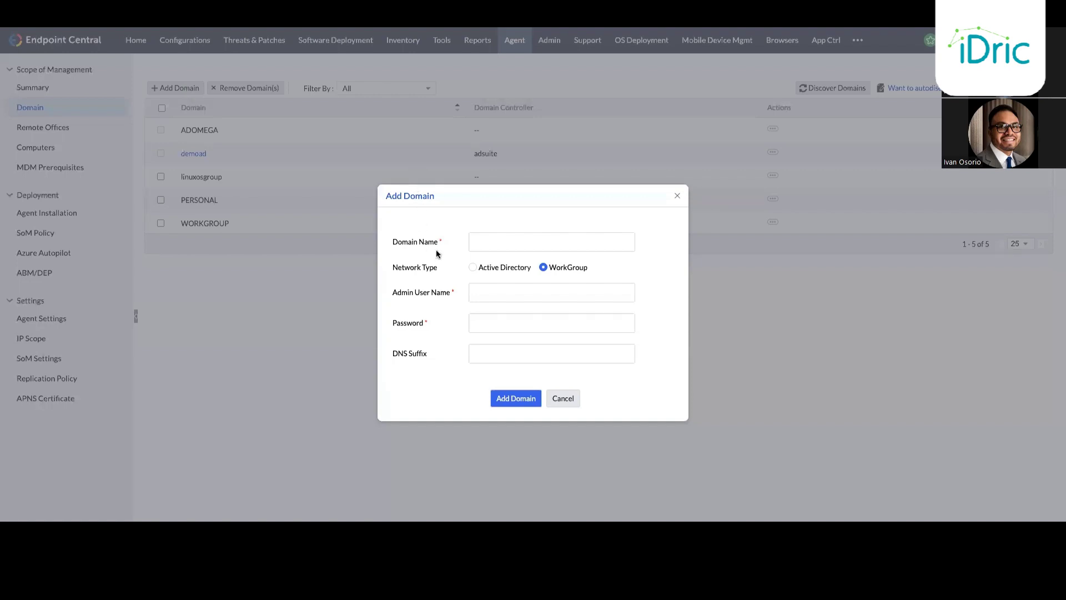
click(501, 244)
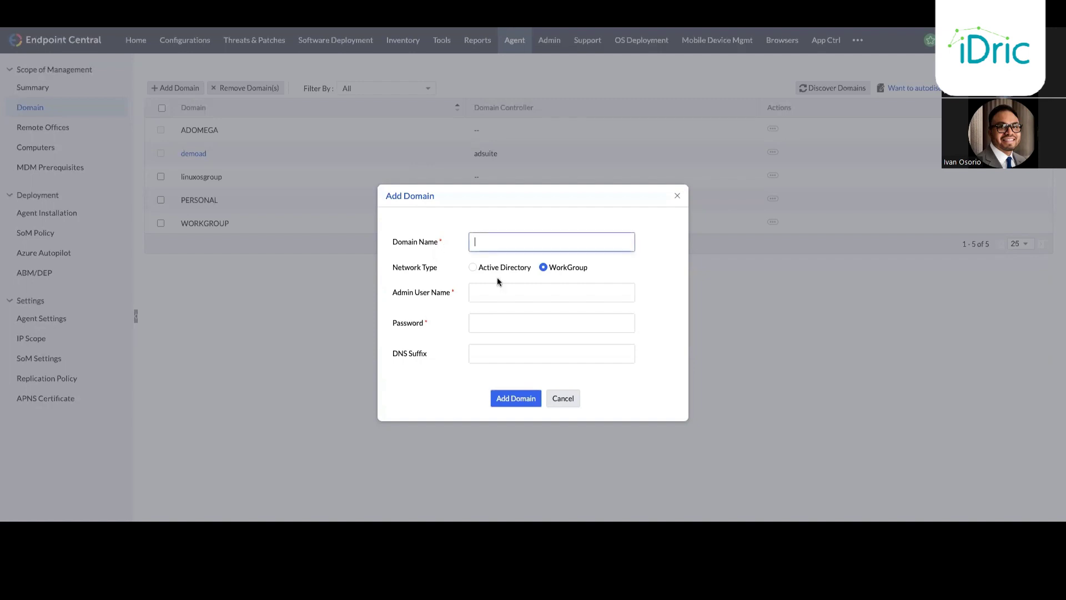
click(493, 289)
click(486, 349)
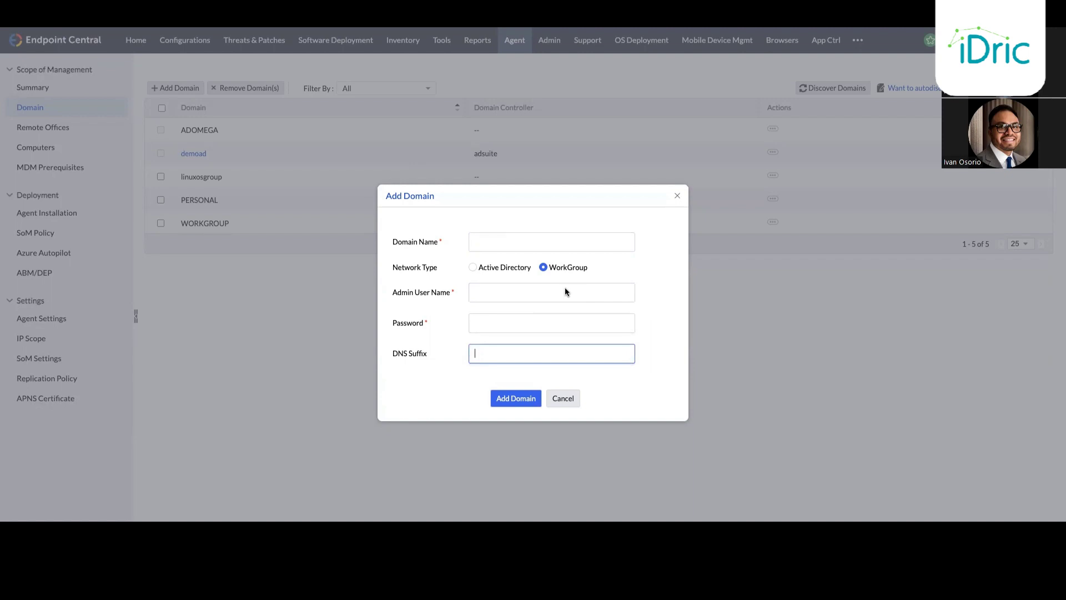
click(474, 266)
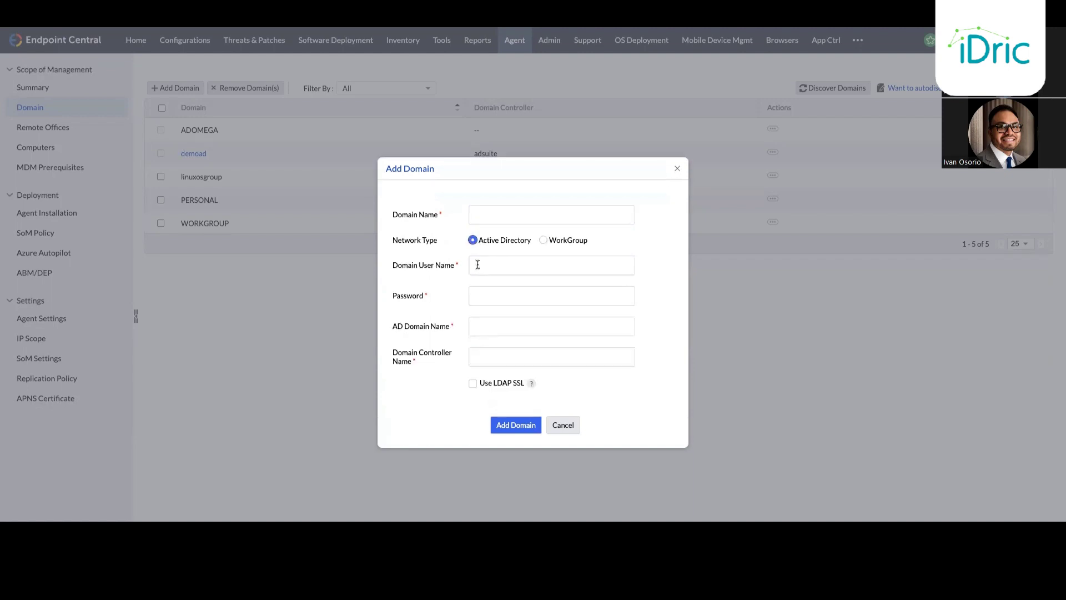
click(506, 362)
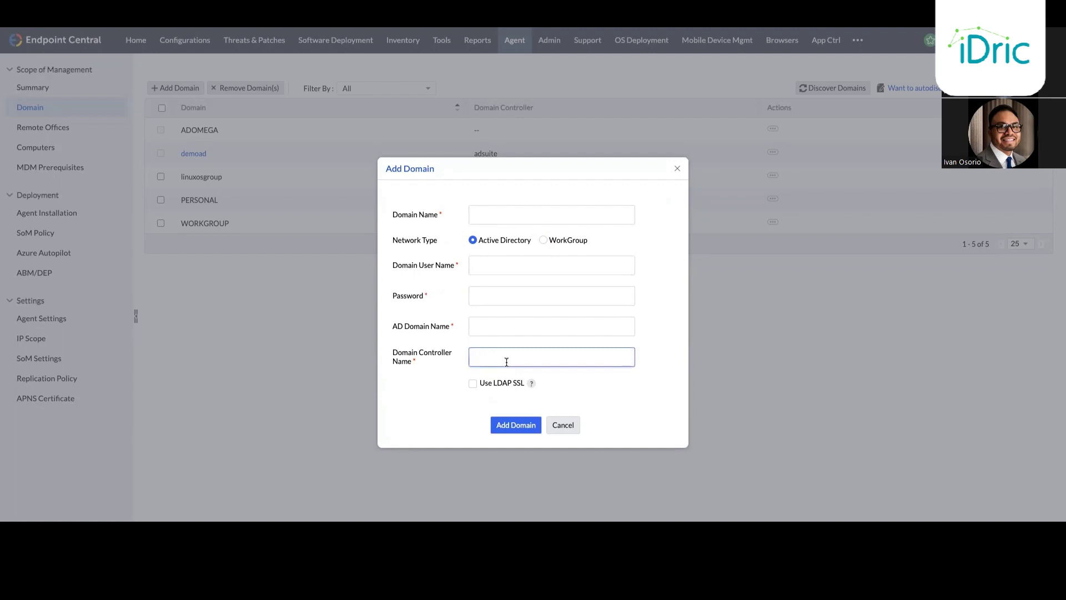
click(510, 326)
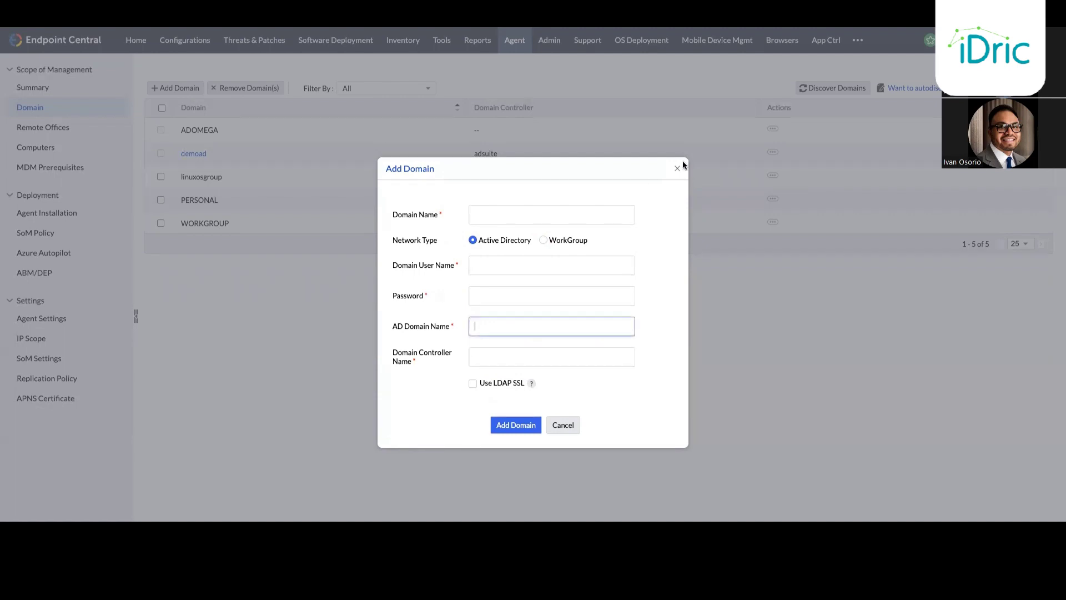
click(543, 240)
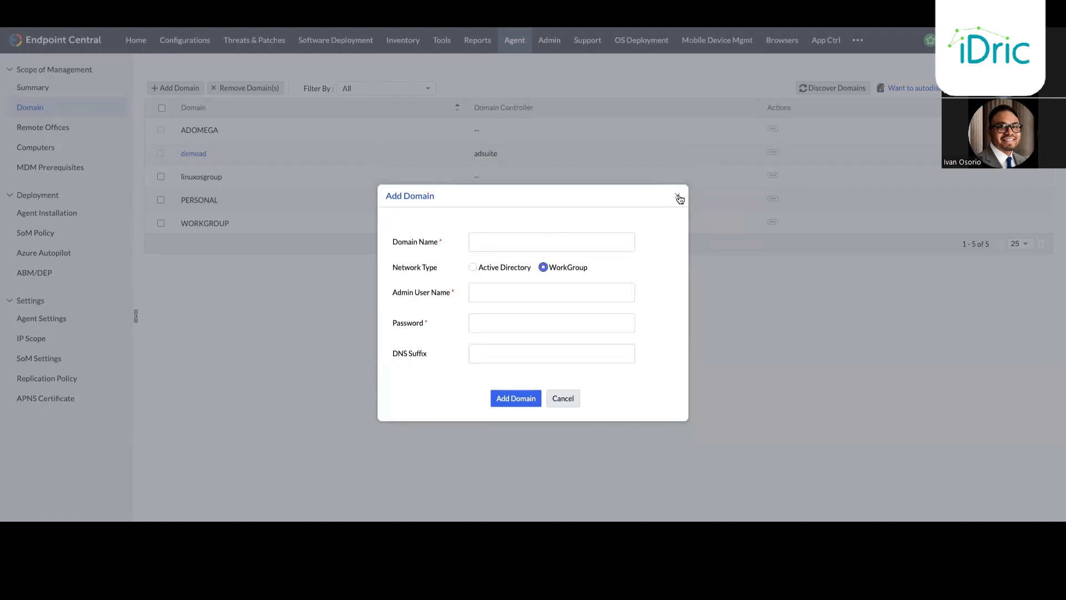
click(679, 199)
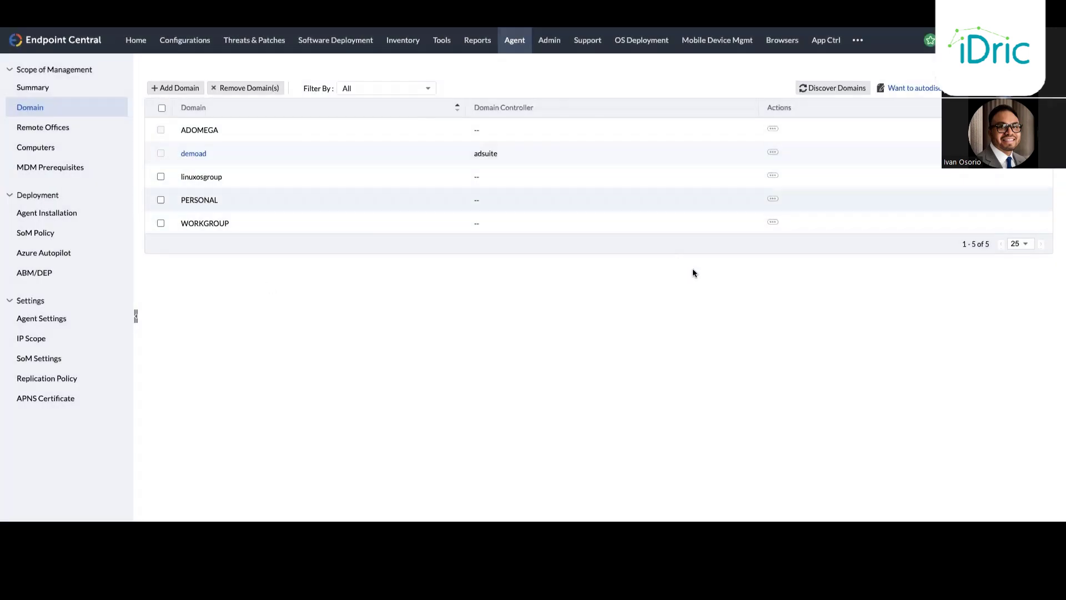
Step: Add the ADSUITE computer from the demoad domain for remote agent installation, with Local Office as its remote office
click(58, 213)
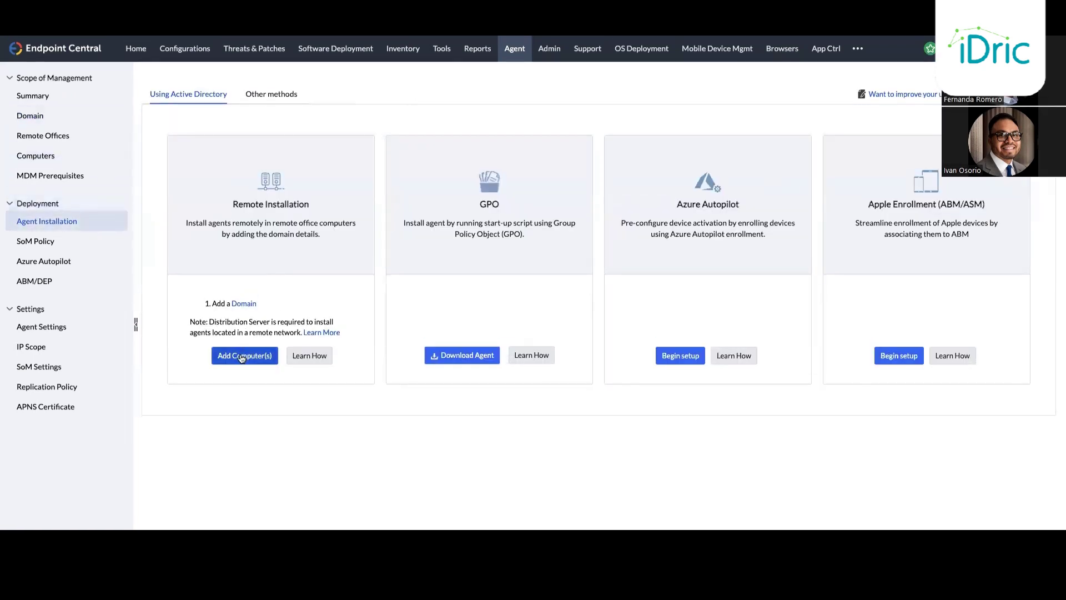
click(242, 356)
click(211, 106)
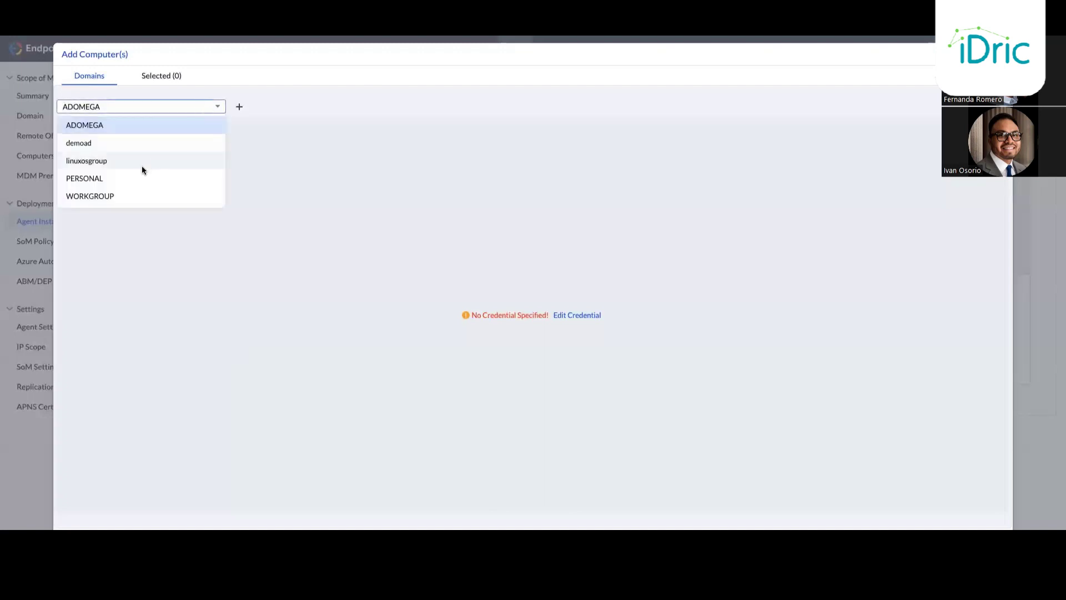
click(129, 145)
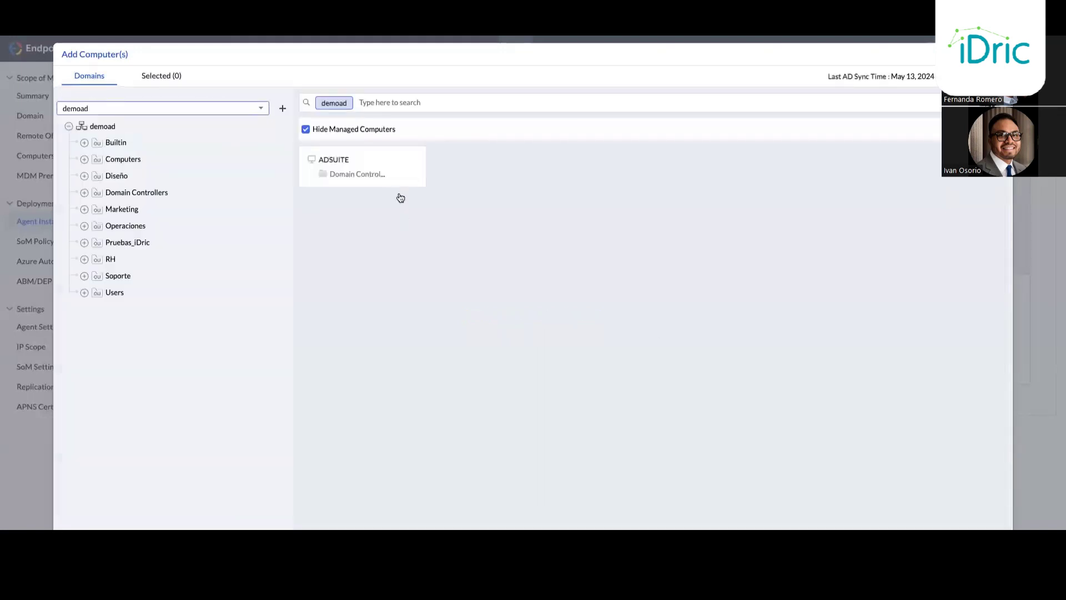
click(85, 143)
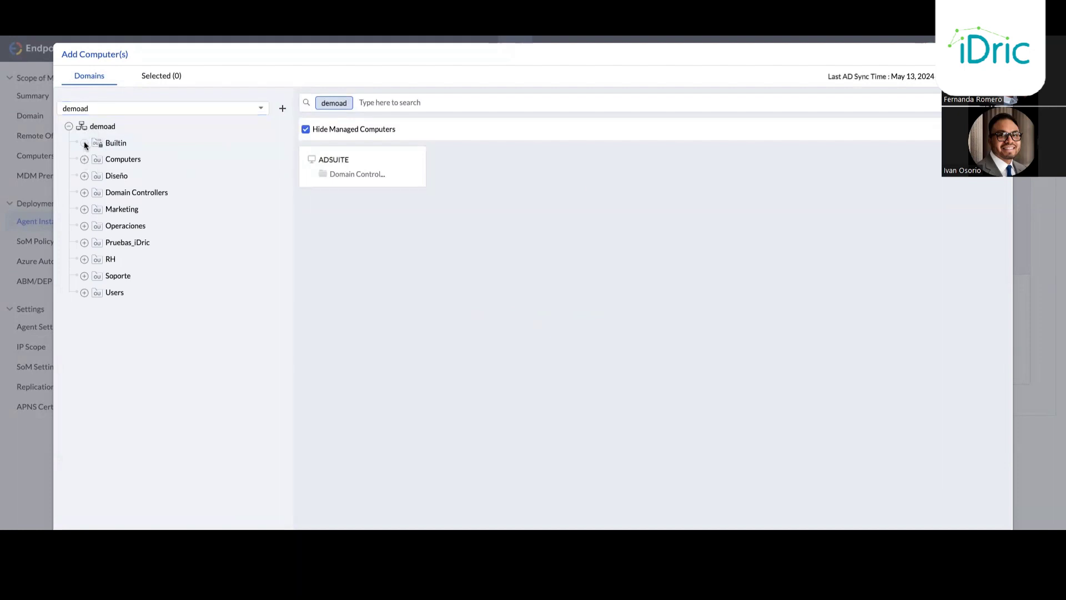
click(84, 160)
click(379, 172)
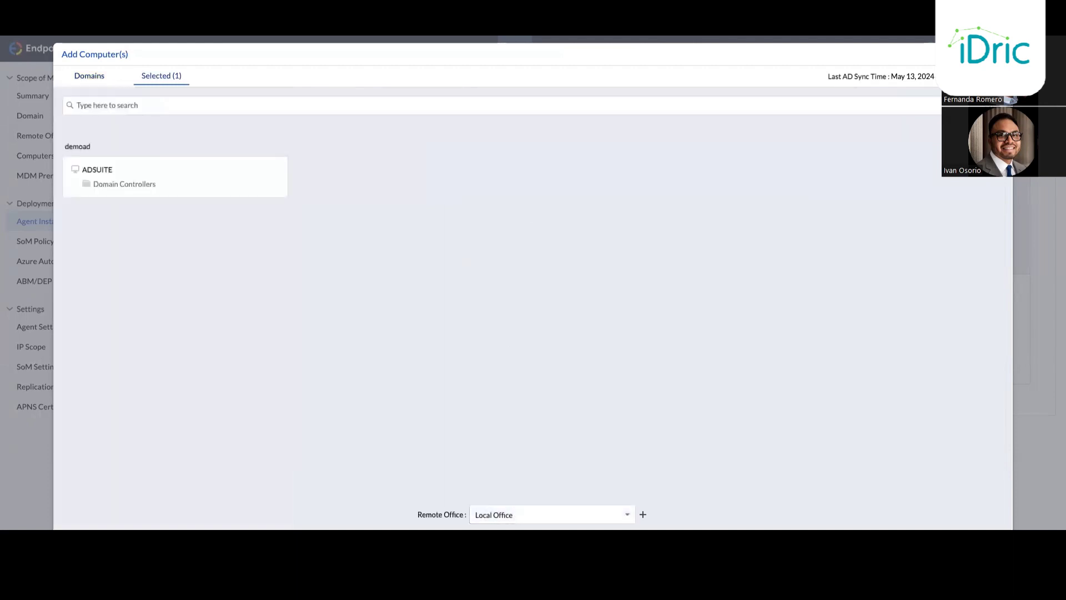
click(552, 514)
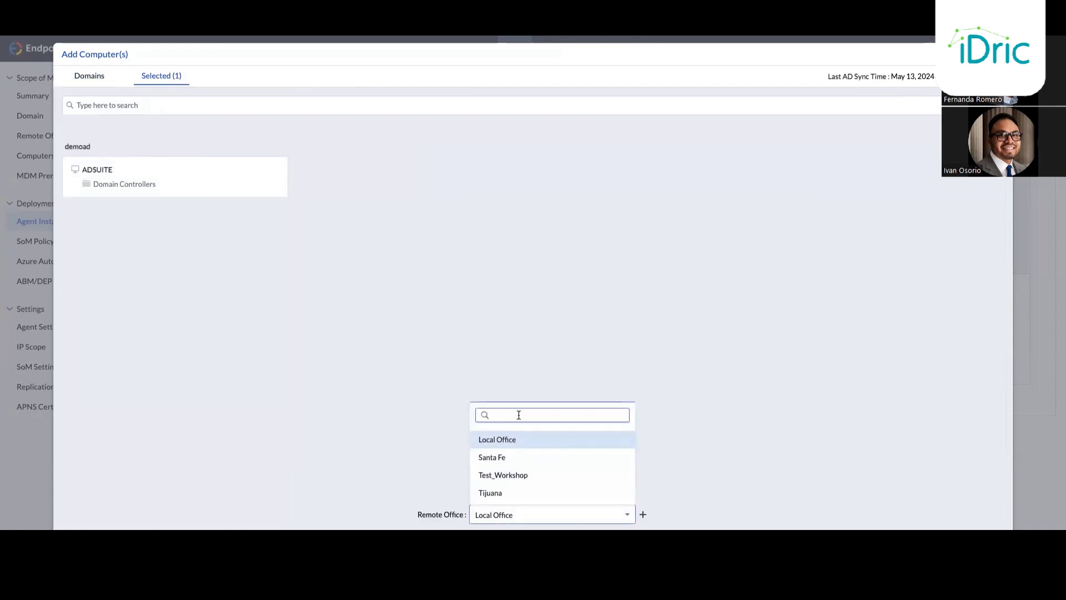
click(491, 440)
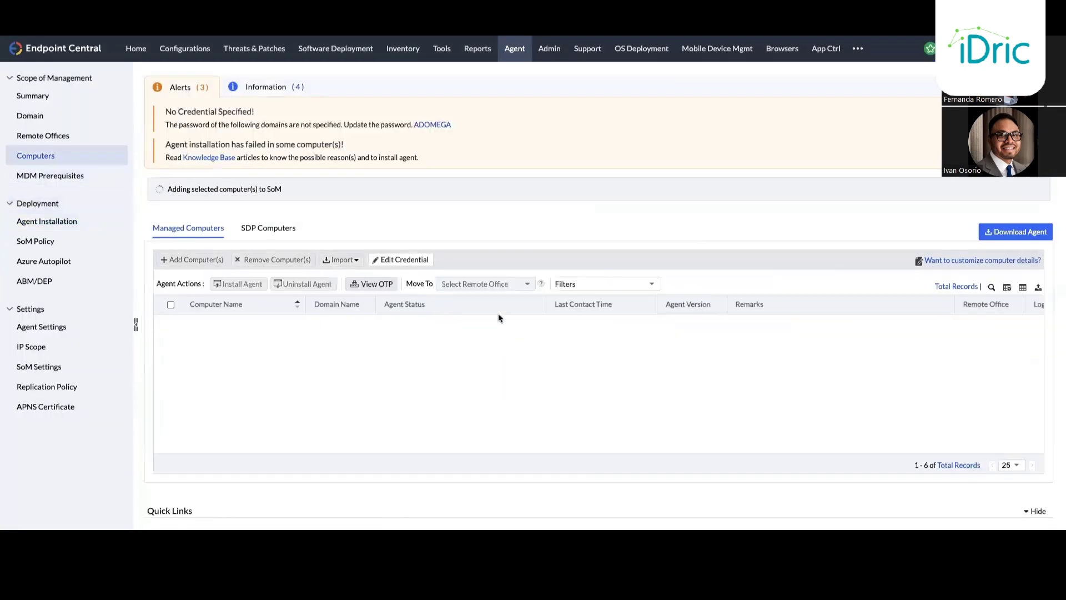
Step: Check the agent installation progress and the remarks listed for the managed computers
drag(176, 189, 297, 195)
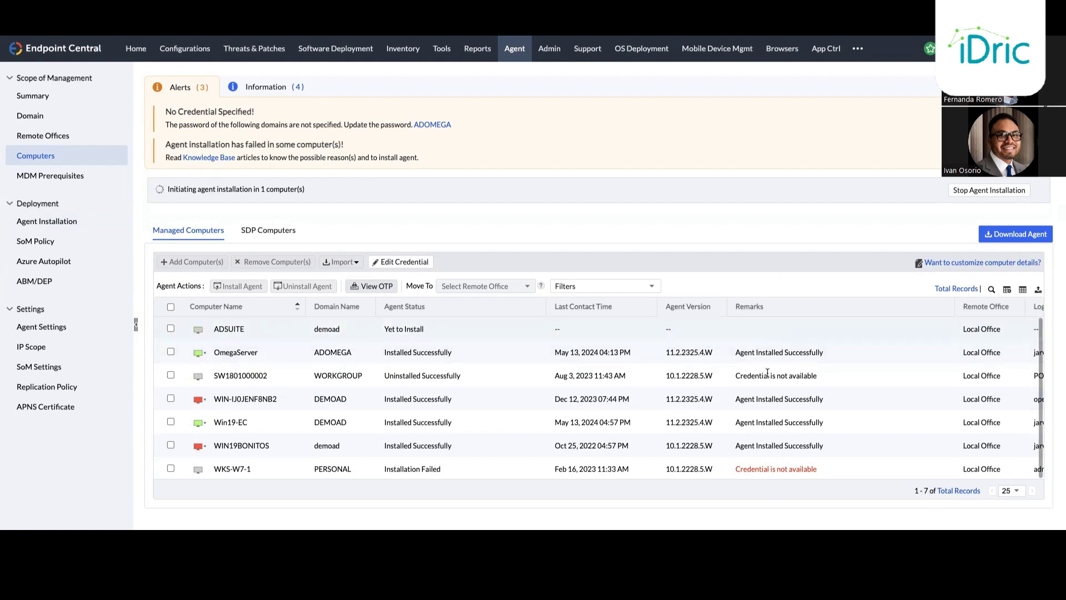
drag(741, 399, 822, 398)
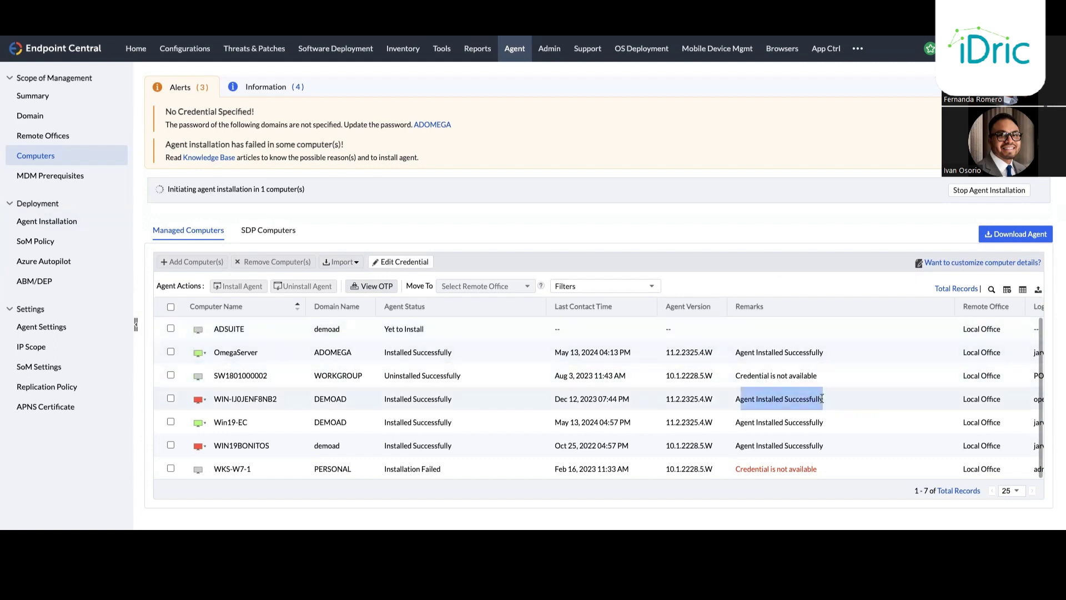
double_click(741, 371)
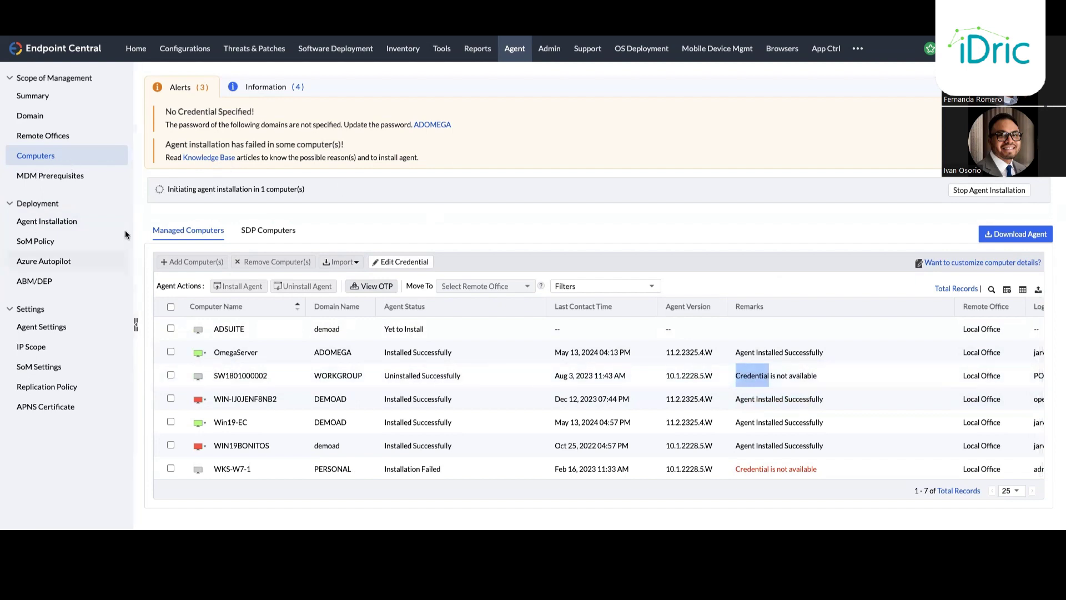
Step: Read the GPO agent installation methods in the ManageEngine documentation, and return to the Endpoint Central console
click(47, 221)
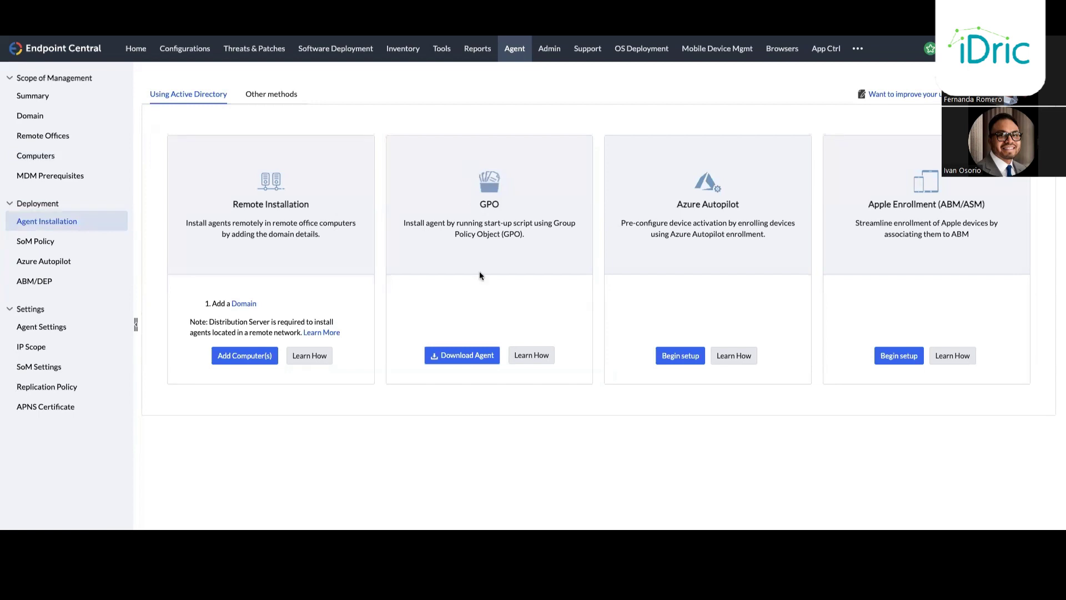
click(467, 361)
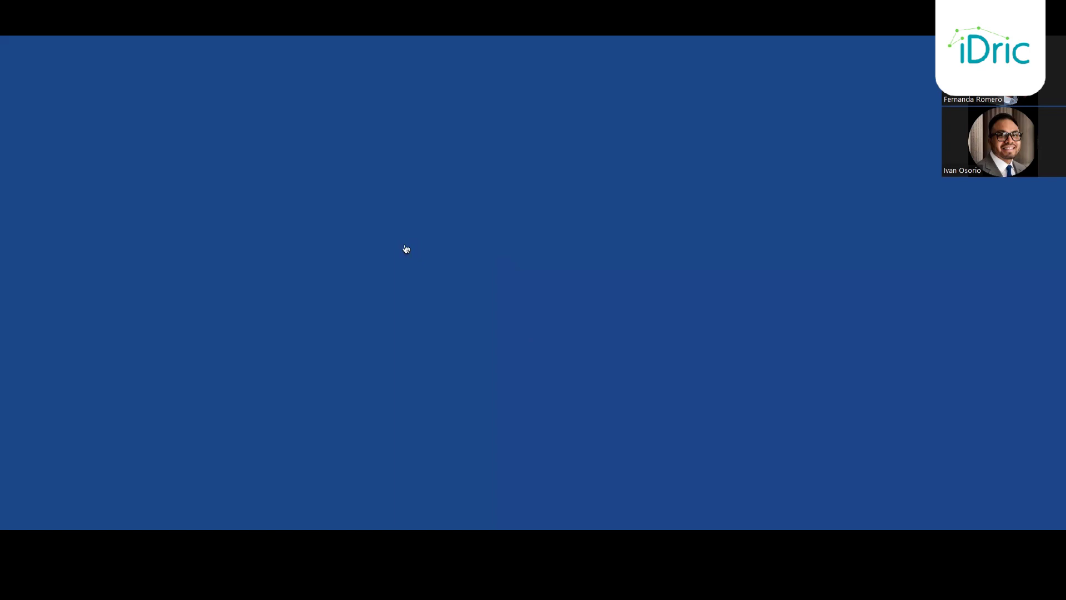
scroll(406, 244, down, 1)
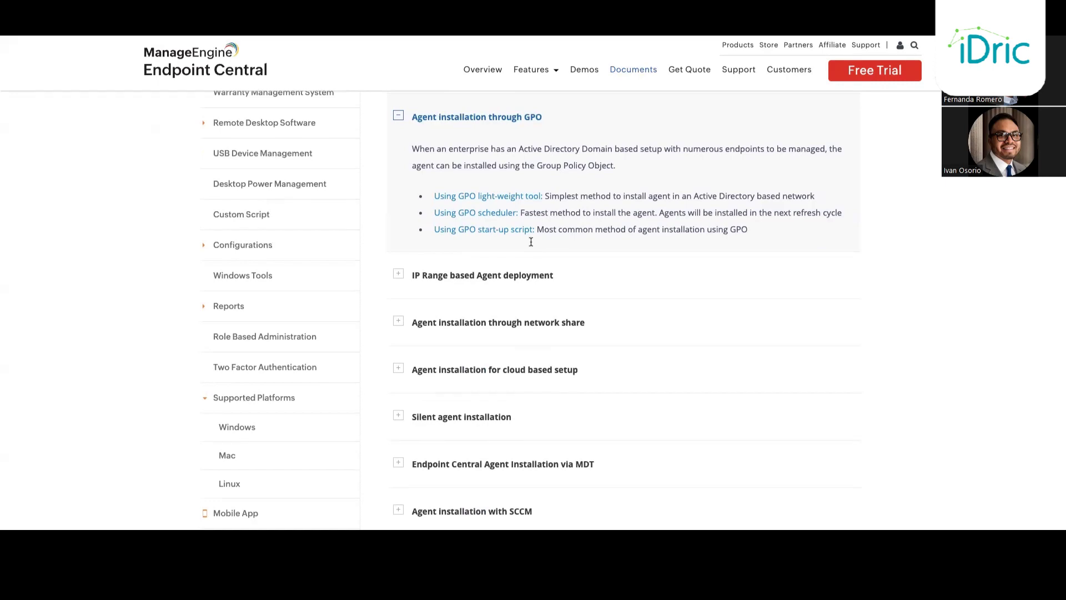
scroll(531, 242, up, 4)
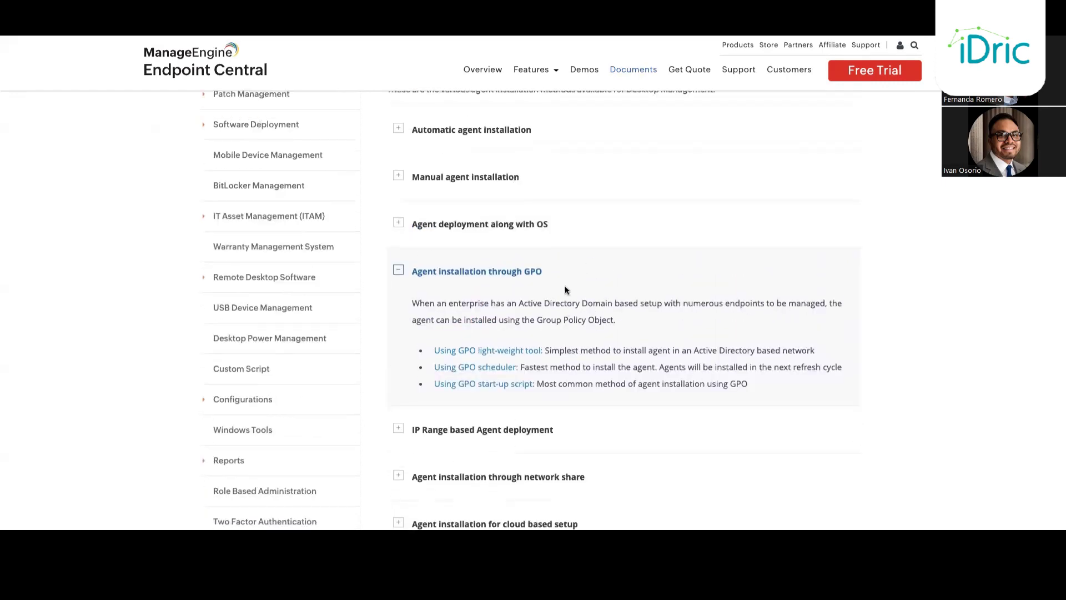
scroll(567, 342, down, 1)
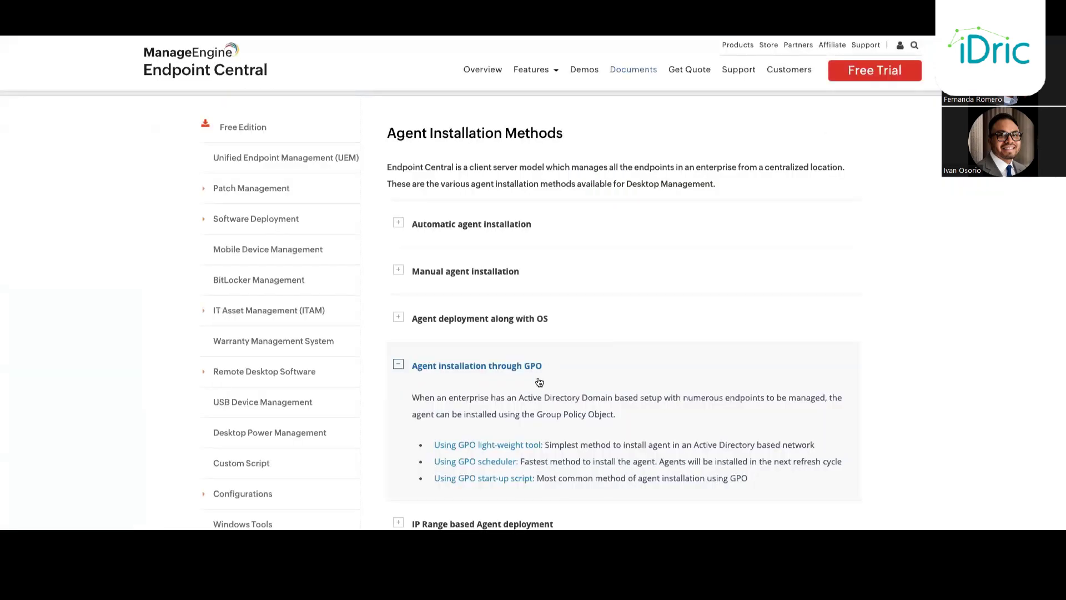
scroll(529, 425, down, 1)
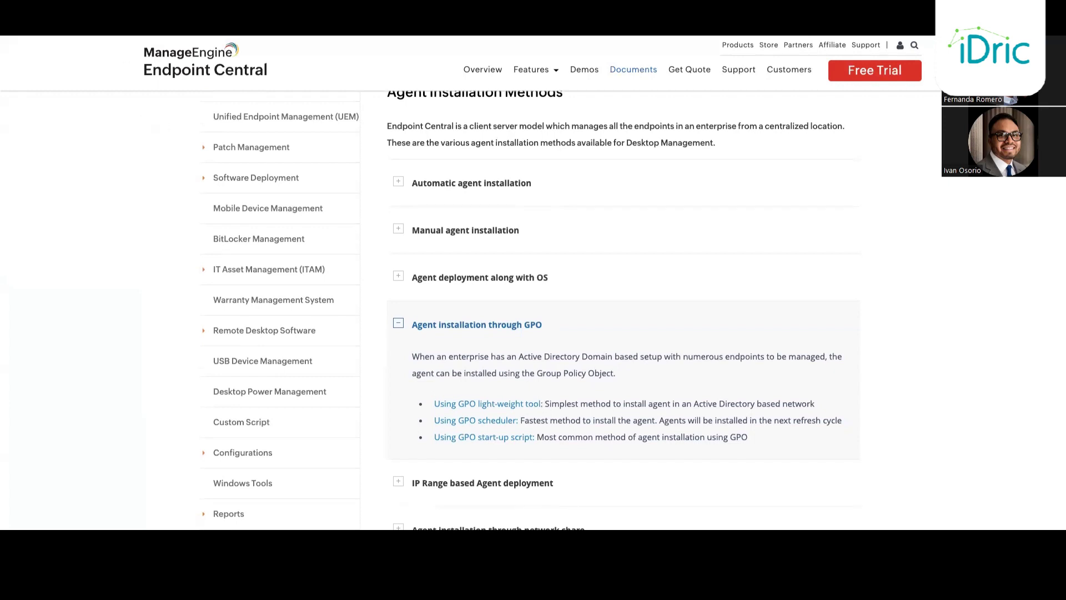
key(alt+Tab)
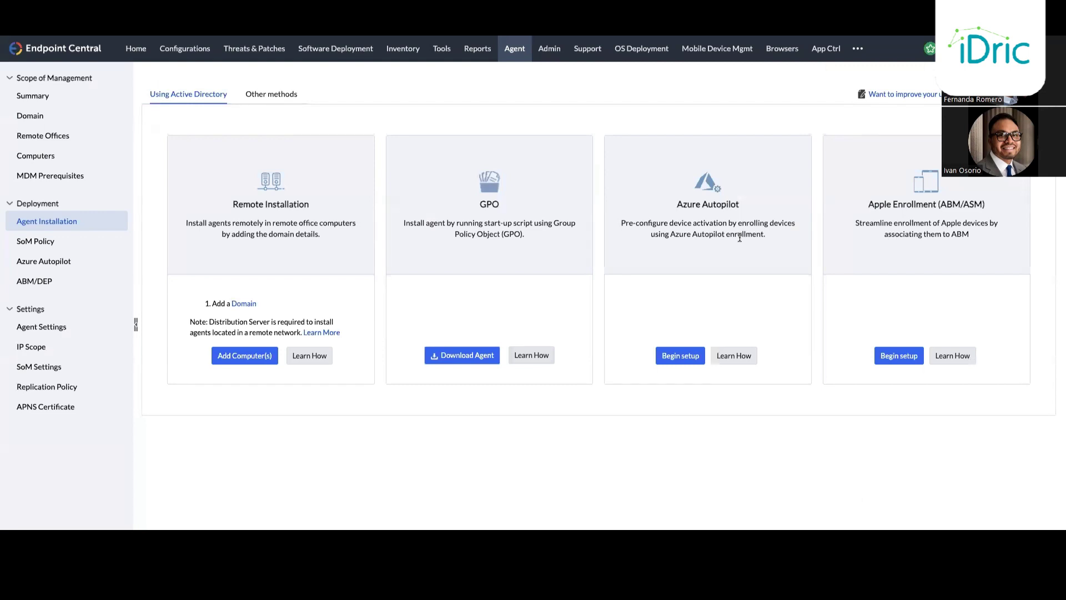
Step: Review the Azure Autopilot setup details and the Apple Enrollment (ABM/ASM) options
click(674, 359)
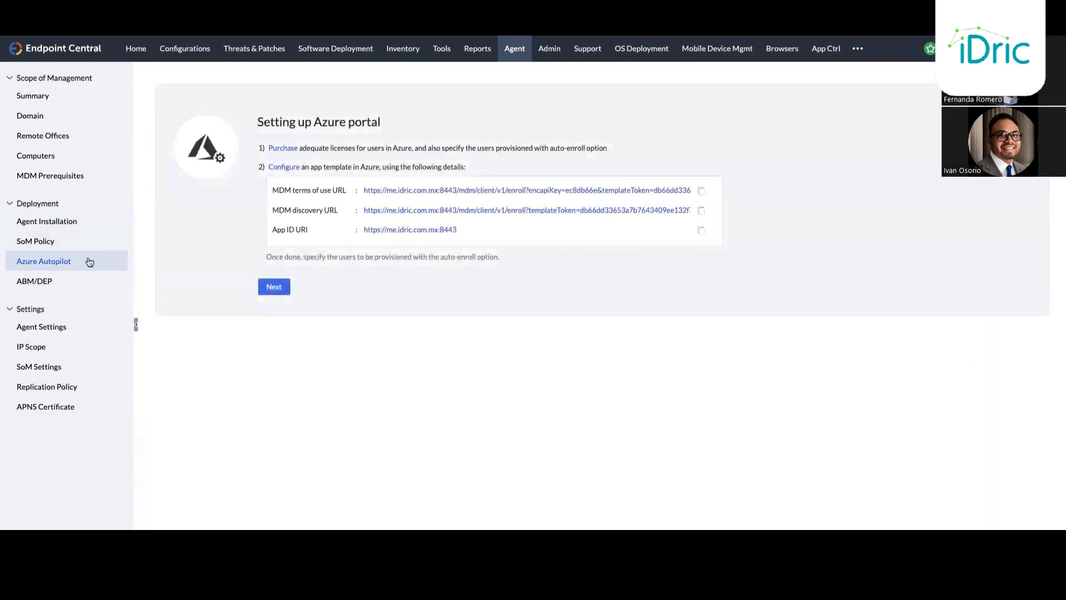
click(51, 278)
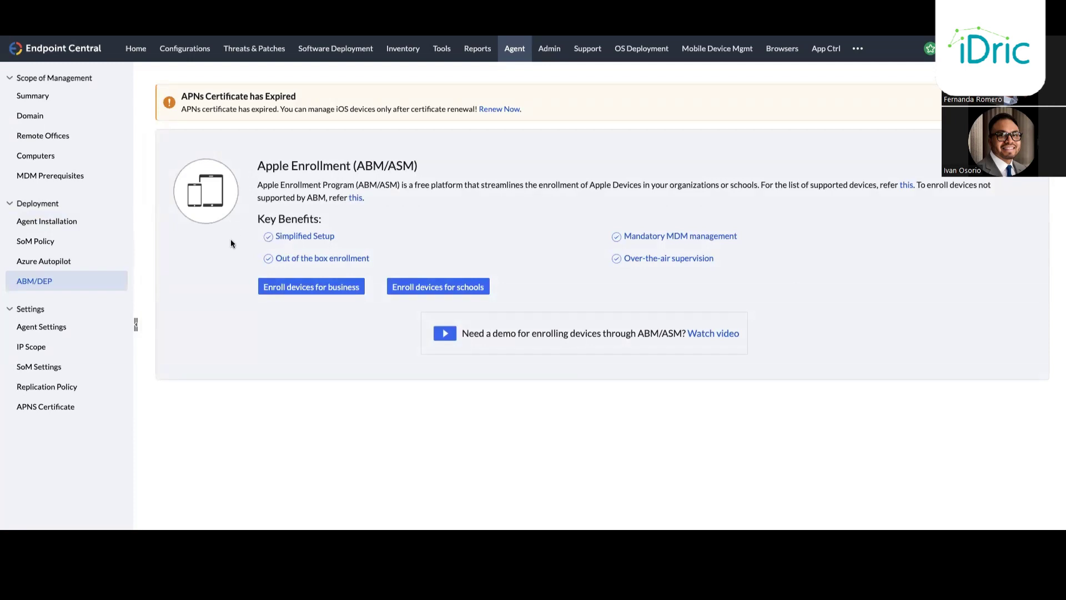
Step: Examine the Scope of Management summary for agent status, installation results, agent versions, last contact and removed computers
click(49, 98)
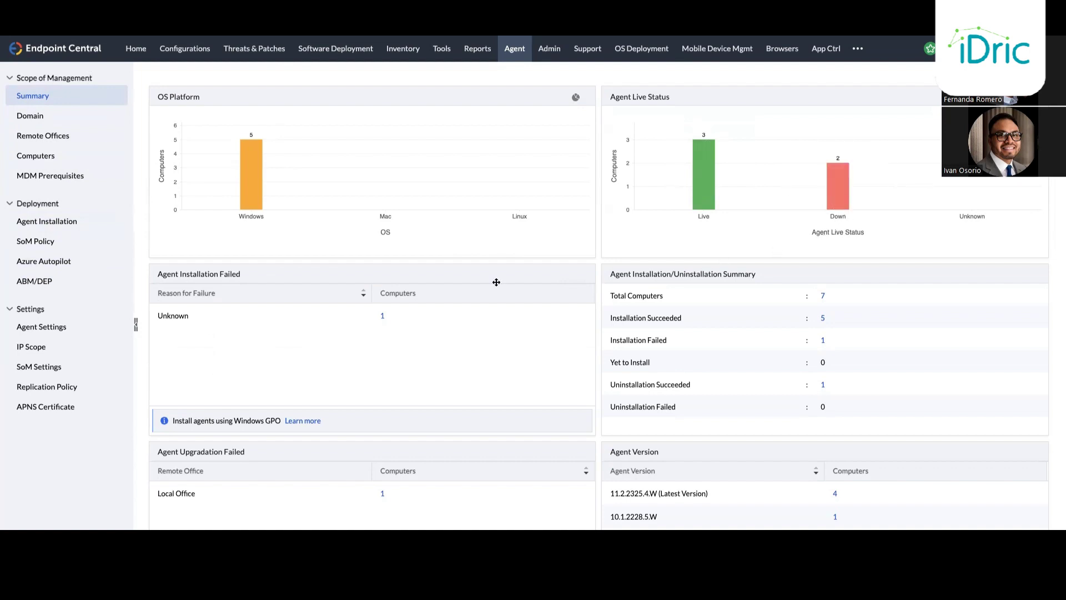
scroll(478, 253, down, 4)
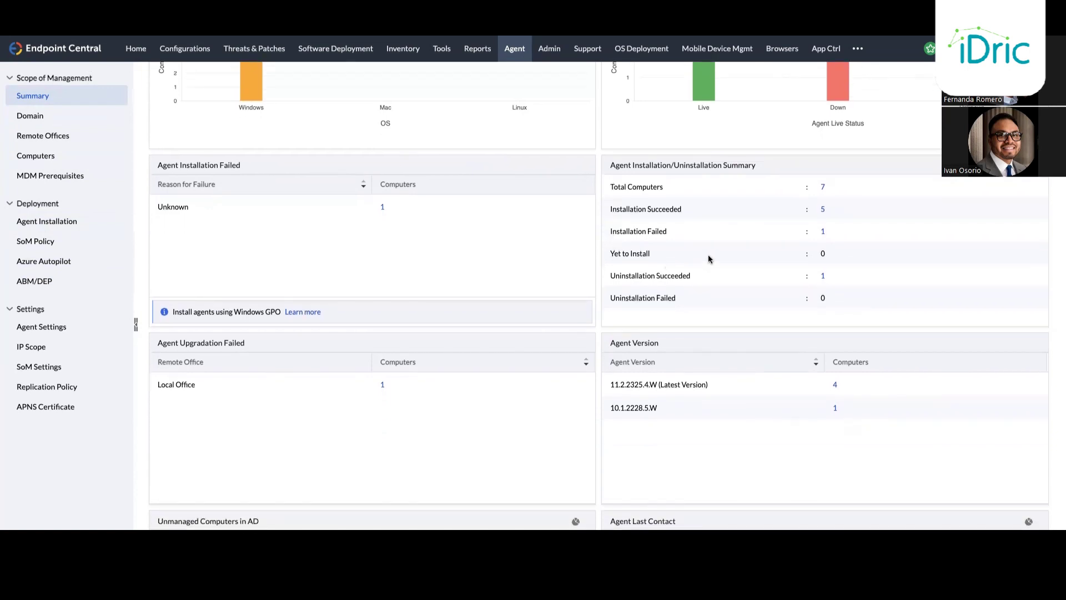
drag(708, 255, 783, 211)
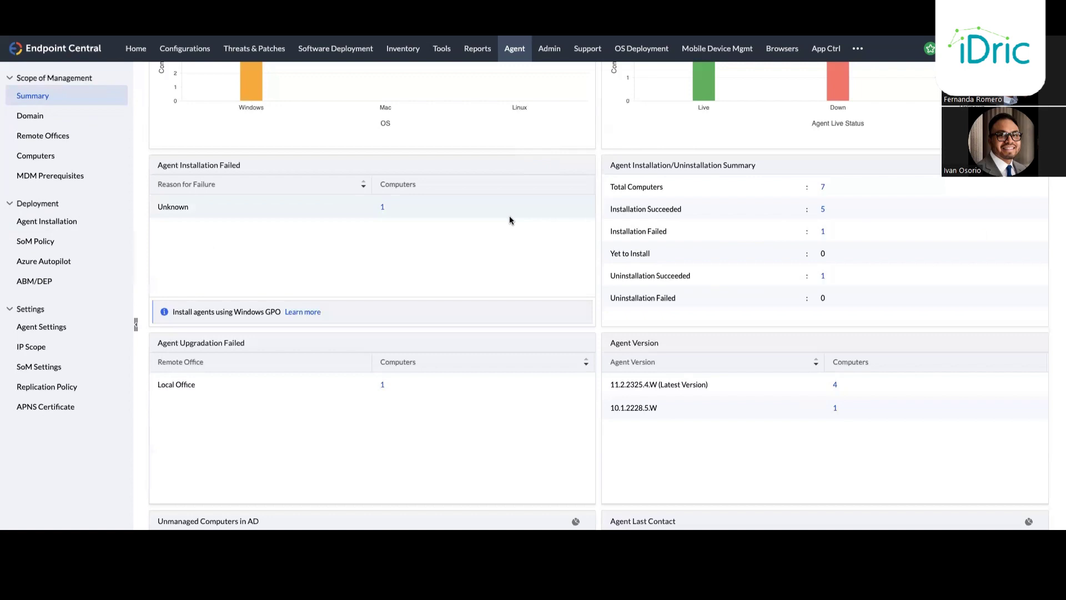
scroll(510, 220, down, 2)
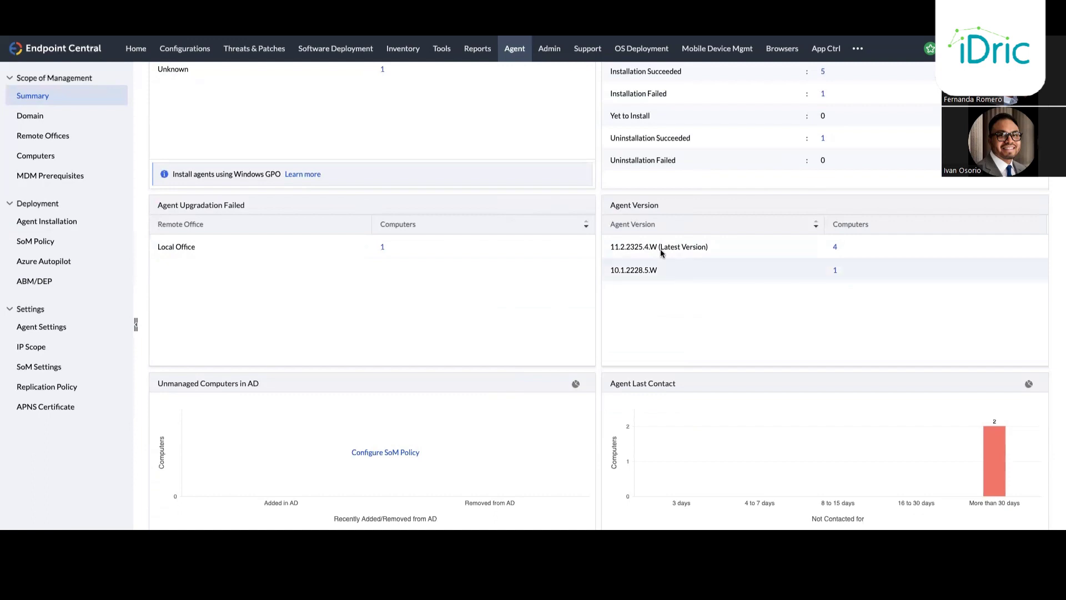
scroll(661, 252, down, 4)
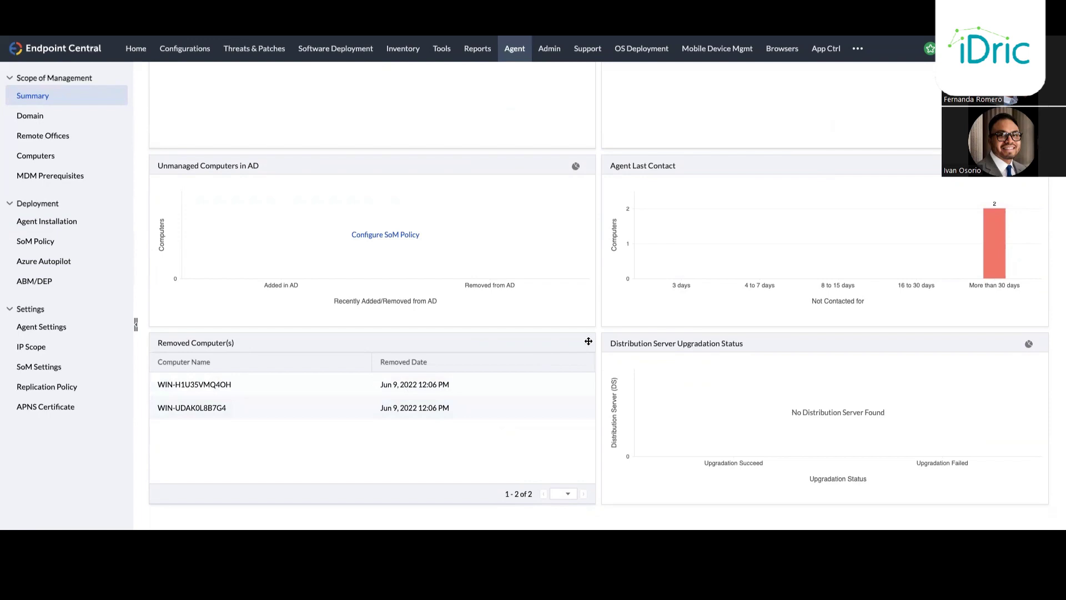
scroll(701, 296, up, 7)
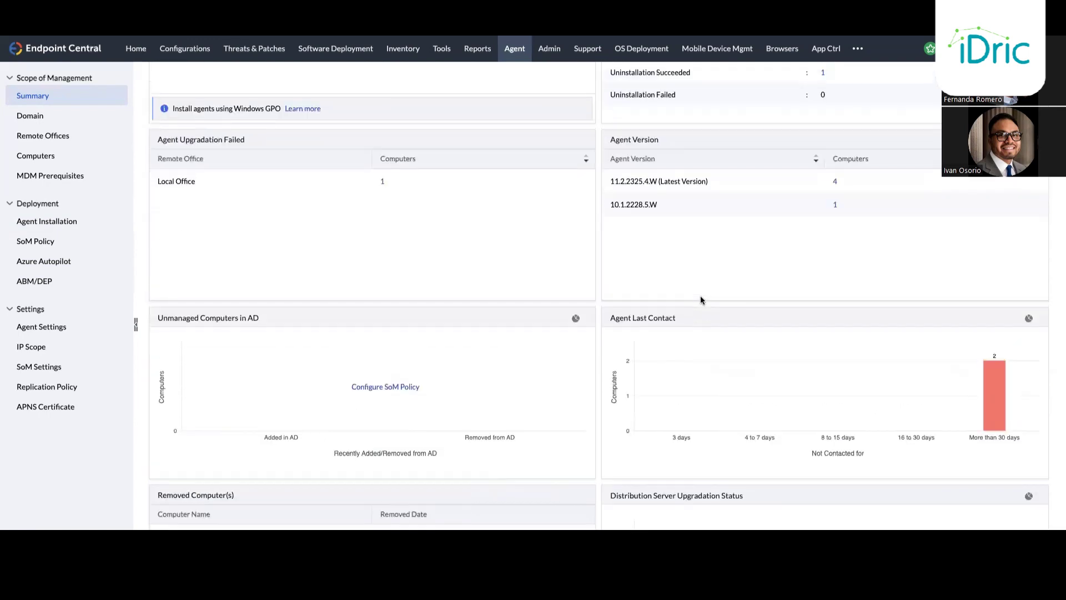
Step: Open the list of domains in the Scope of Management
click(43, 116)
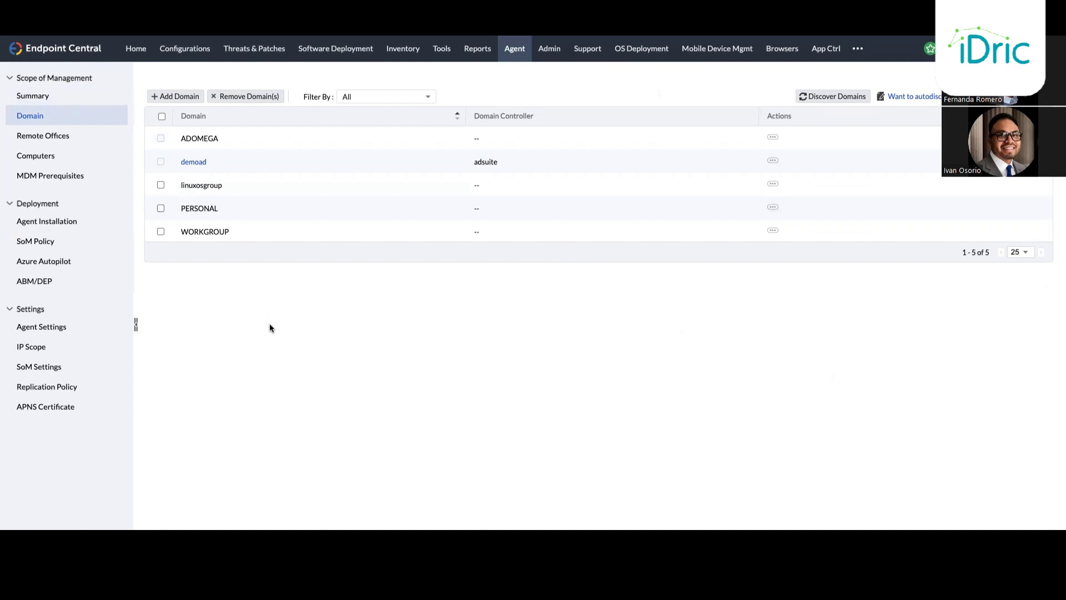
Step: Review the remote offices list and the managed computers with their agent installation status
click(64, 135)
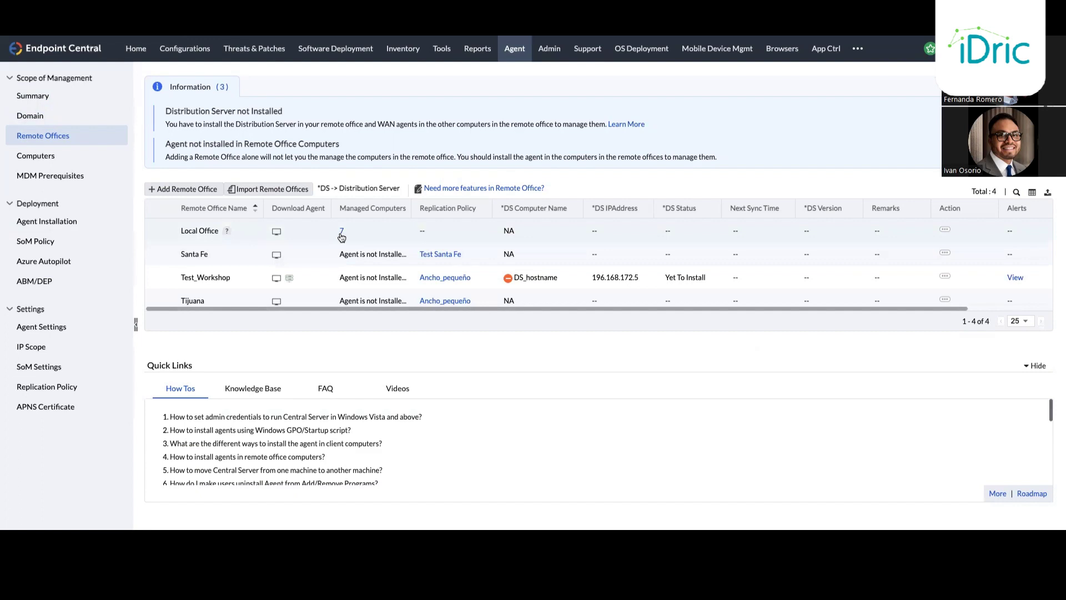
drag(354, 254, 397, 254)
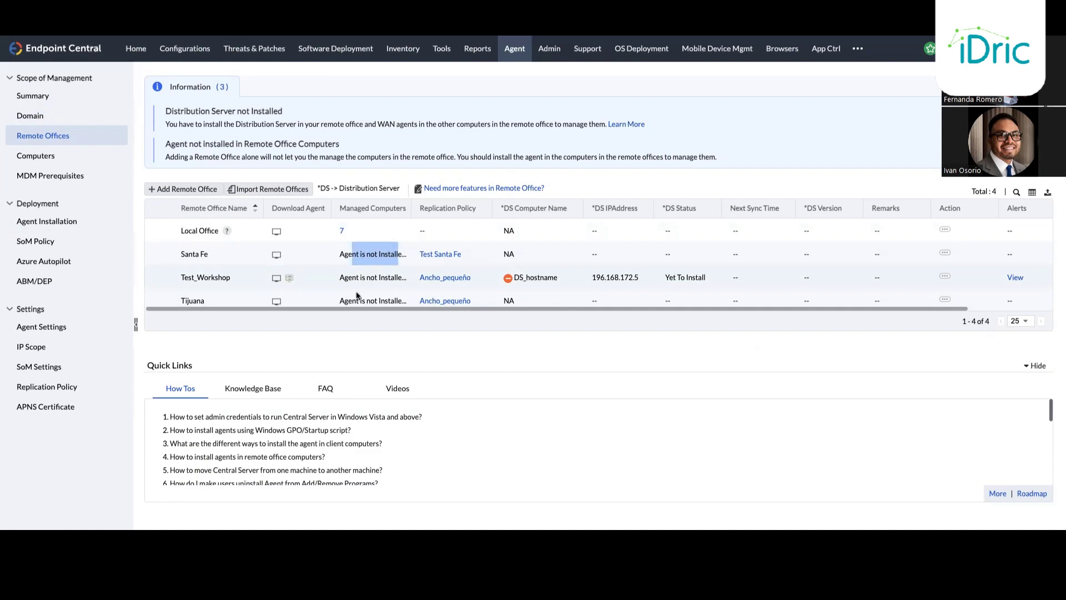
click(46, 156)
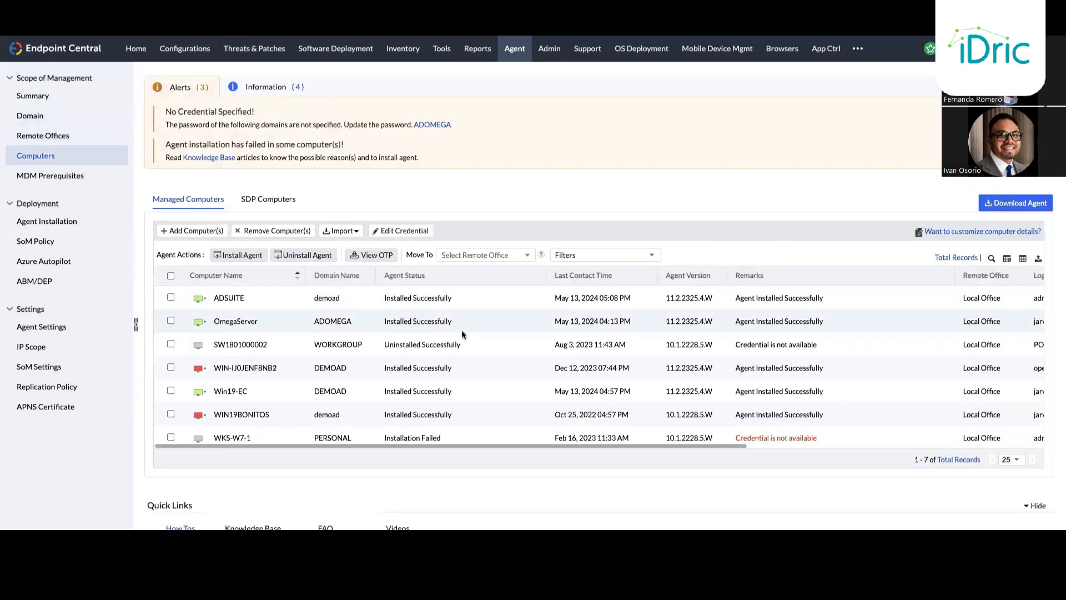
drag(212, 298, 251, 299)
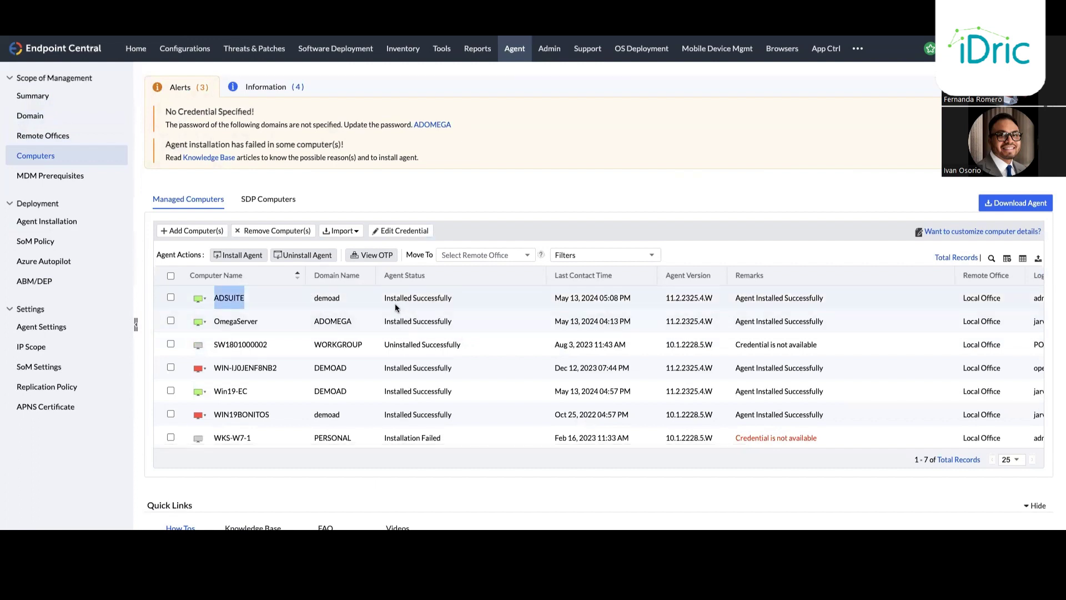
drag(386, 299, 442, 299)
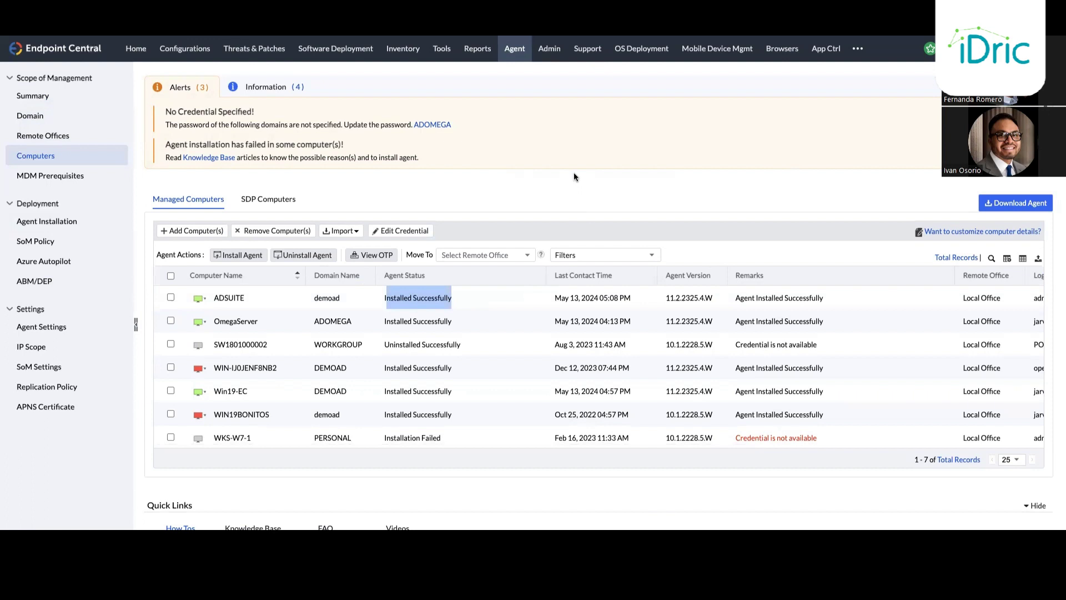
Step: Examine the MDM prerequisites and the general, protection, tray icon, Mac and Linux agent settings
click(92, 187)
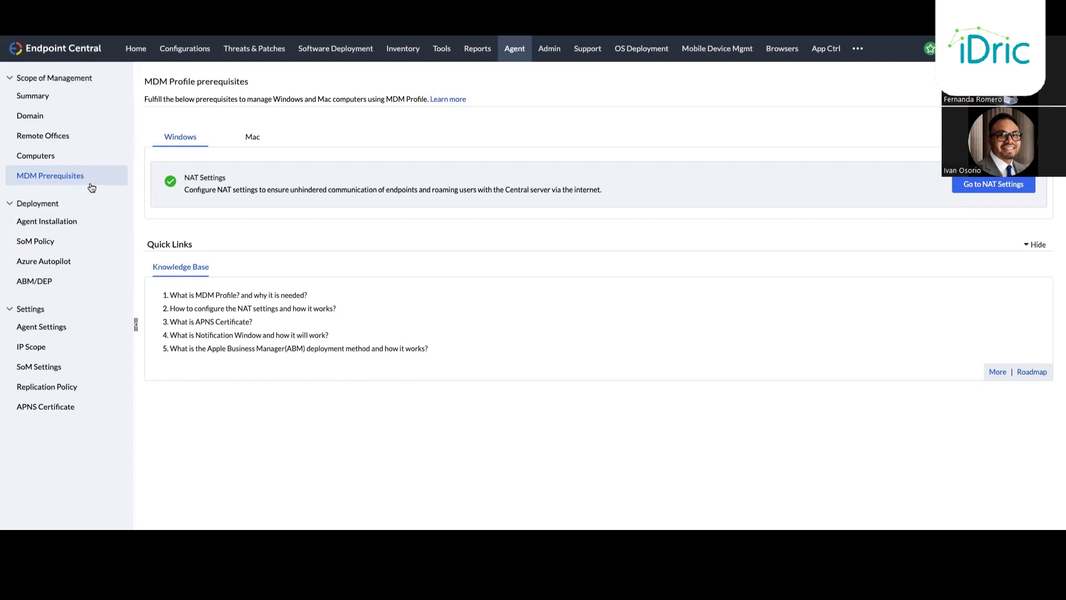
click(58, 334)
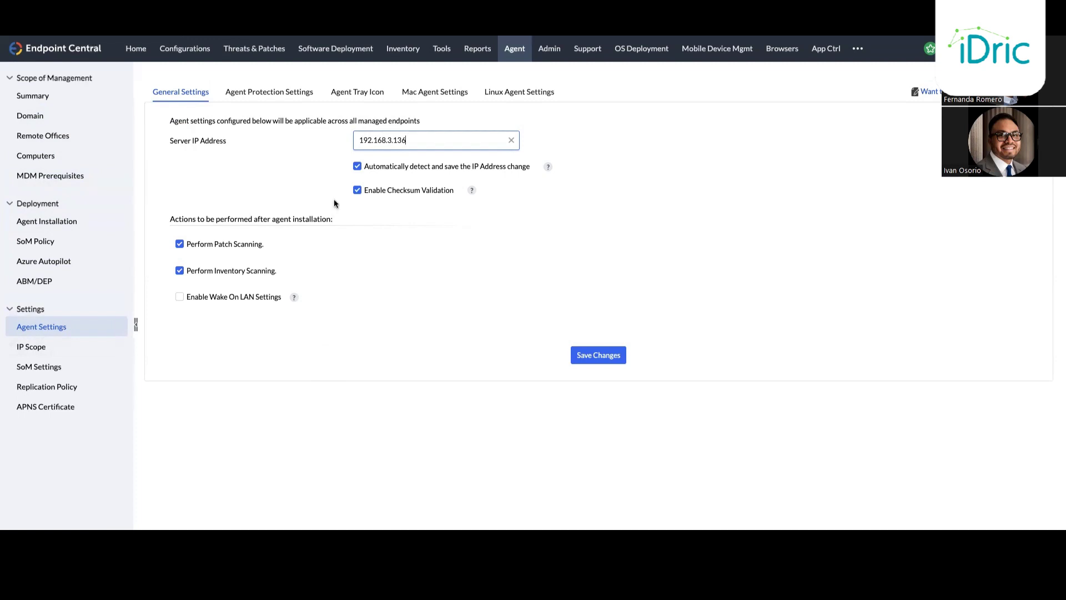
click(288, 92)
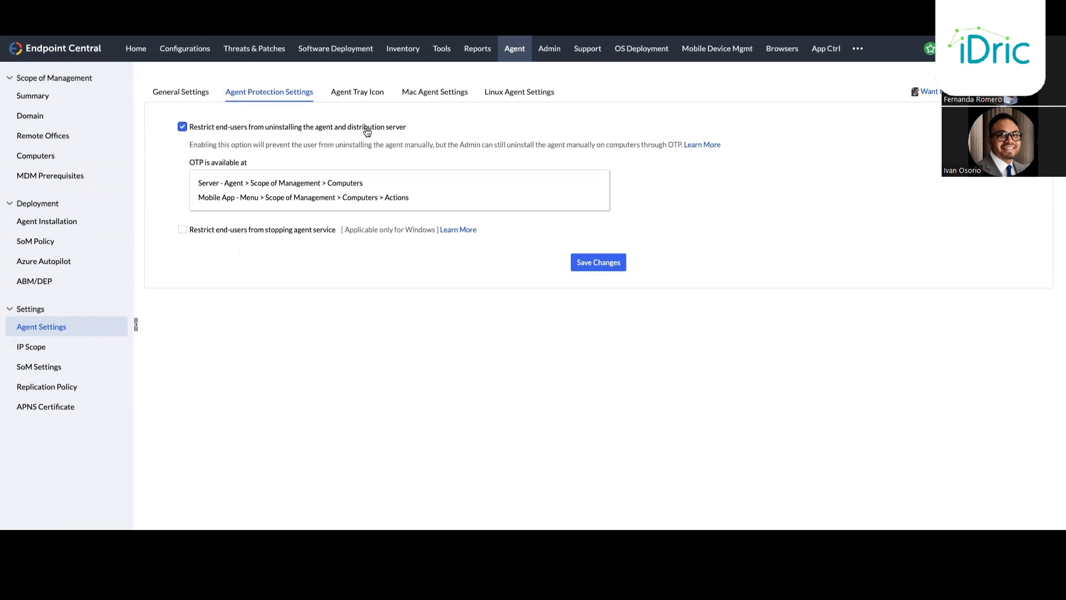
click(355, 93)
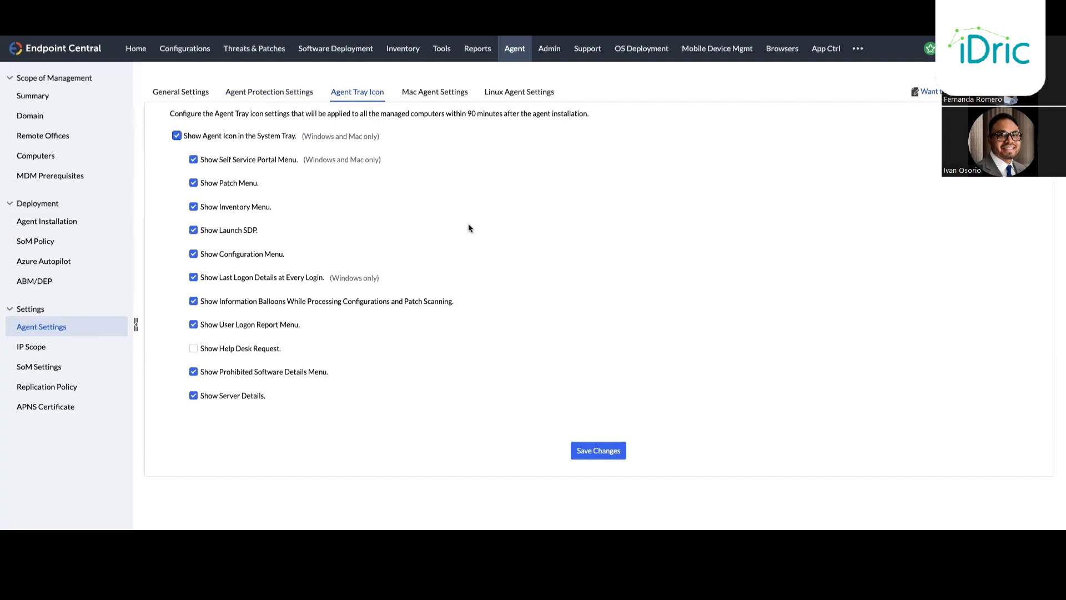
click(435, 95)
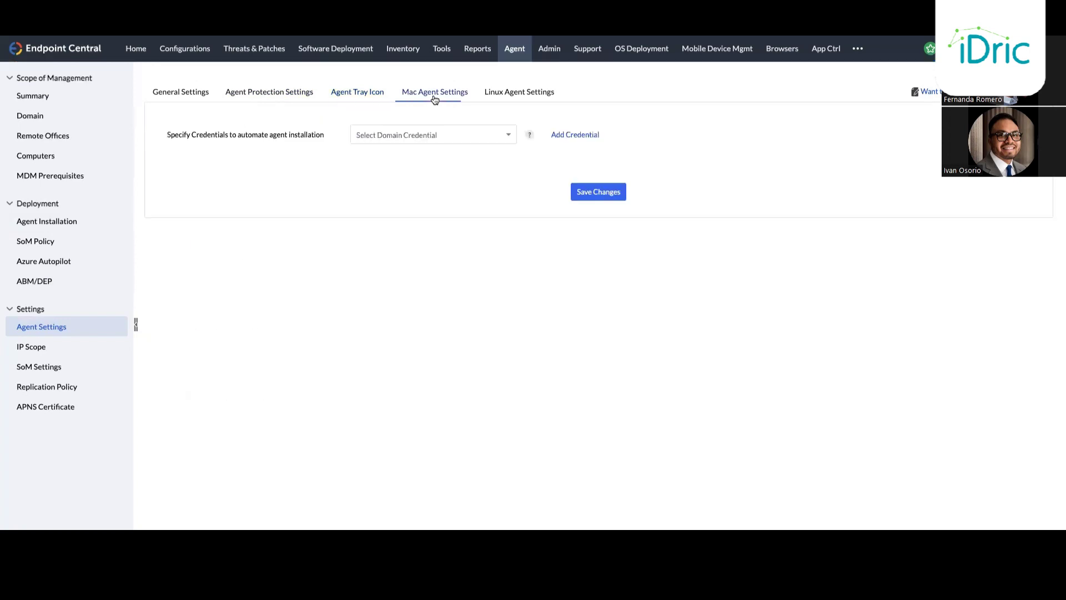
click(496, 138)
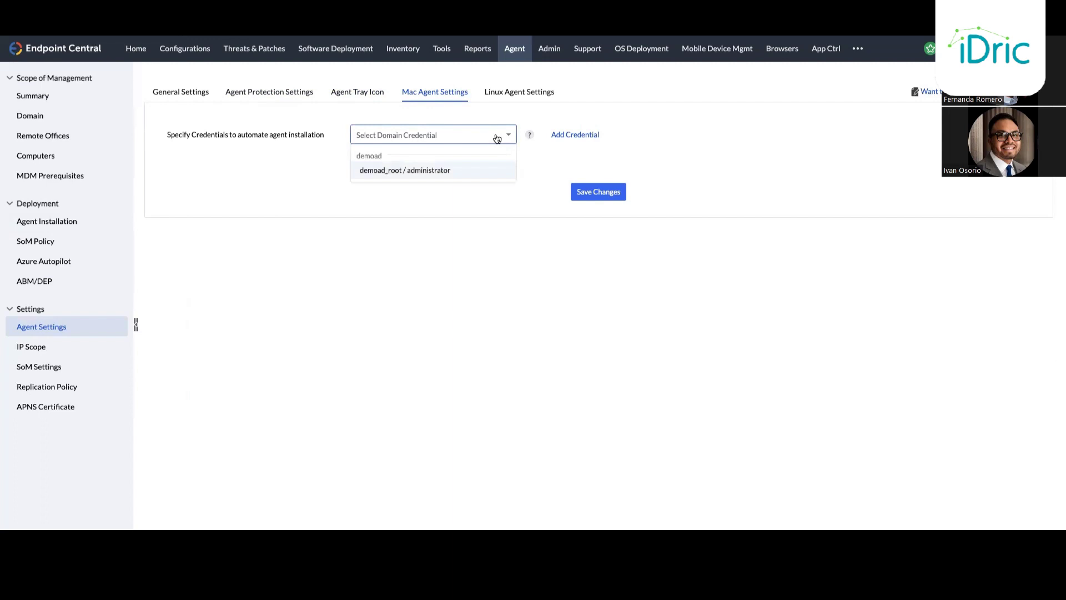
click(524, 94)
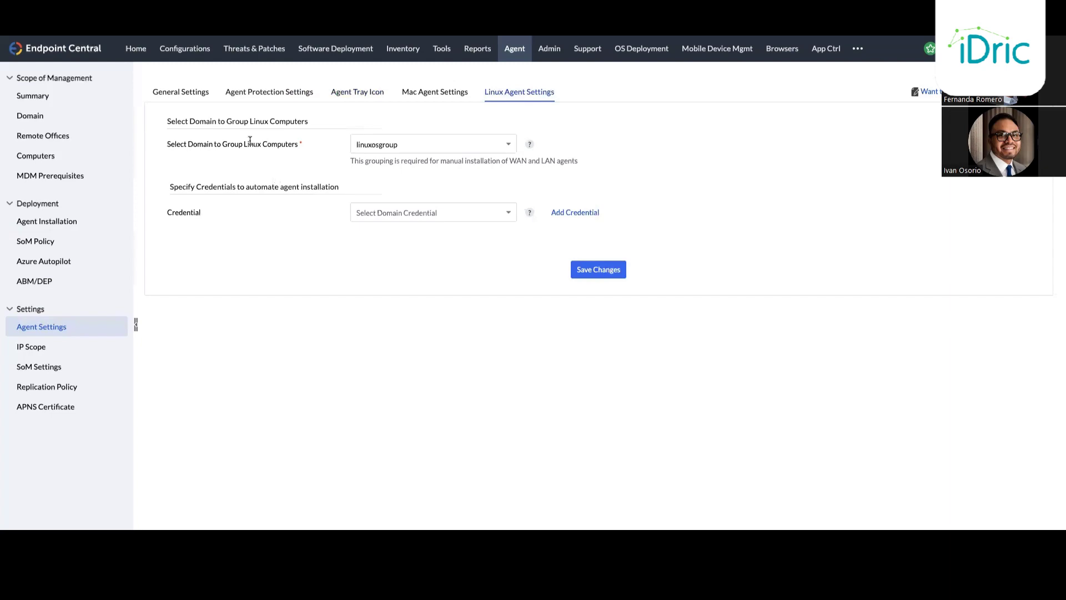
Step: Start a new Windows Registry configuration that applies to computers
click(188, 50)
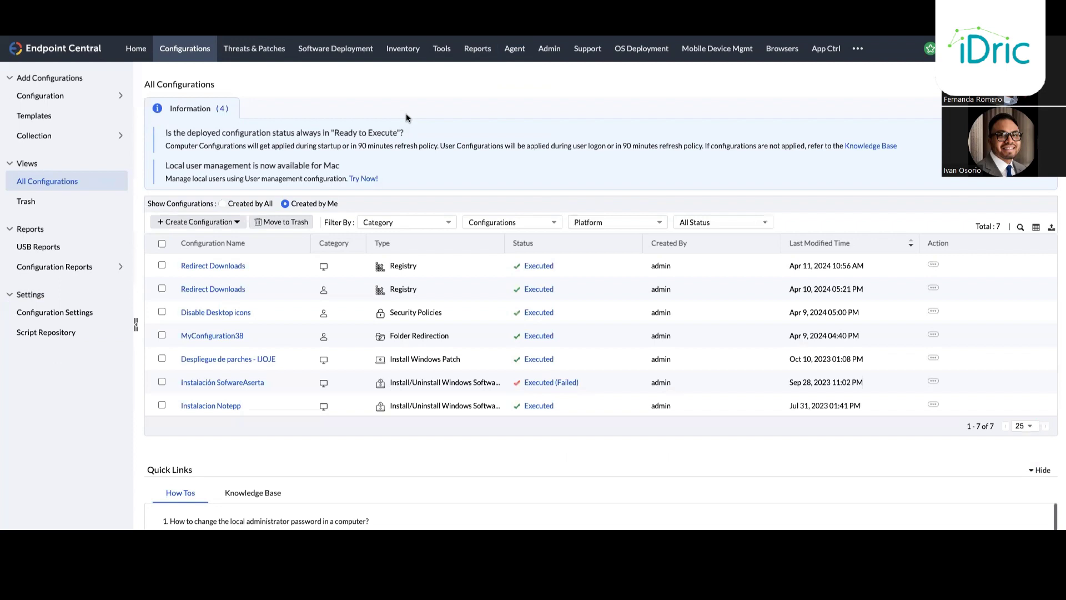
mouse_move(125, 99)
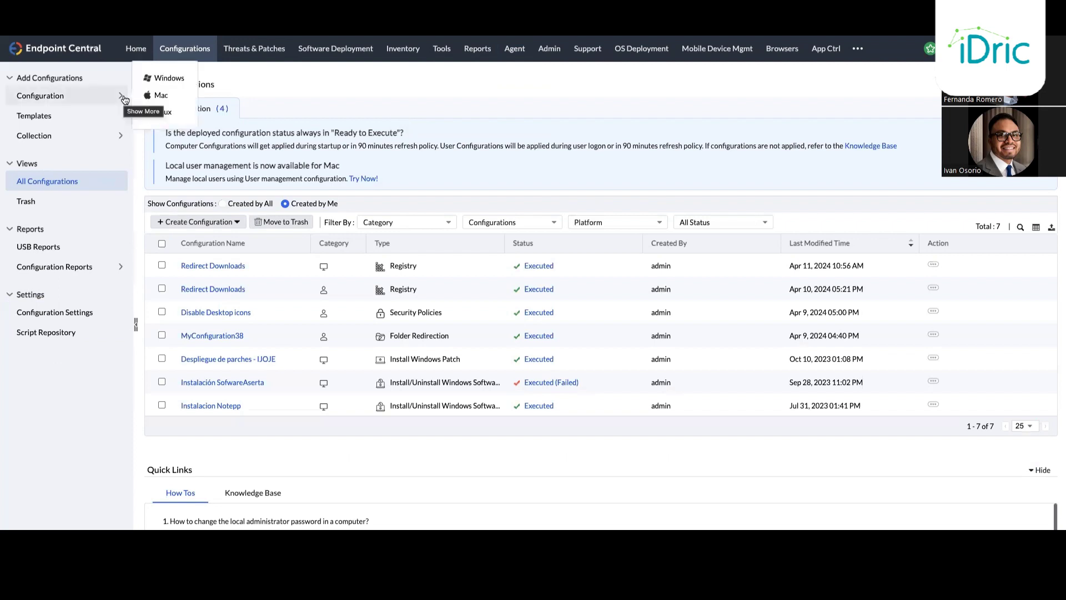
click(170, 82)
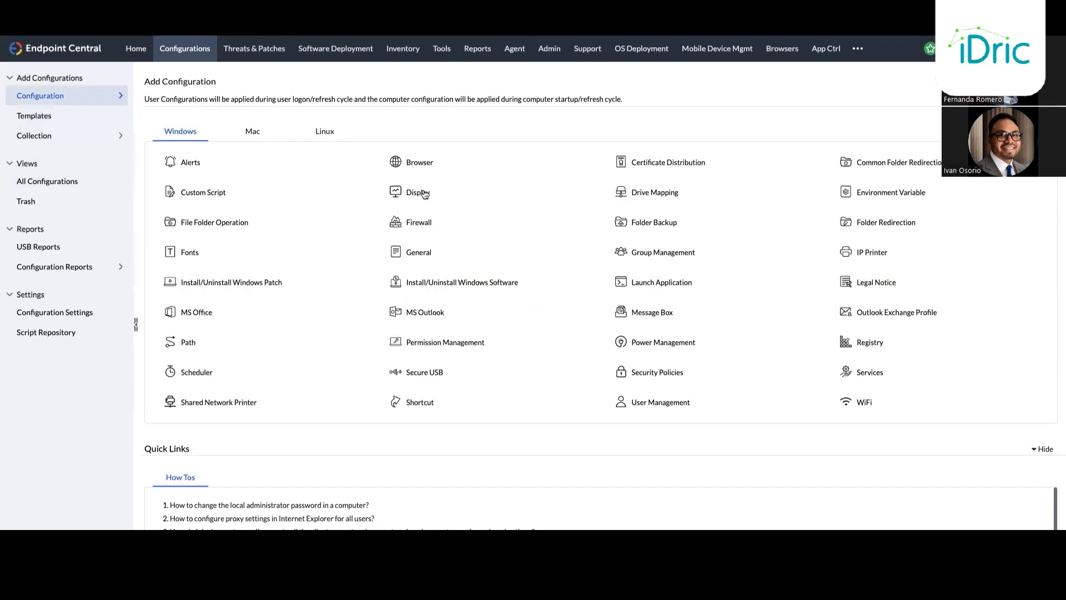
mouse_move(425, 194)
mouse_move(224, 225)
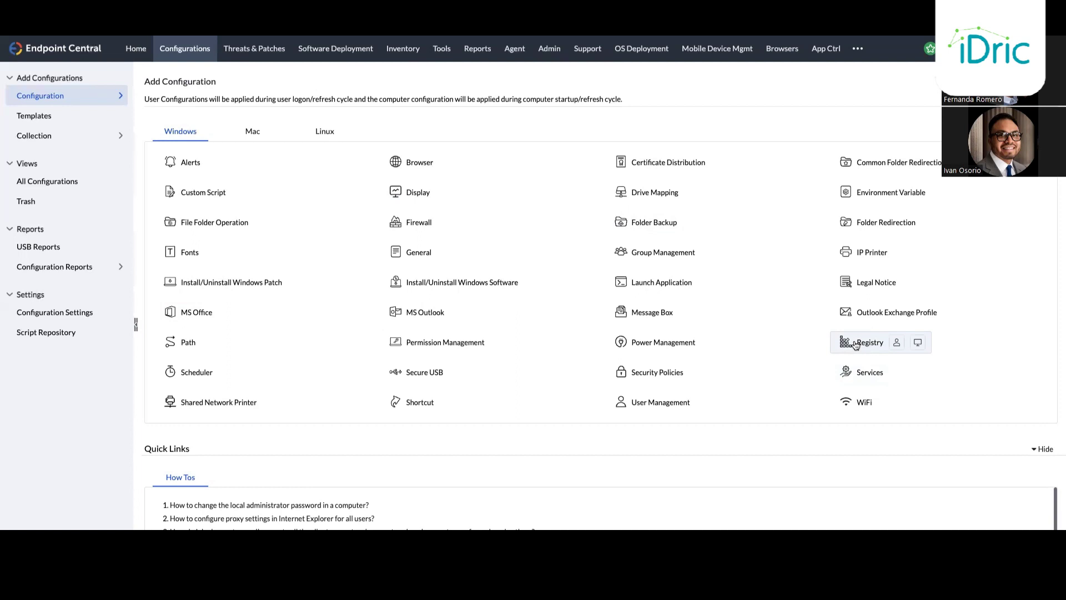
click(919, 344)
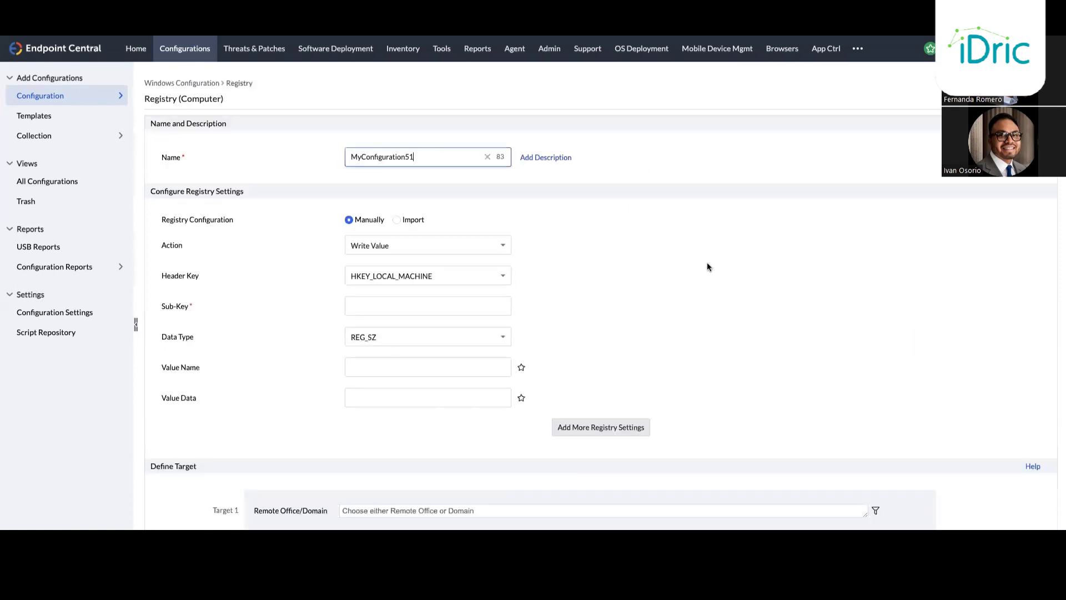
Step: Examine the configuration's name and its registry fields, including the sub-key, the data type options and the value data
scroll(716, 278, down, 1)
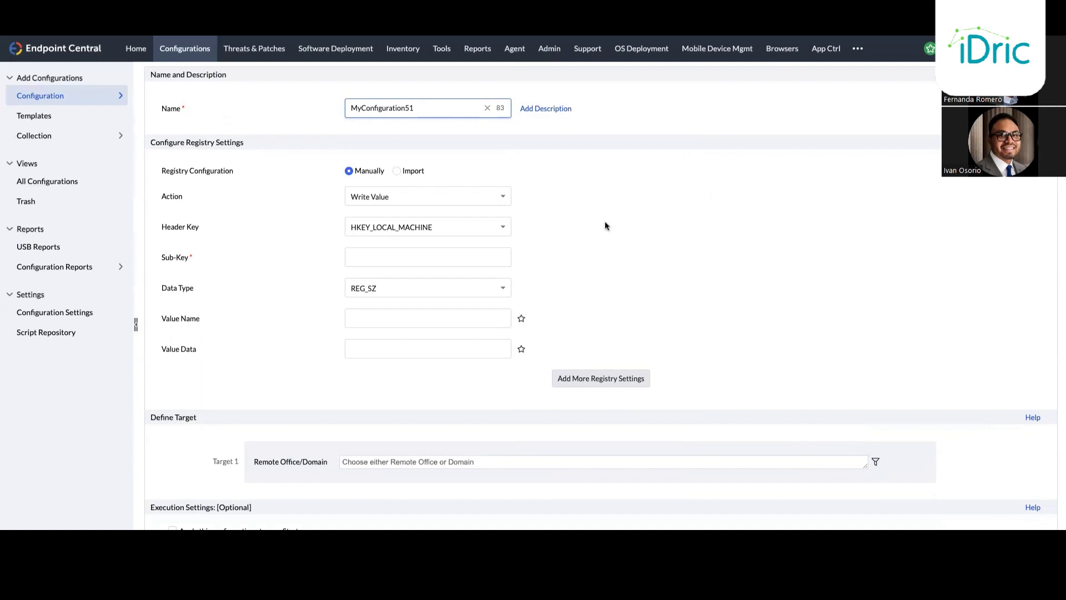
click(354, 251)
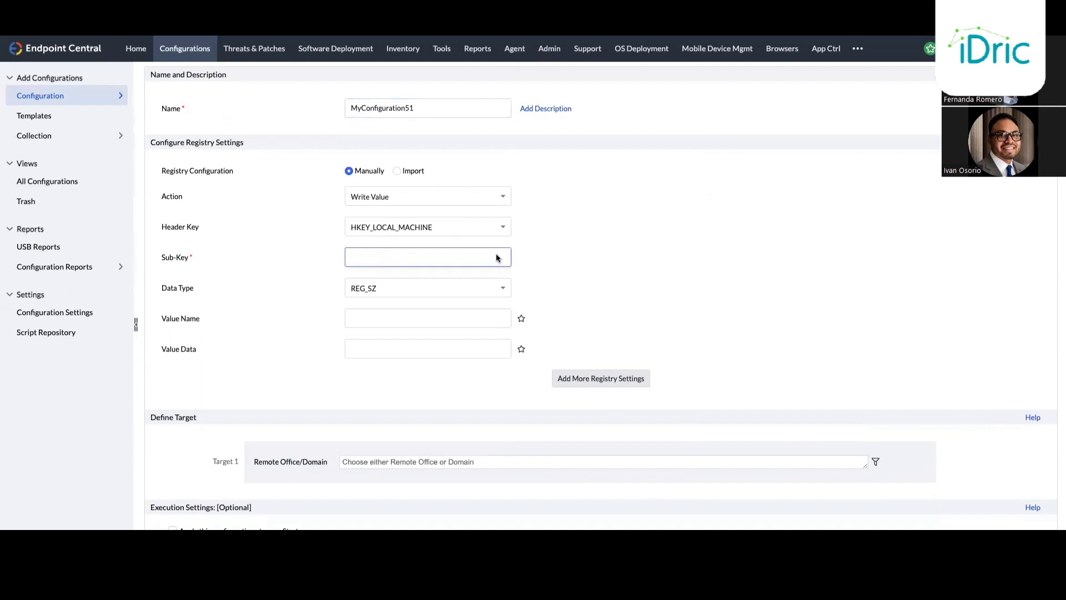
click(496, 285)
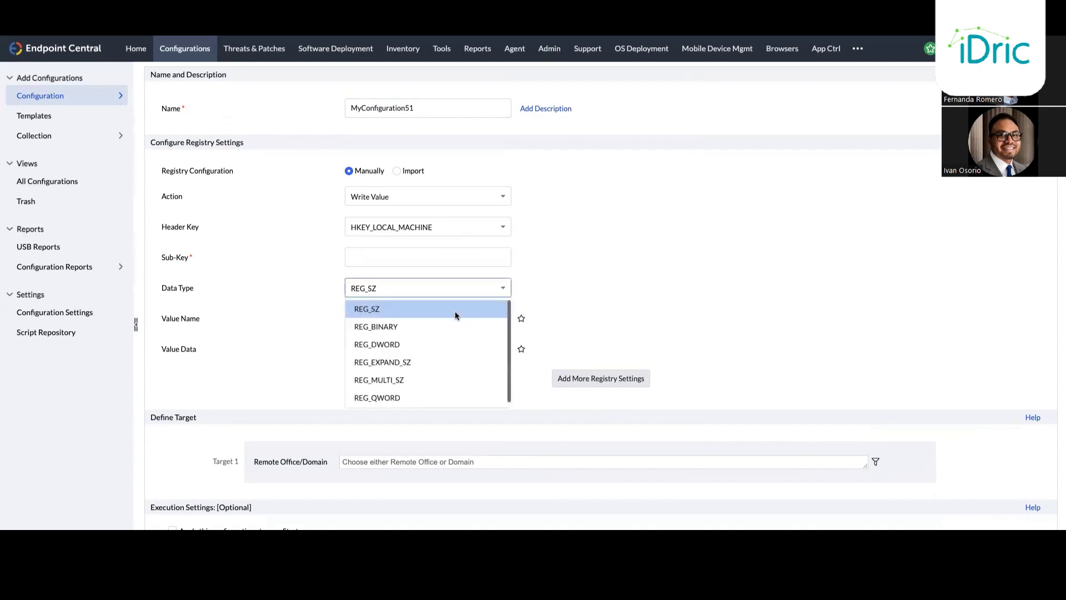
key(Escape)
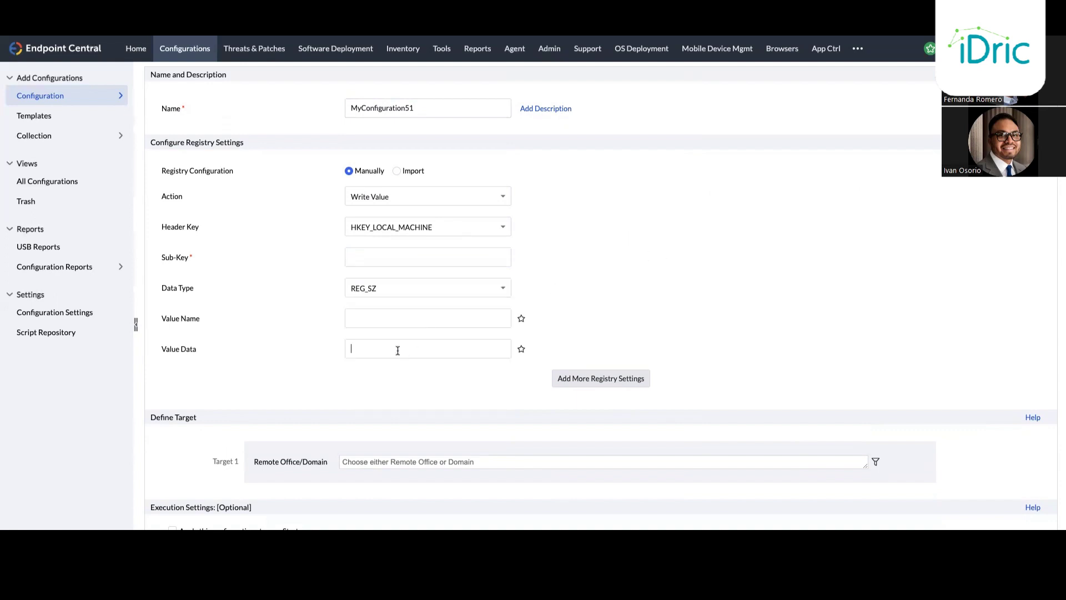
click(395, 349)
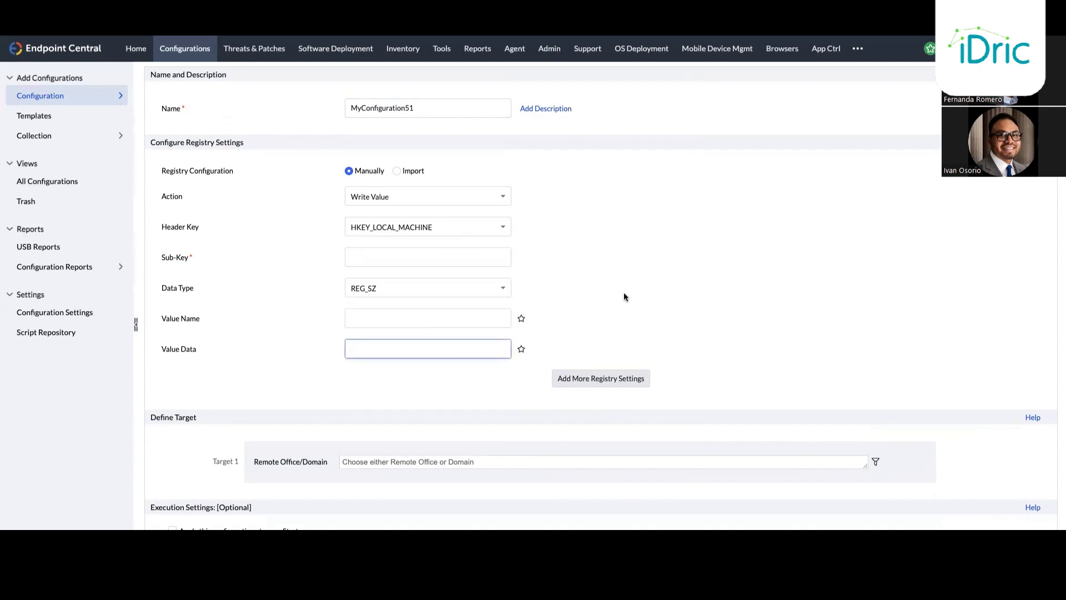
scroll(441, 158, up, 1)
double_click(441, 158)
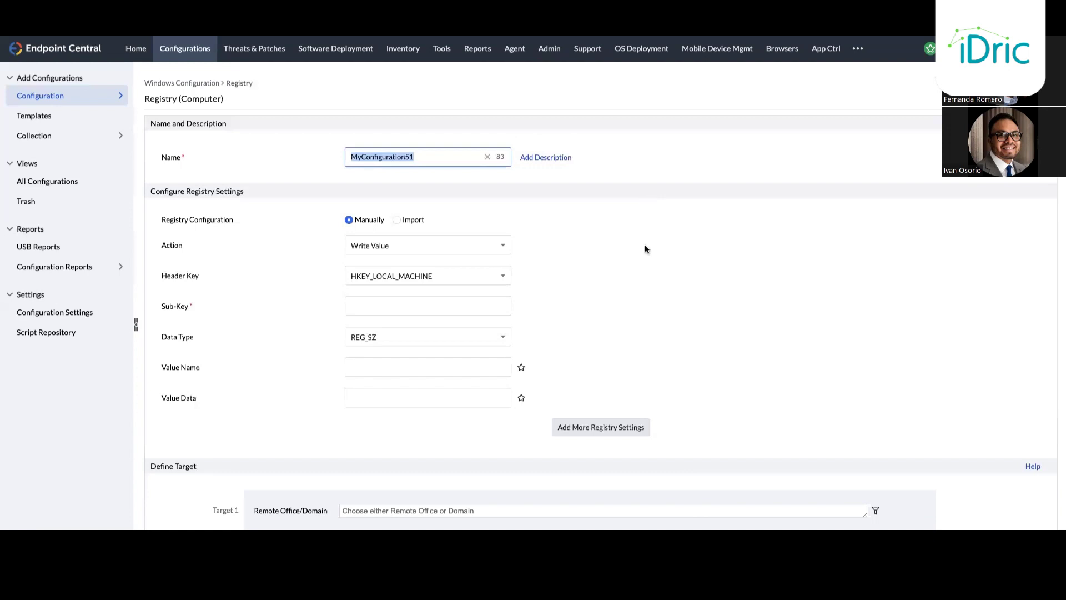
Step: Set Local Office as the target of the registry configuration
scroll(864, 404, down, 2)
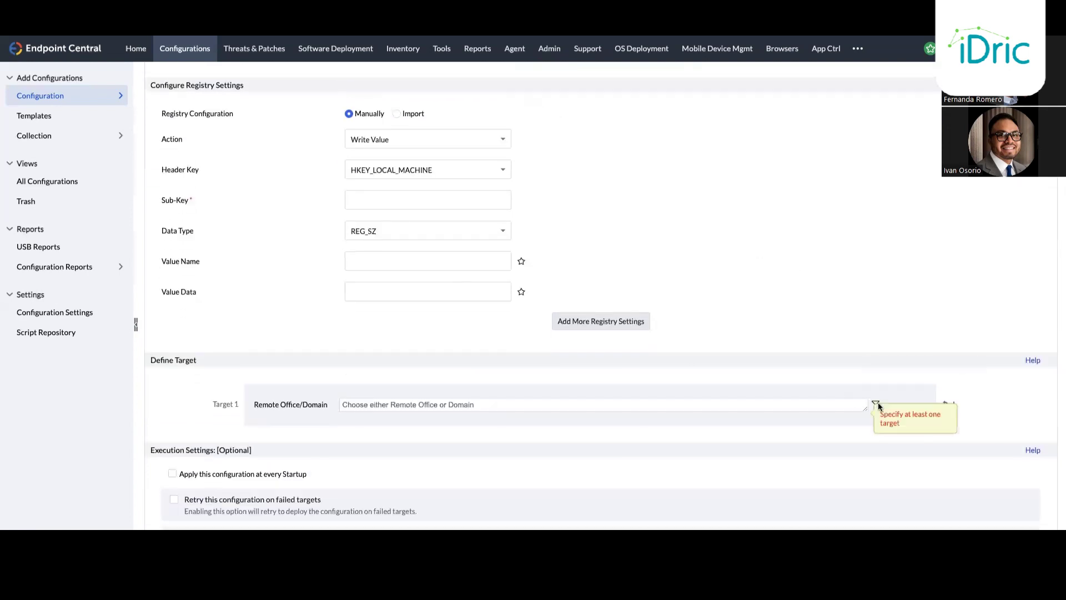
click(397, 404)
click(347, 430)
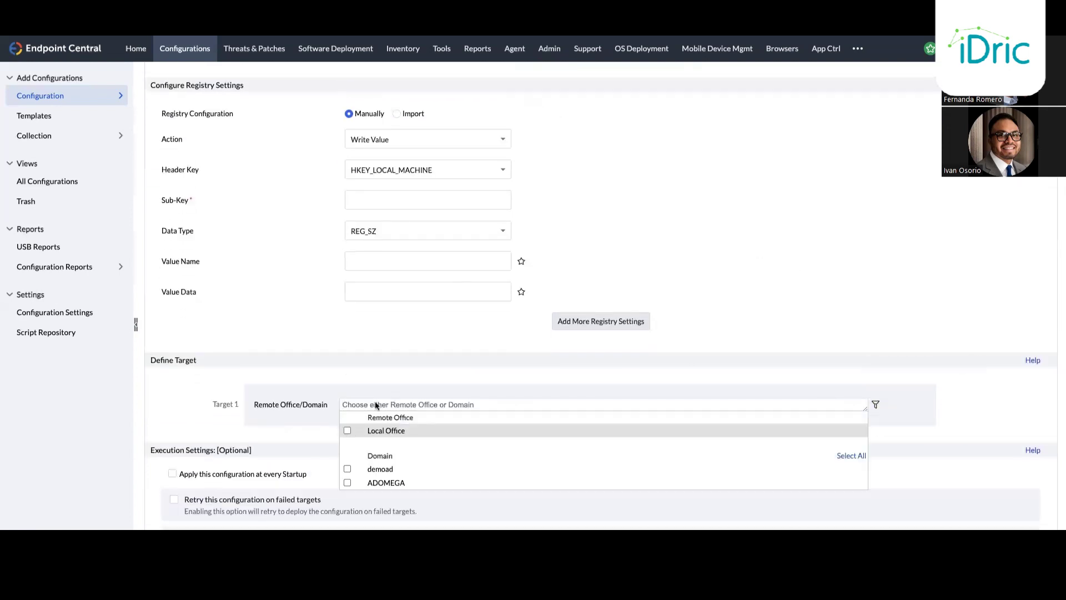
click(461, 381)
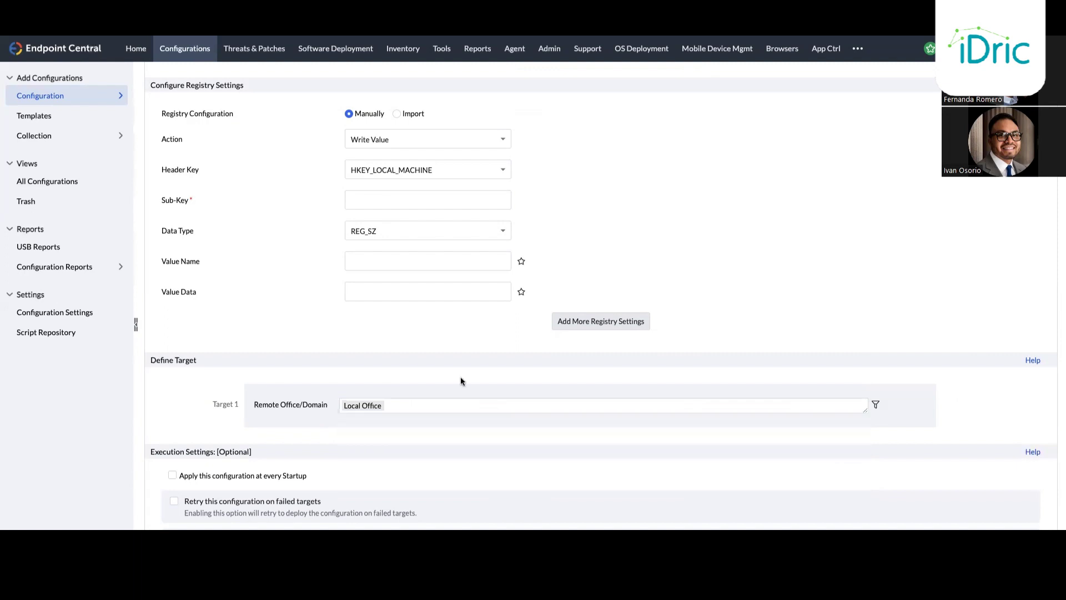
Step: Expand the target's filters and review the criteria available for filtering and excluding computers
click(875, 404)
click(327, 440)
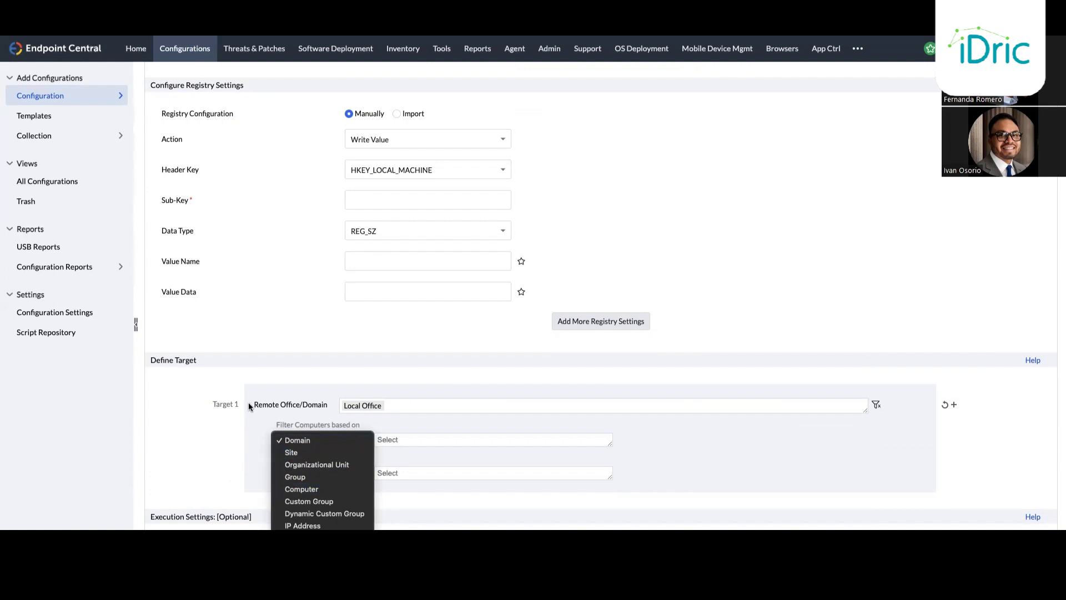
click(218, 333)
scroll(241, 357, down, 3)
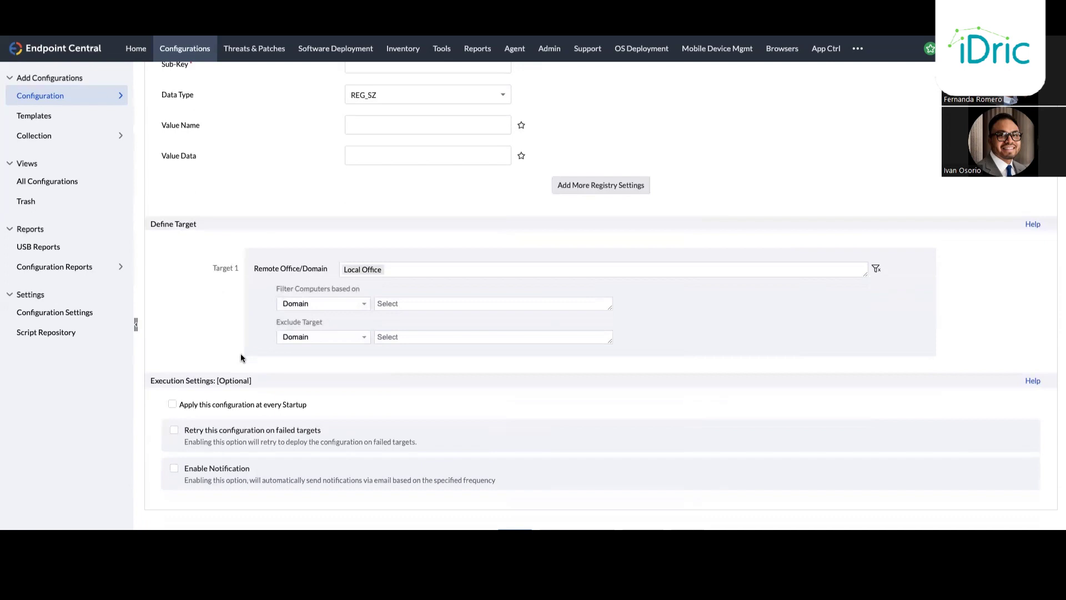
click(333, 338)
click(333, 338)
click(440, 336)
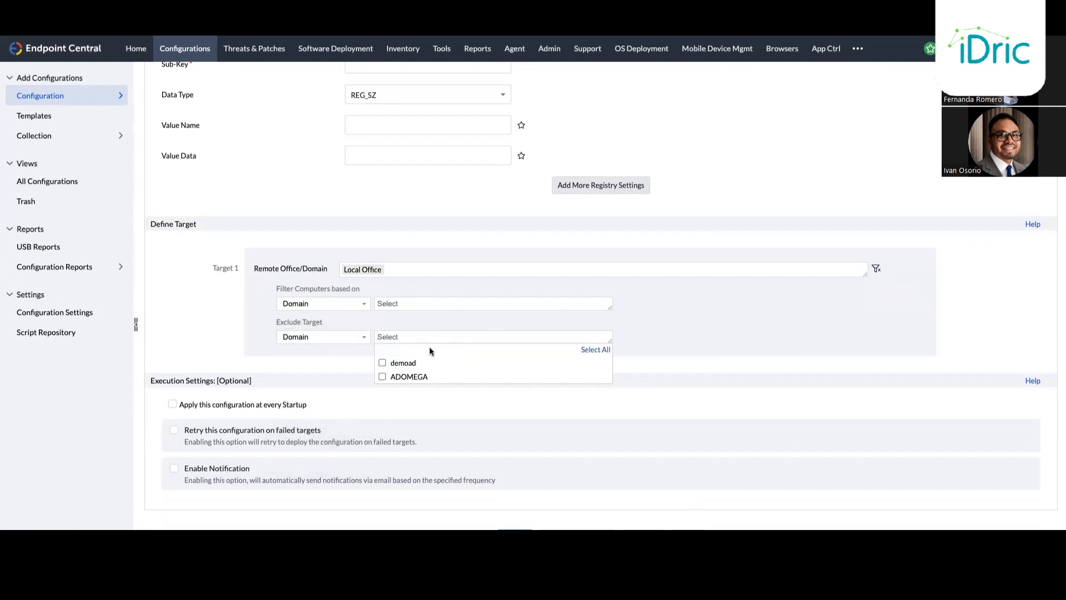
click(345, 338)
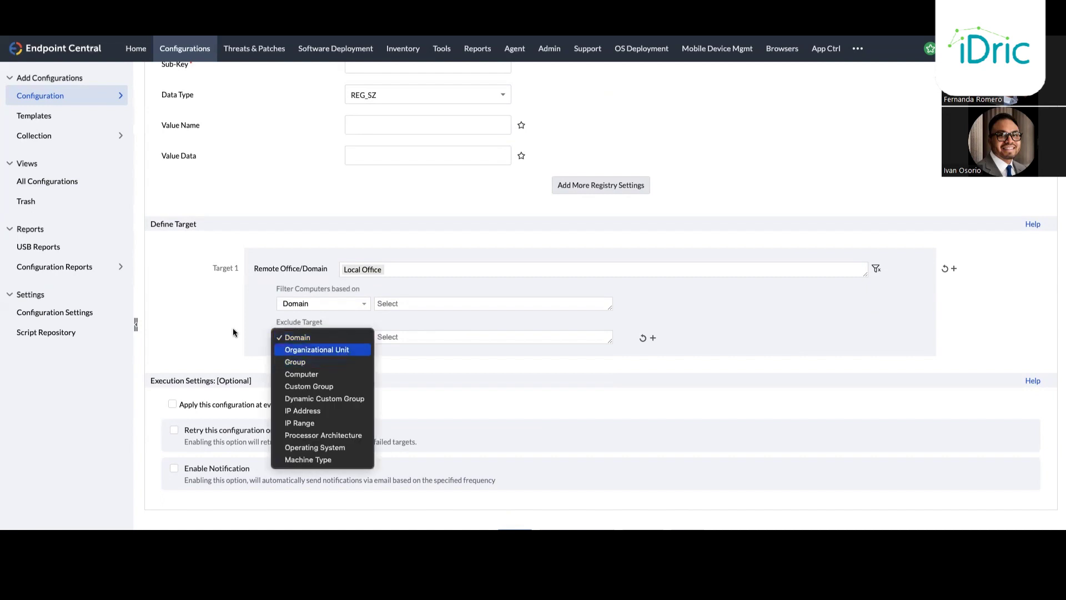
click(213, 313)
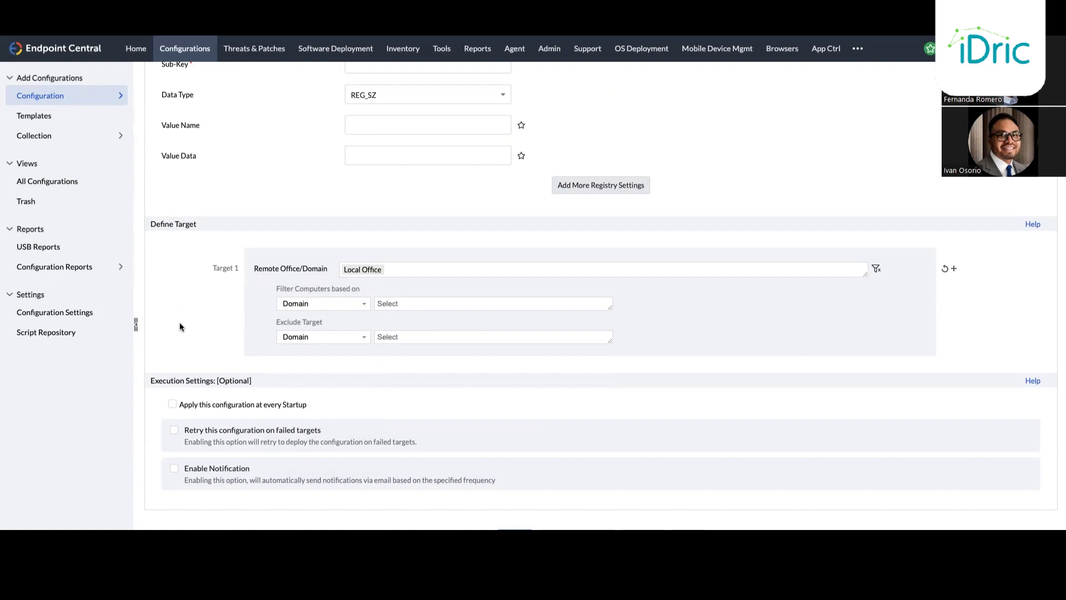
Step: In the execution settings, enable applying the configuration at every startup, retrying on failed targets, and notifications
click(173, 403)
click(186, 427)
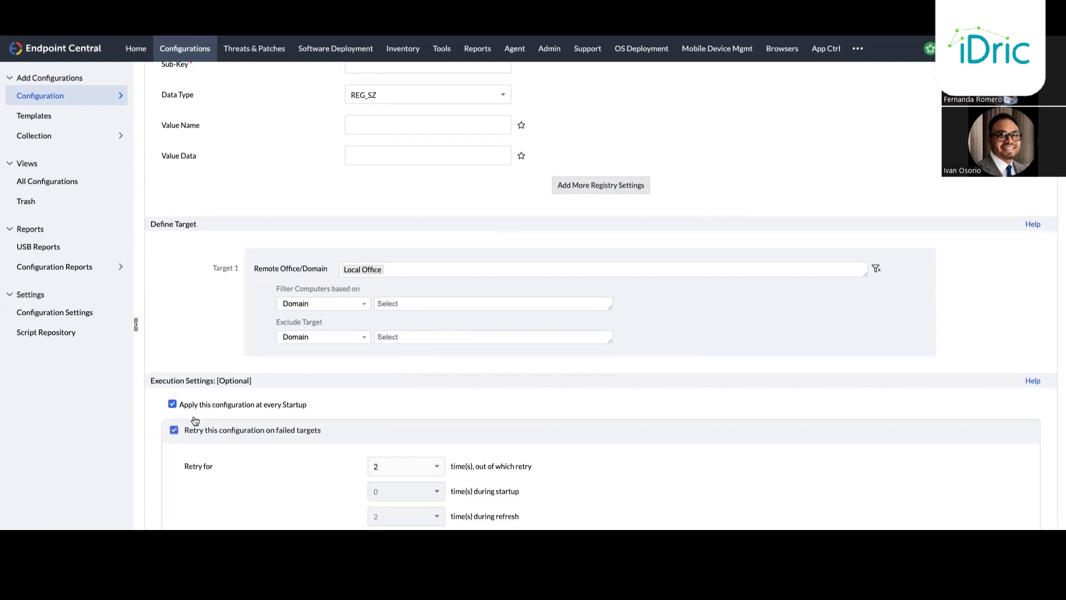
scroll(194, 420, down, 2)
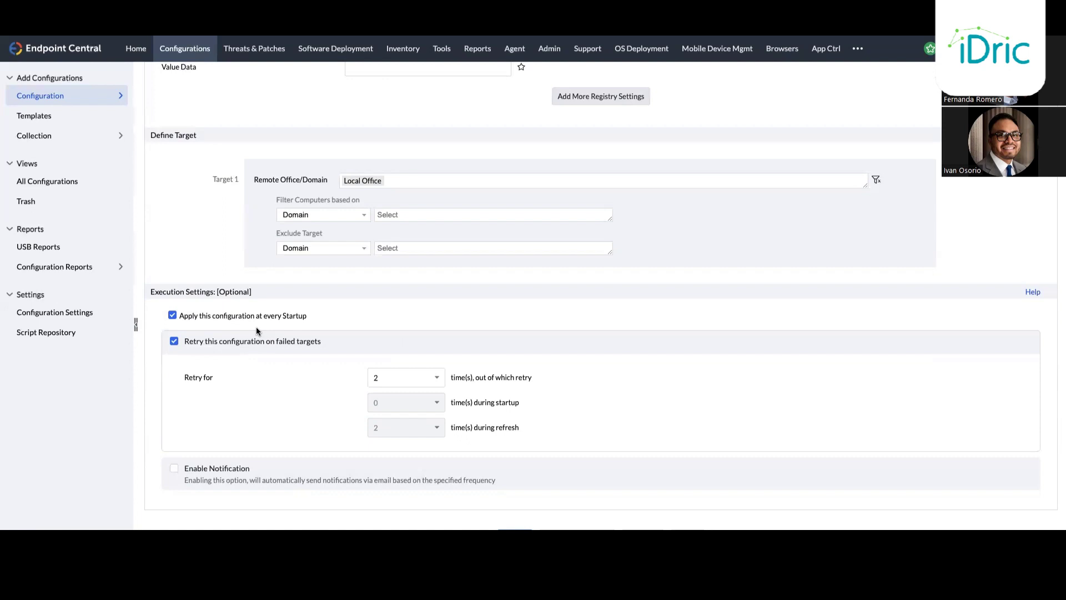
click(174, 466)
scroll(312, 332, down, 3)
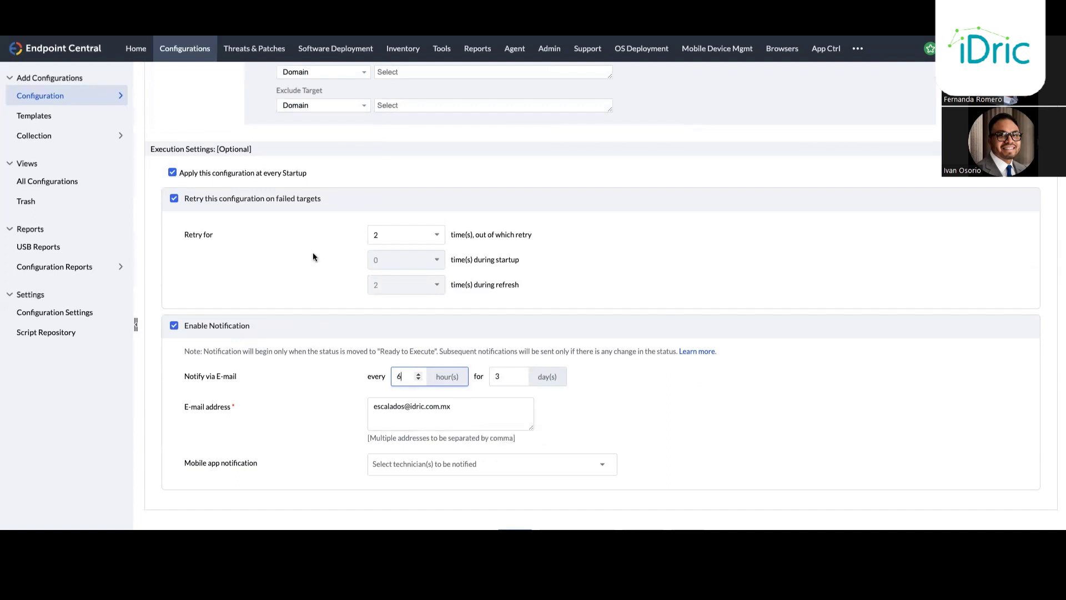
scroll(313, 257, up, 15)
double_click(425, 149)
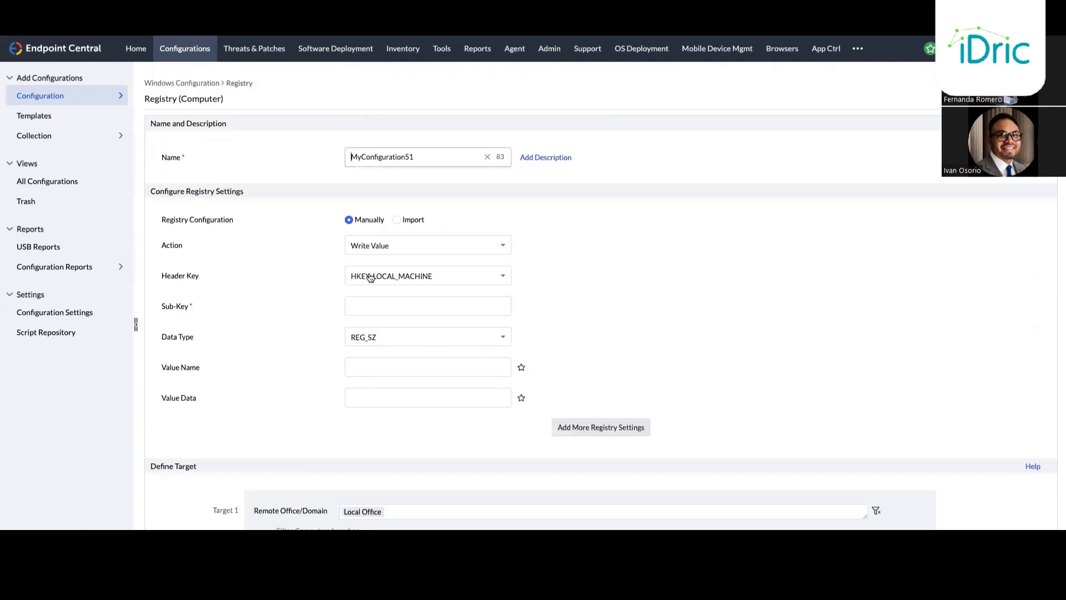
Step: Review the registry configuration's target filters, retry and notification settings, including the technicians available for mobile app notification
scroll(369, 276, down, 1)
scroll(352, 283, down, 8)
scroll(352, 283, up, 5)
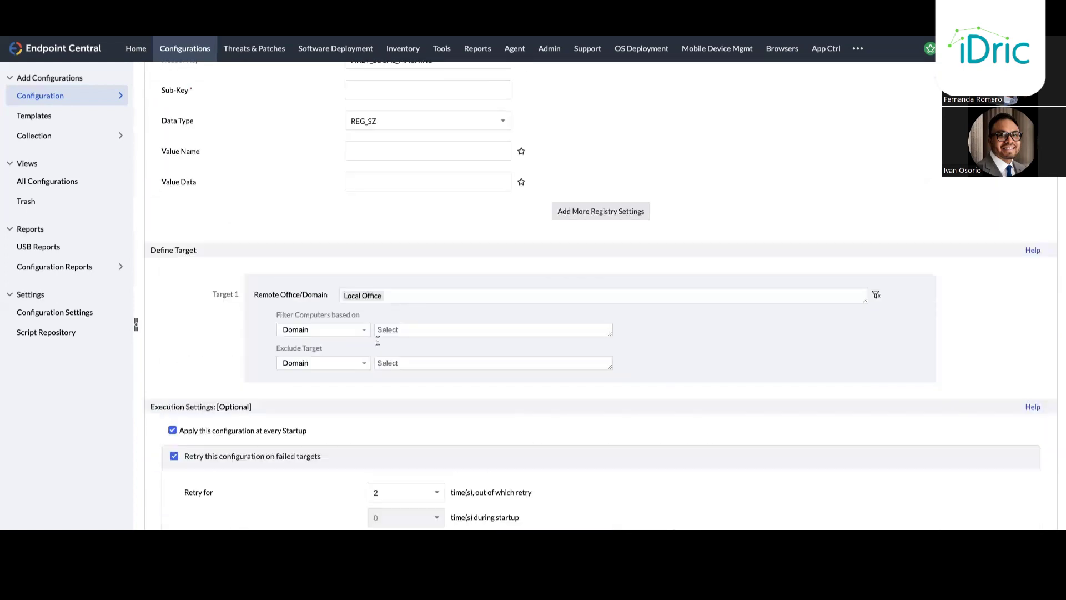
scroll(388, 300, down, 5)
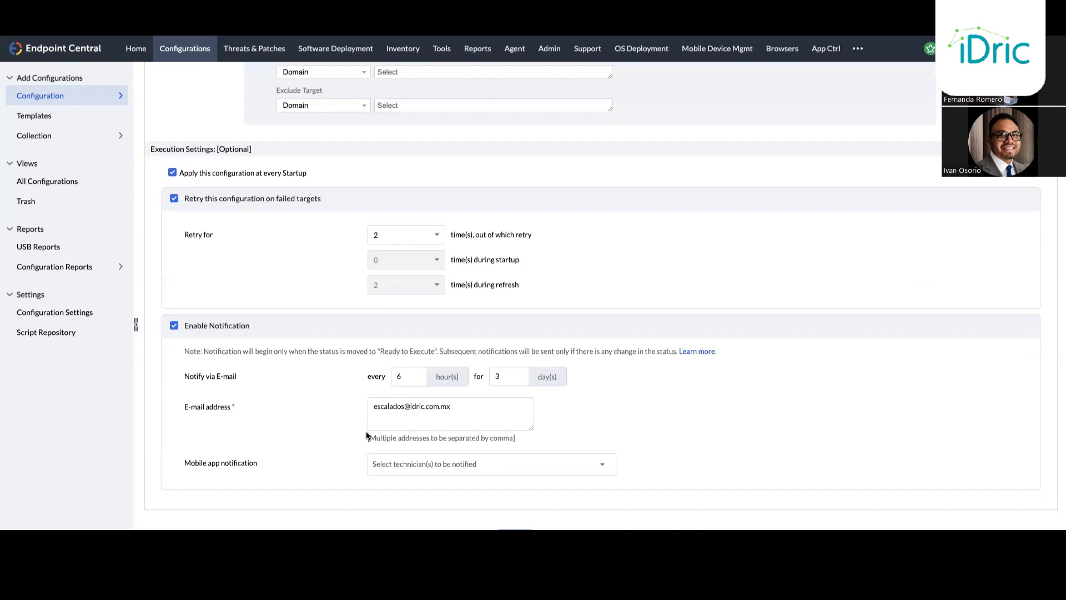
key(Tab)
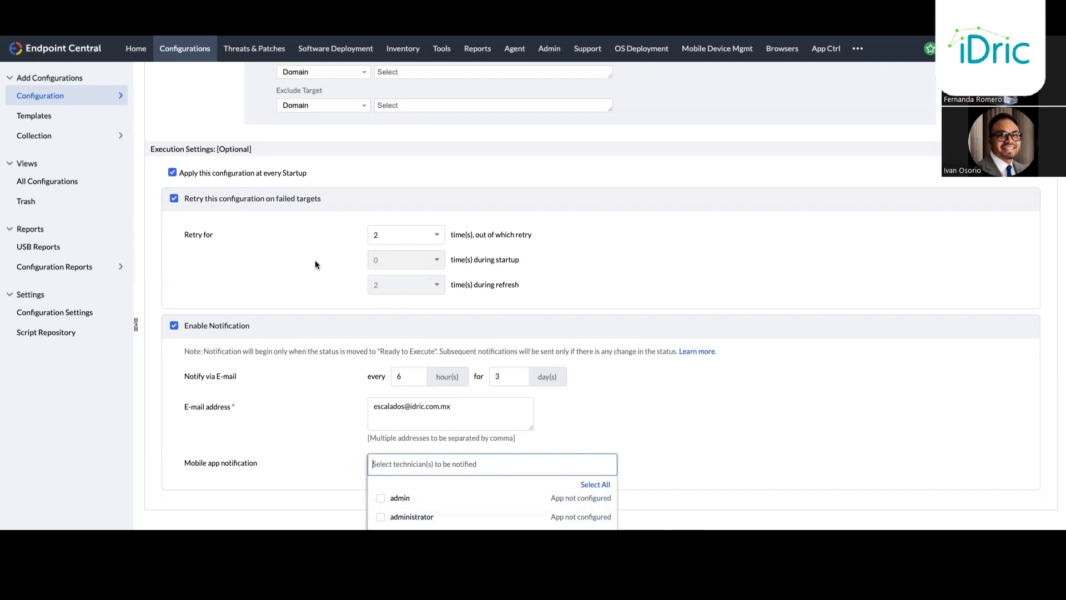
scroll(299, 248, up, 10)
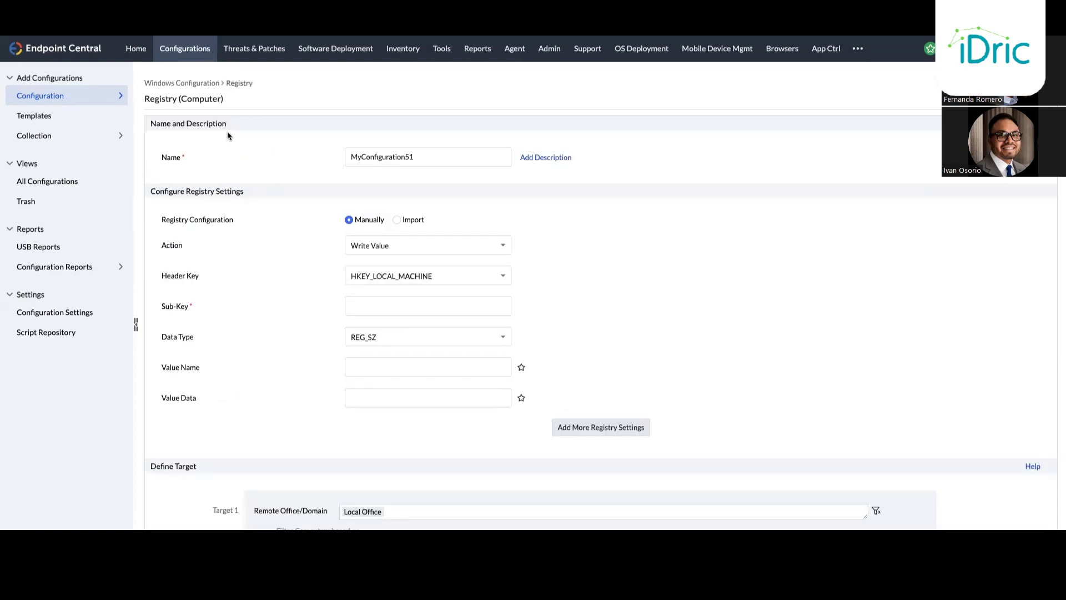
Step: Open the configuration templates and examine the predefined ones, including their categories and descriptions
click(58, 115)
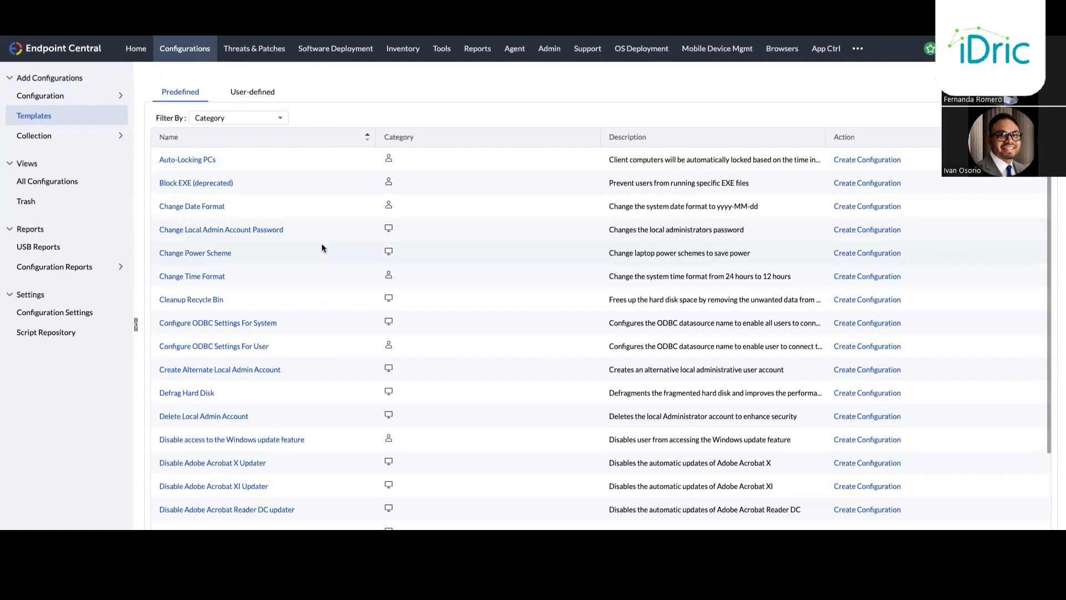
scroll(322, 244, down, 1)
scroll(322, 245, up, 1)
scroll(323, 248, down, 3)
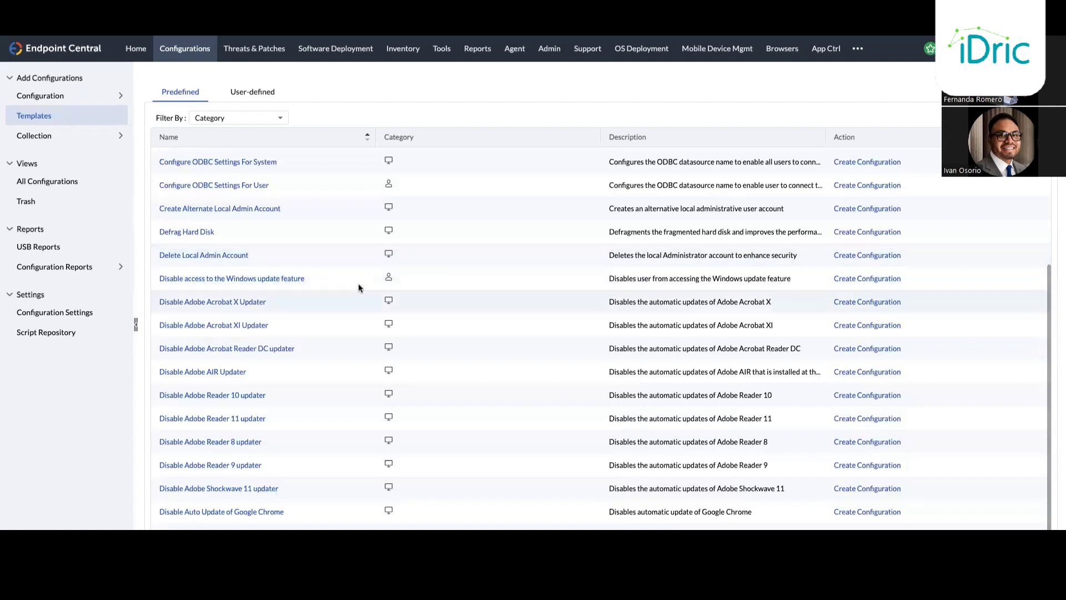
click(367, 133)
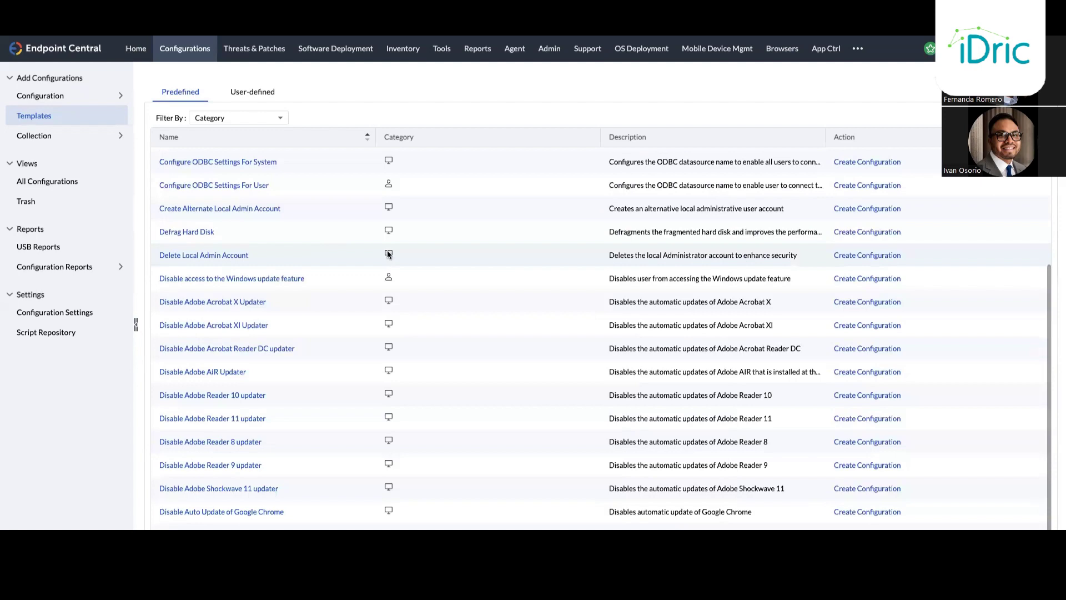
scroll(414, 186, up, 1)
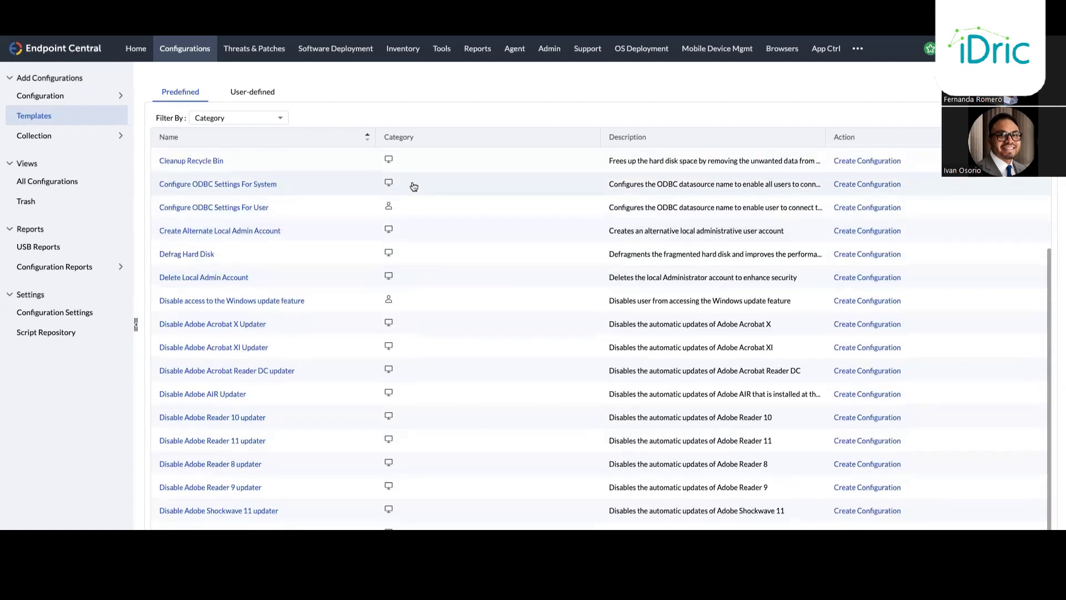
scroll(414, 186, up, 3)
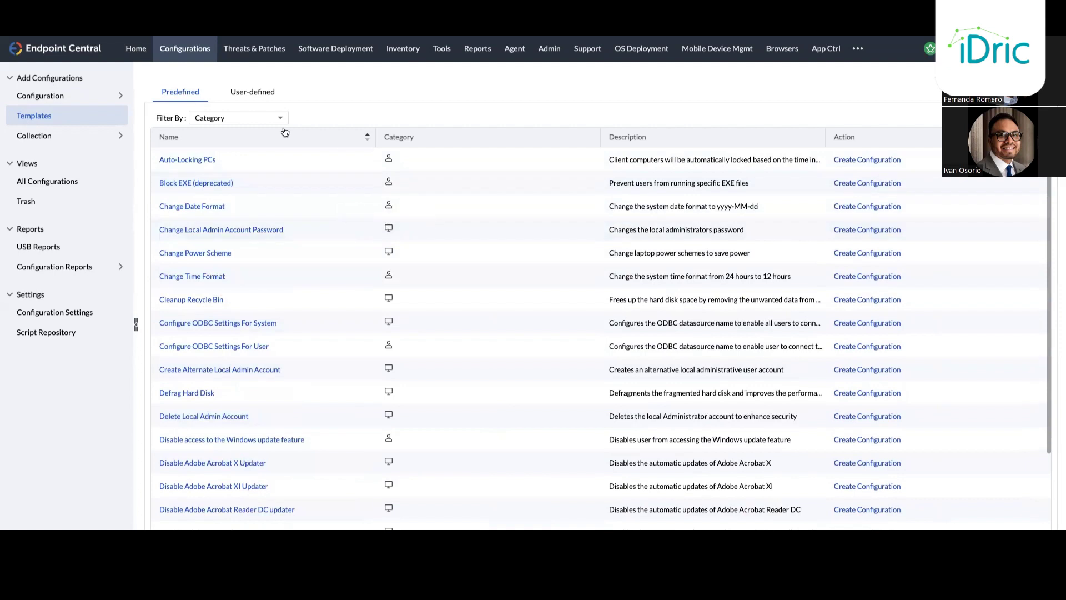
Step: Review the categories offered when creating a user-defined template for Windows computers, then dismiss the template creation
click(245, 100)
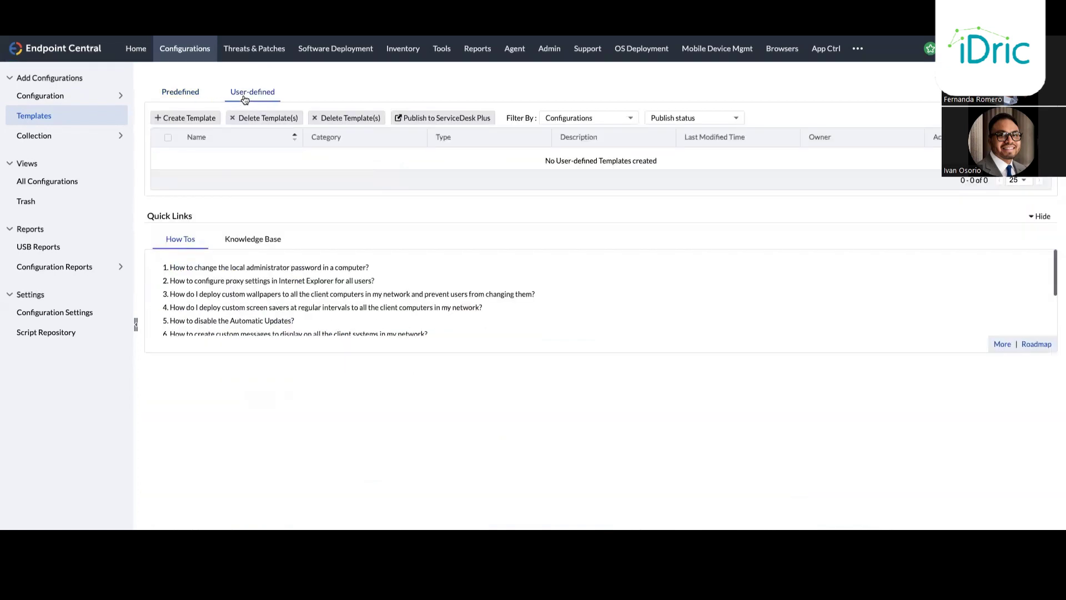
click(193, 119)
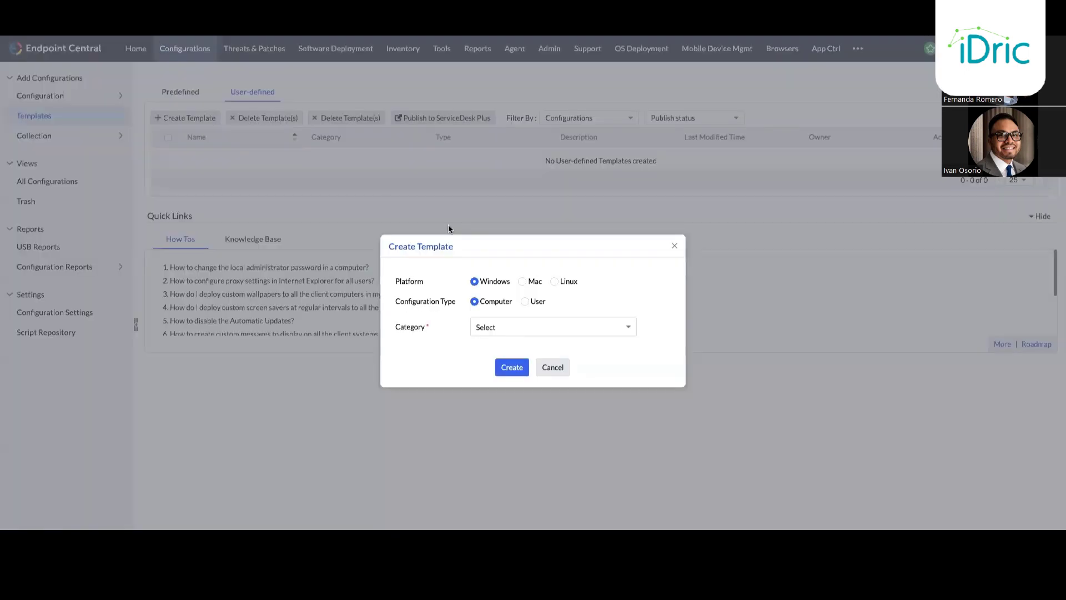
click(611, 331)
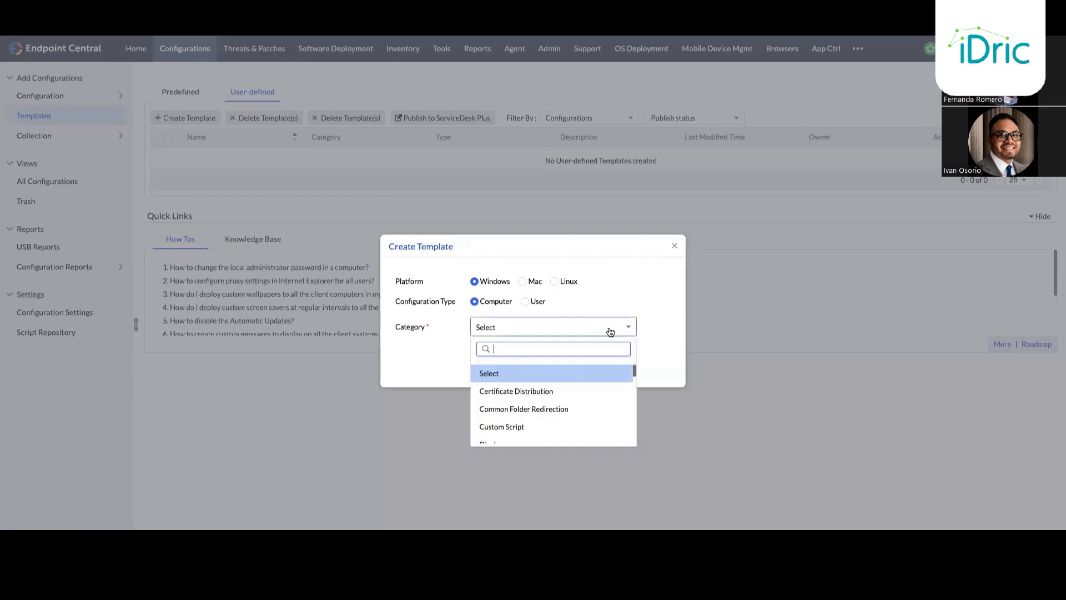
scroll(592, 389, down, 4)
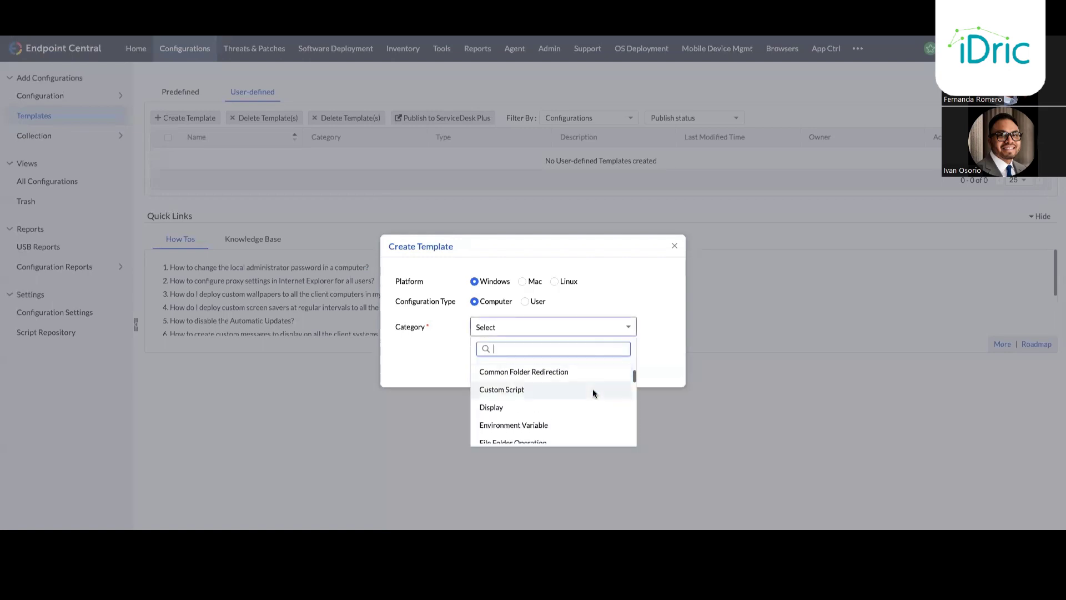
scroll(590, 408, up, 2)
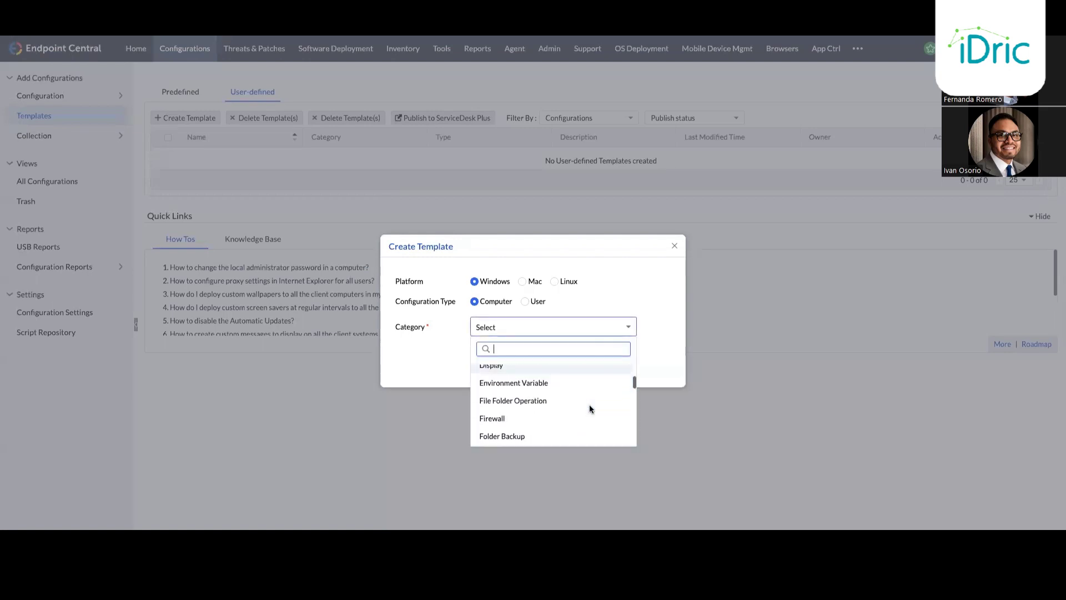
click(675, 246)
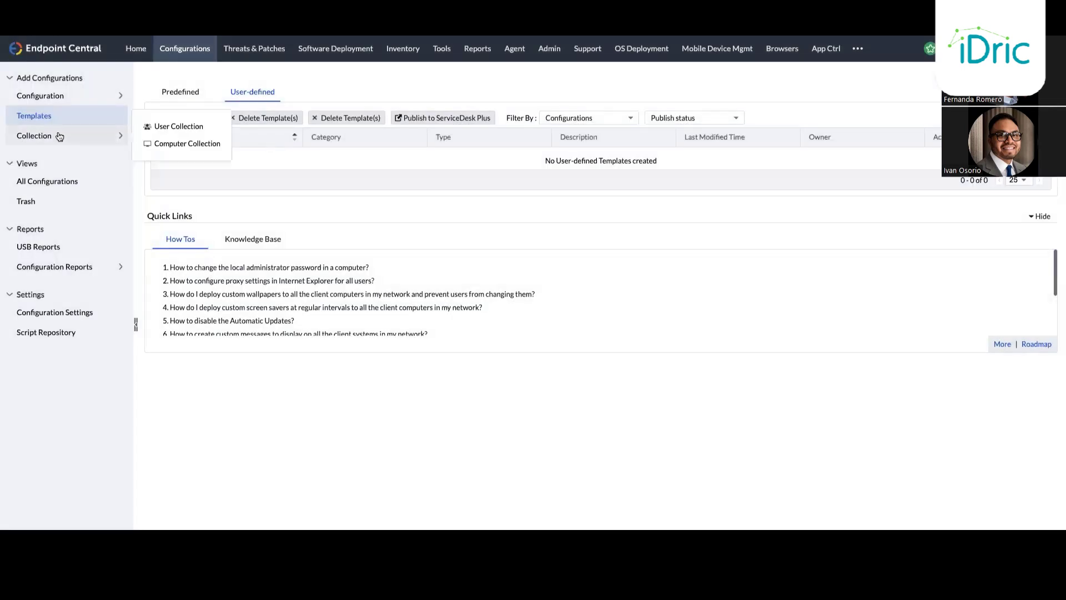
Step: Review the collection types and the list of configurations created by all users, then inspect the configurations trash
mouse_move(80, 136)
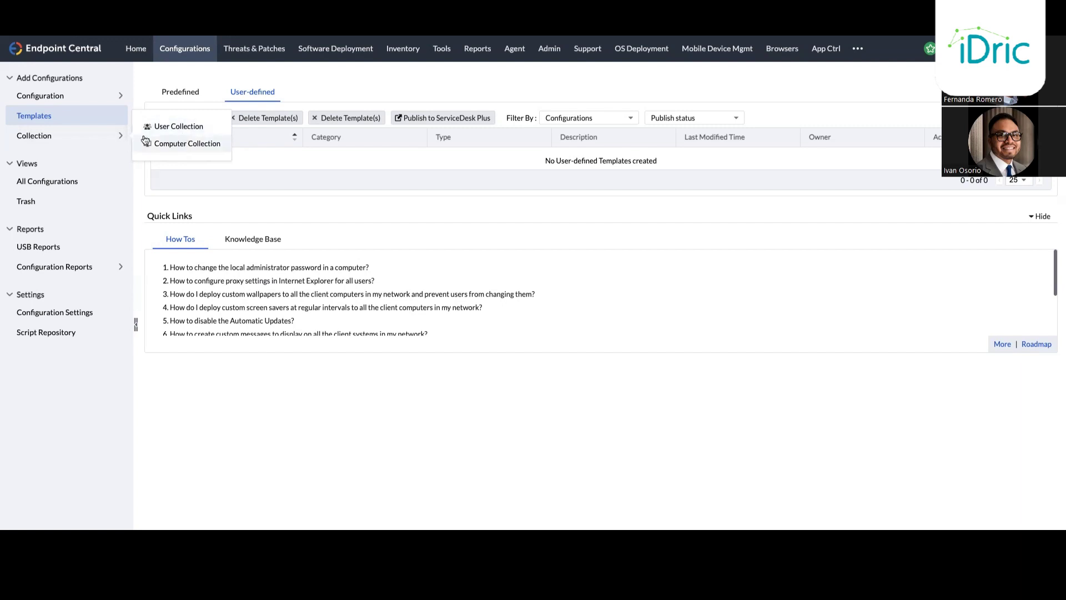
click(59, 182)
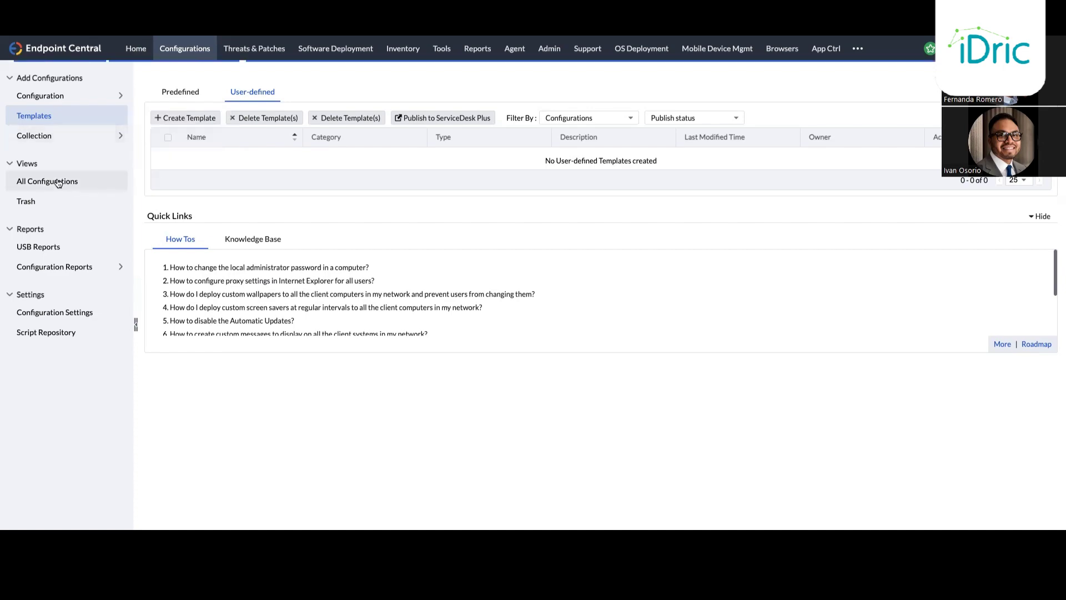
scroll(299, 242, down, 1)
scroll(299, 247, down, 1)
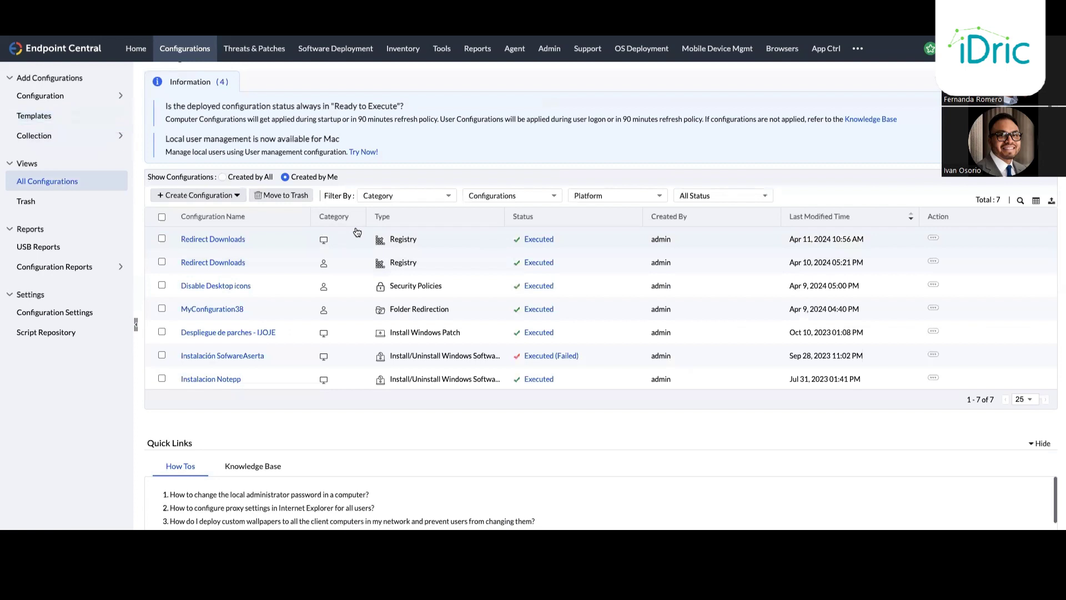
click(233, 179)
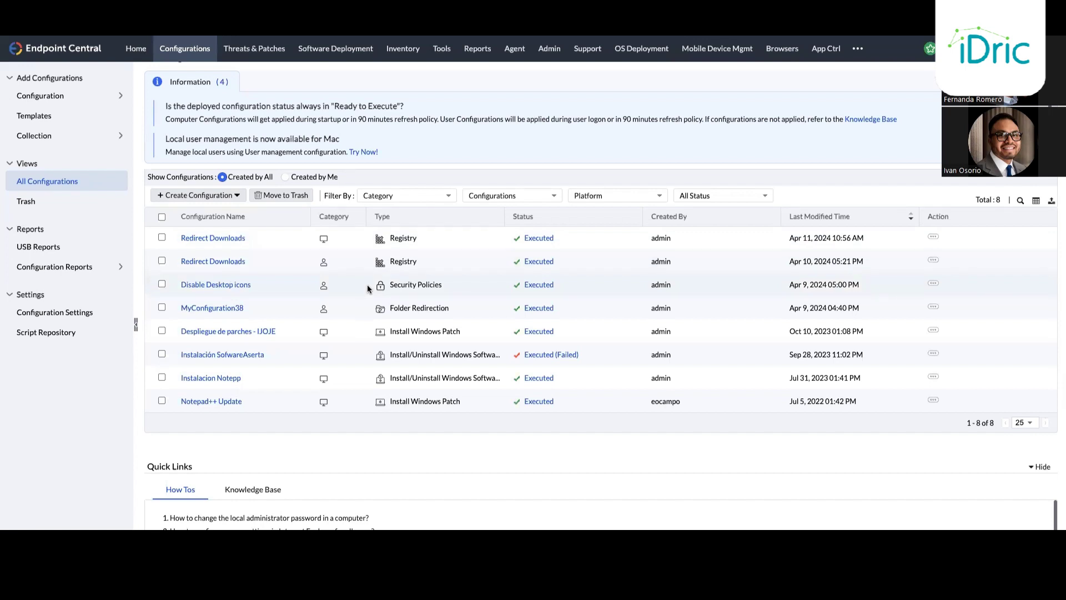
click(36, 199)
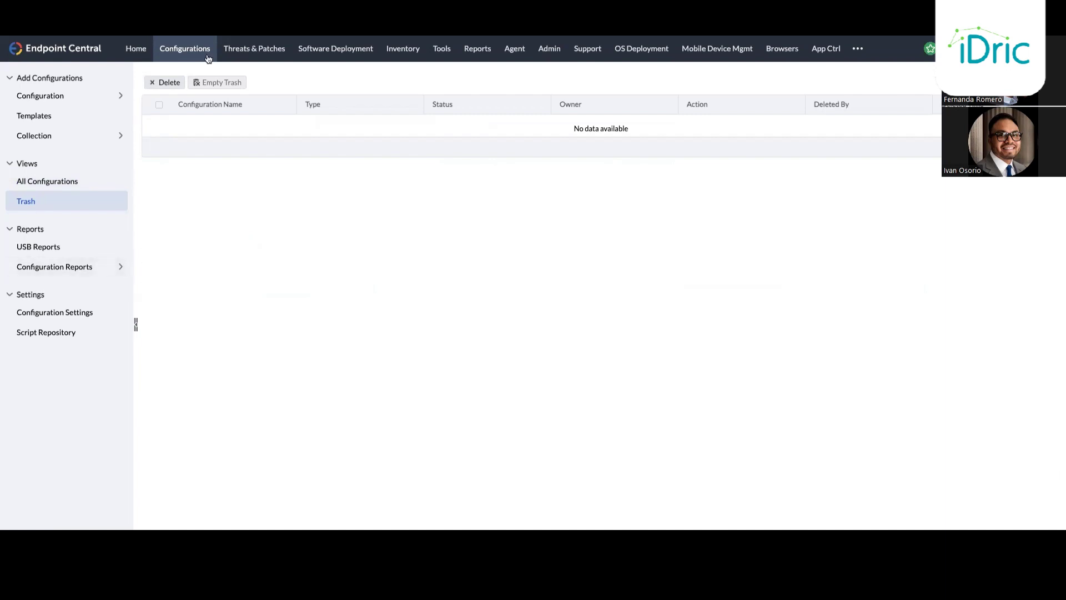
Step: Examine the vulnerability and patch dashboards in Threats & Patches, then the list of missing patches
click(246, 49)
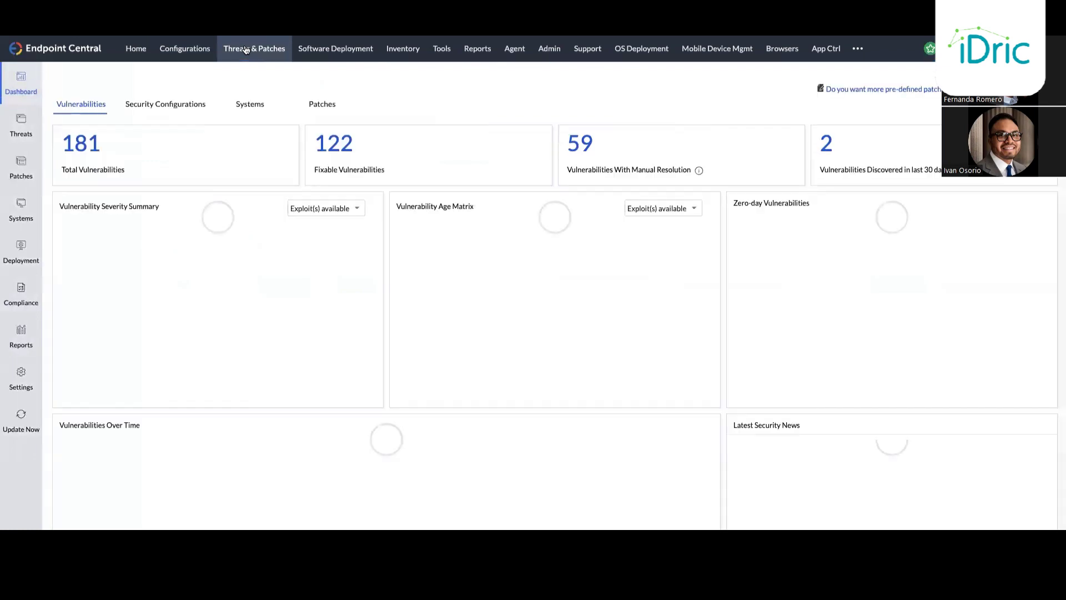
click(322, 104)
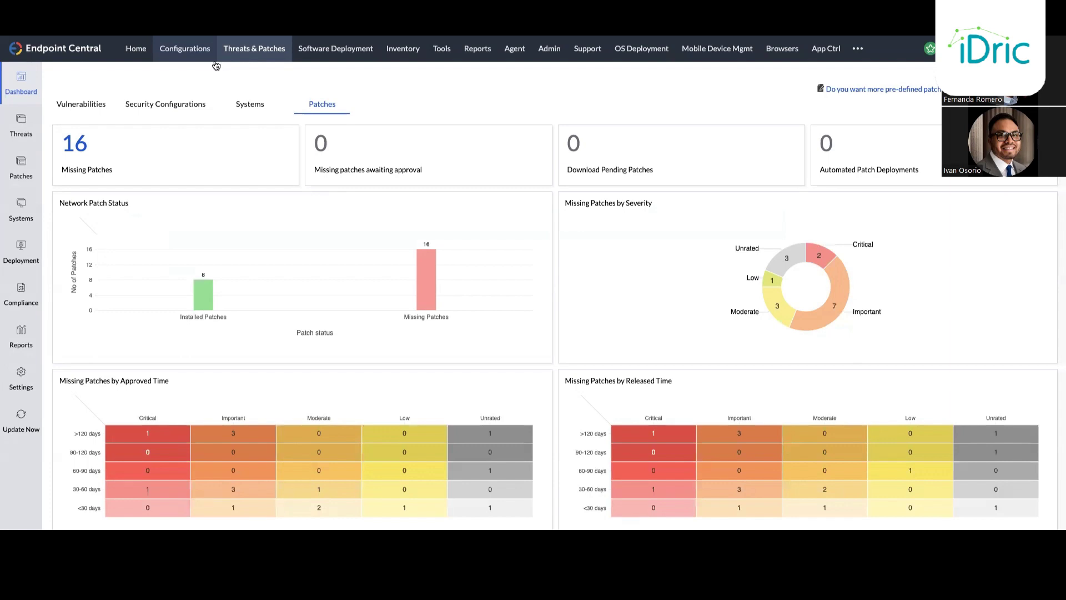
click(21, 165)
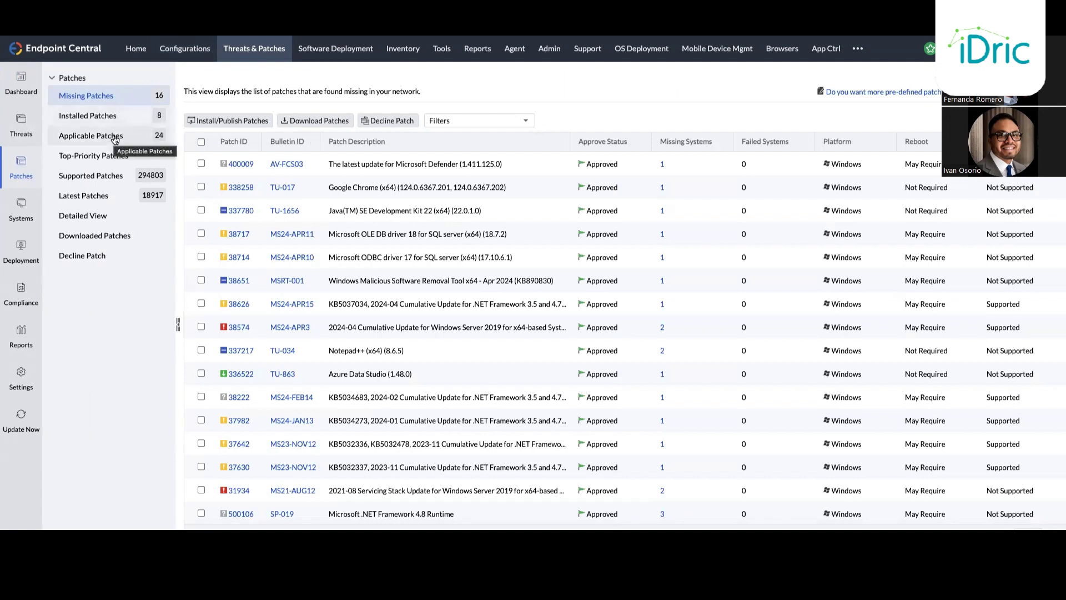
scroll(432, 262, down, 1)
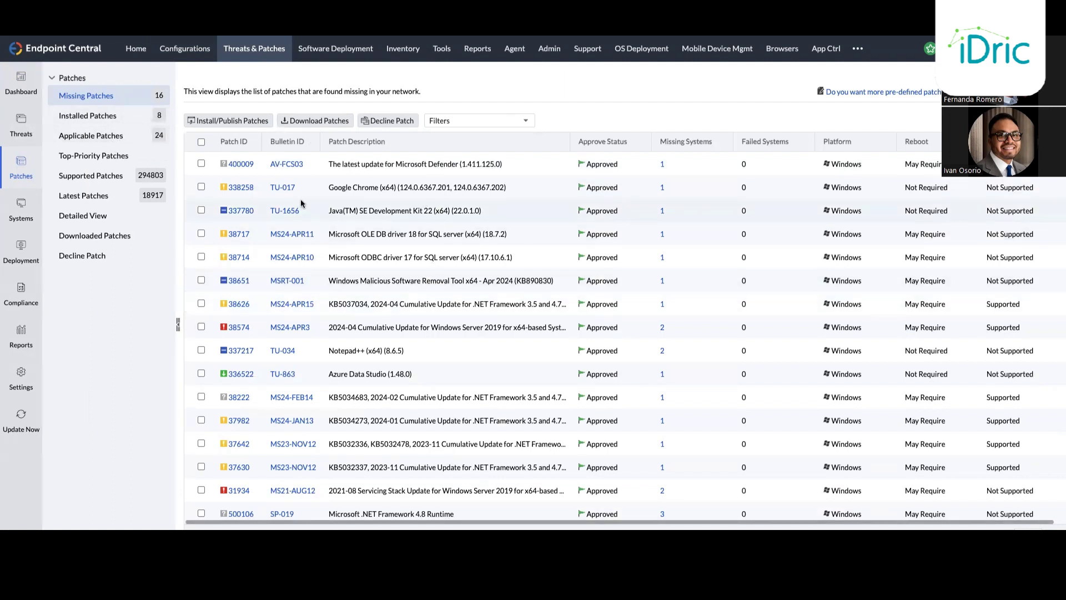
scroll(261, 233, up, 1)
scroll(264, 292, down, 1)
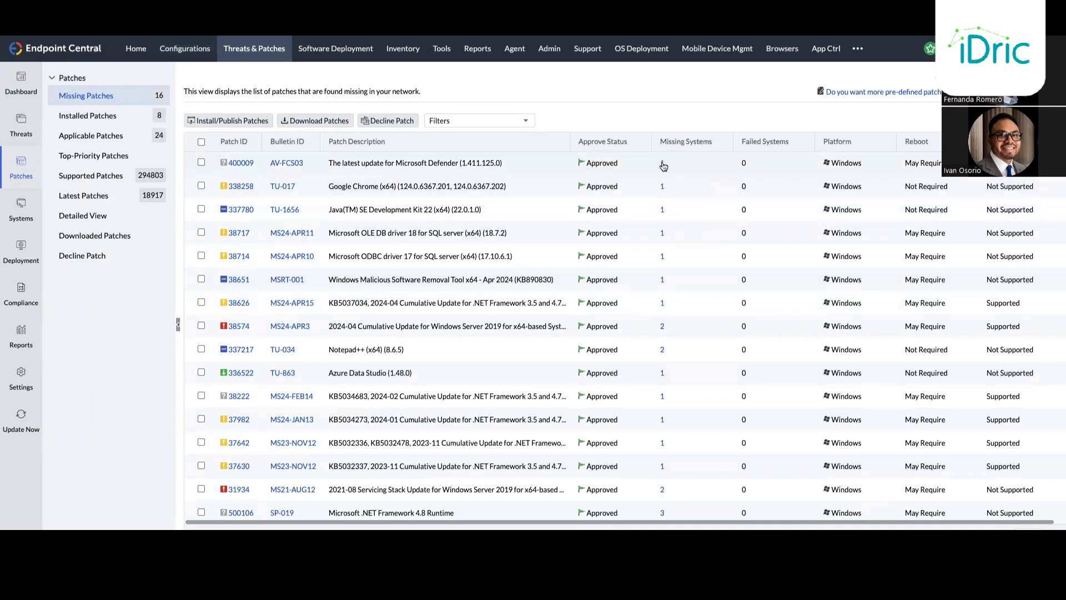
Step: Start an install configuration for the missing Google Chrome (x64) patch on OmegaServer and review its name, deployment settings and target
click(662, 186)
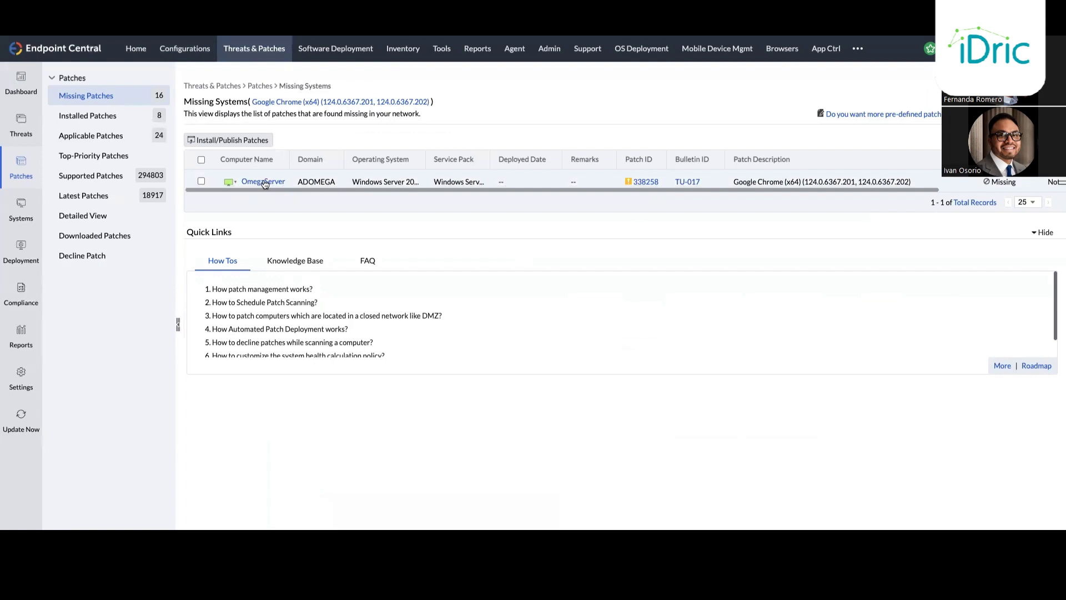
click(201, 181)
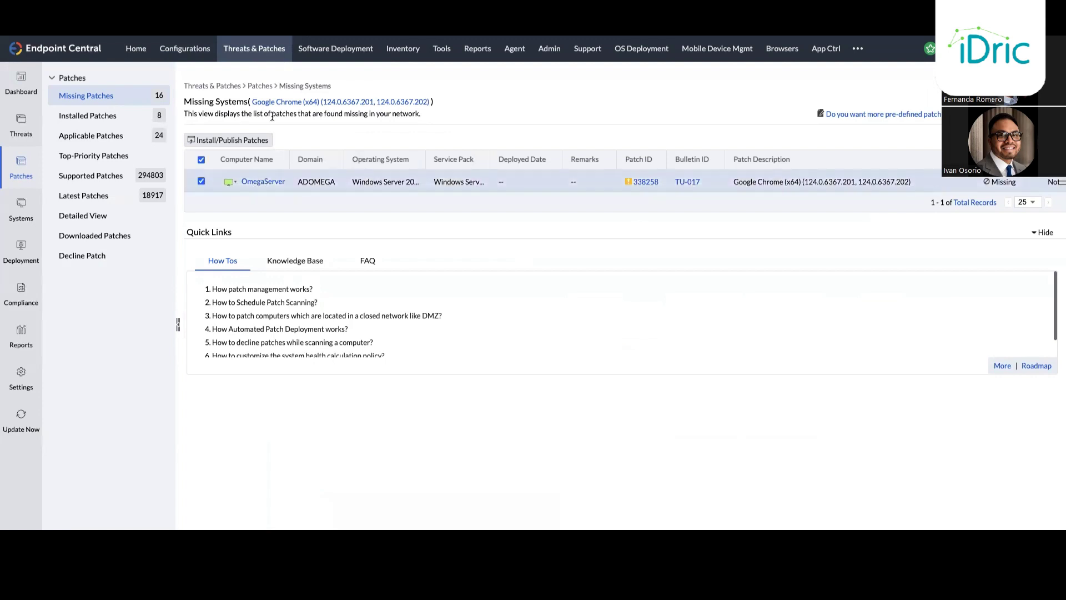
click(237, 141)
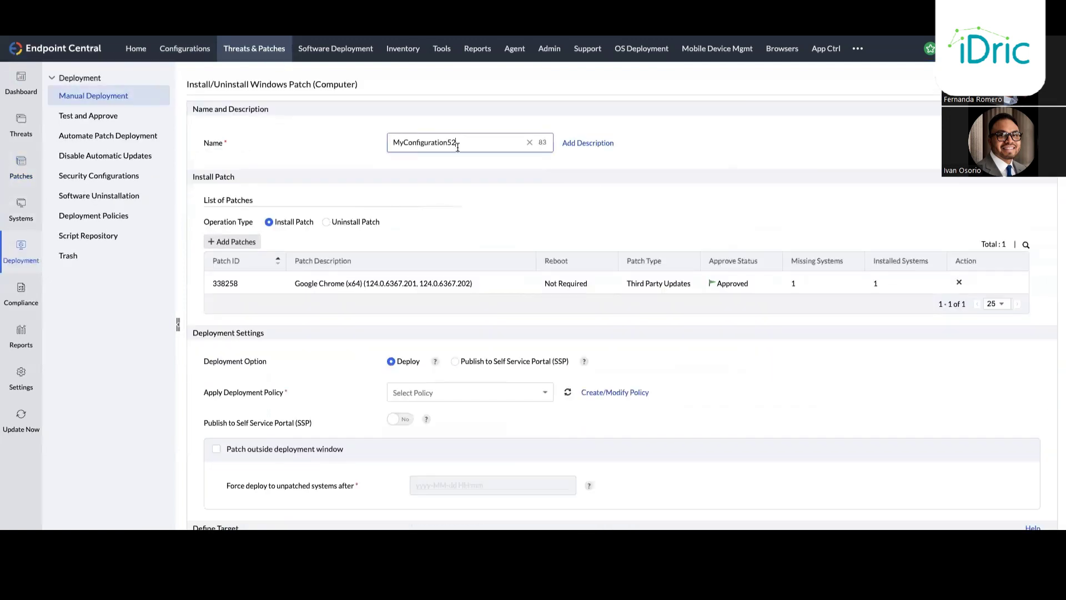
double_click(475, 146)
key(BackSpace)
scroll(460, 172, down, 3)
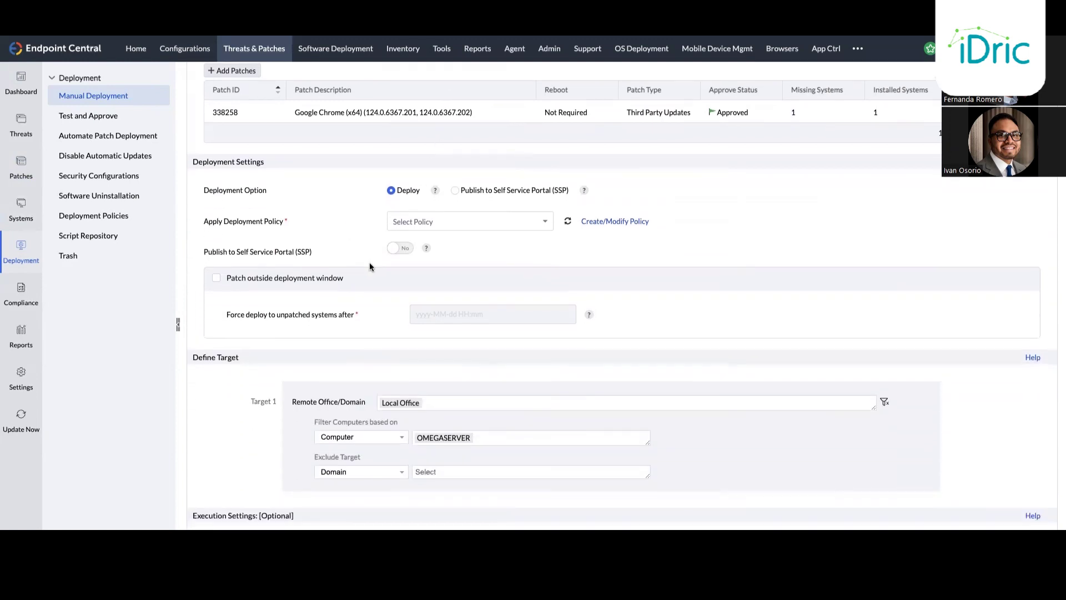
Step: Start a new deployment policy and keep Regular Split as its week split type after trying the Patch Tuesday option
click(611, 221)
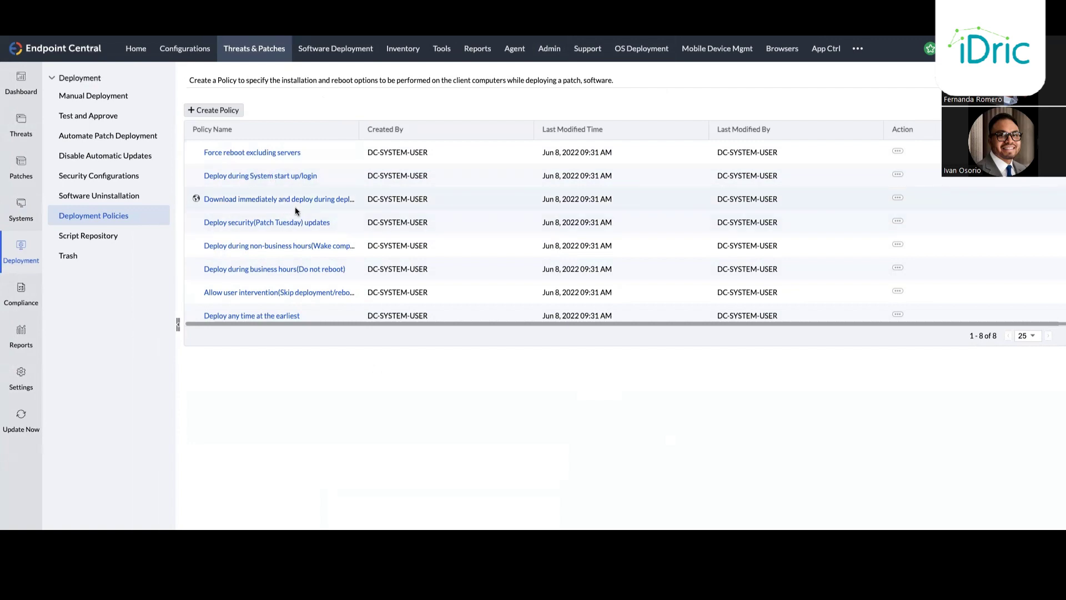
click(209, 110)
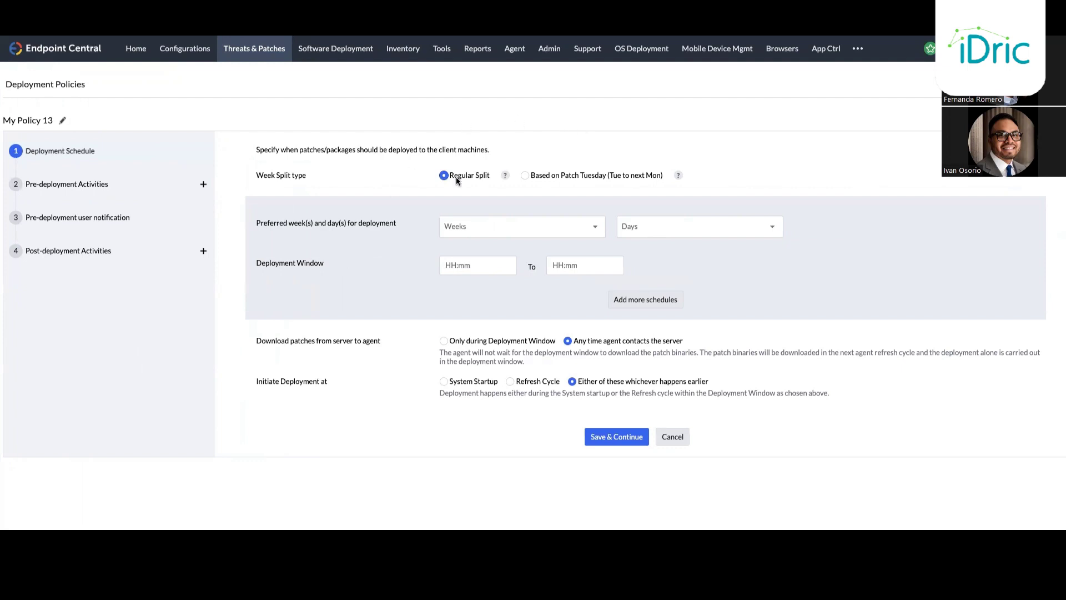
click(525, 175)
click(459, 176)
Step: Review the weeks and days that can be chosen for the policy's deployment schedule
click(535, 218)
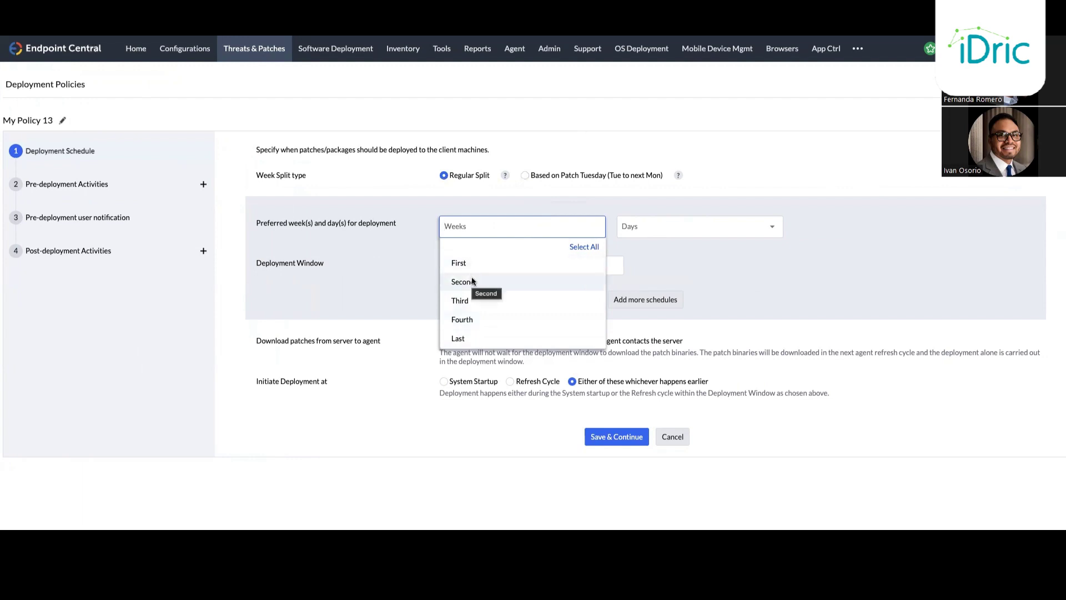
click(468, 299)
click(467, 300)
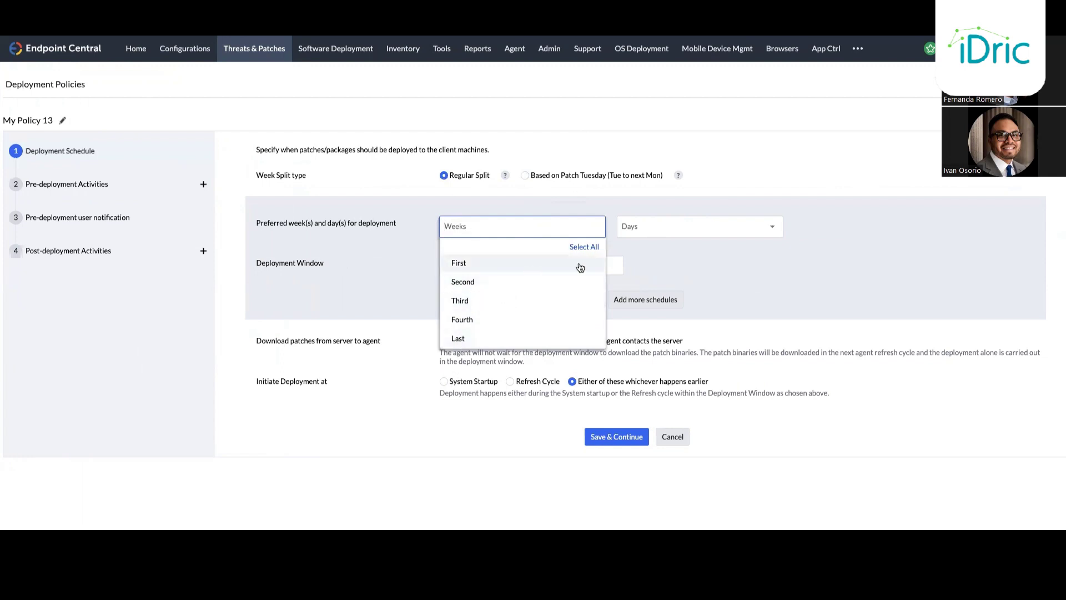
click(648, 230)
scroll(655, 291, down, 1)
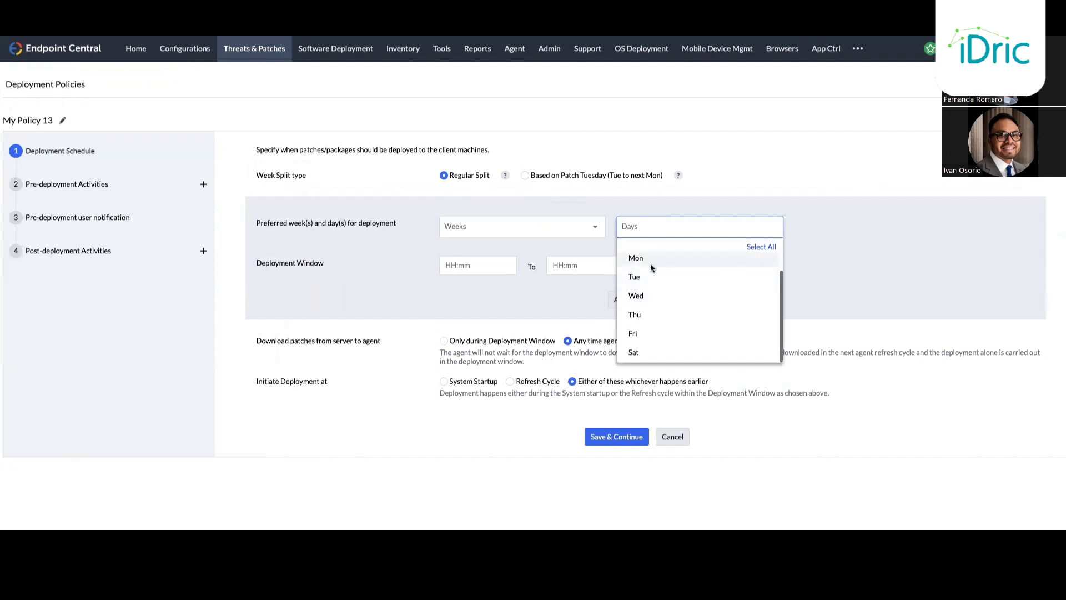
click(481, 296)
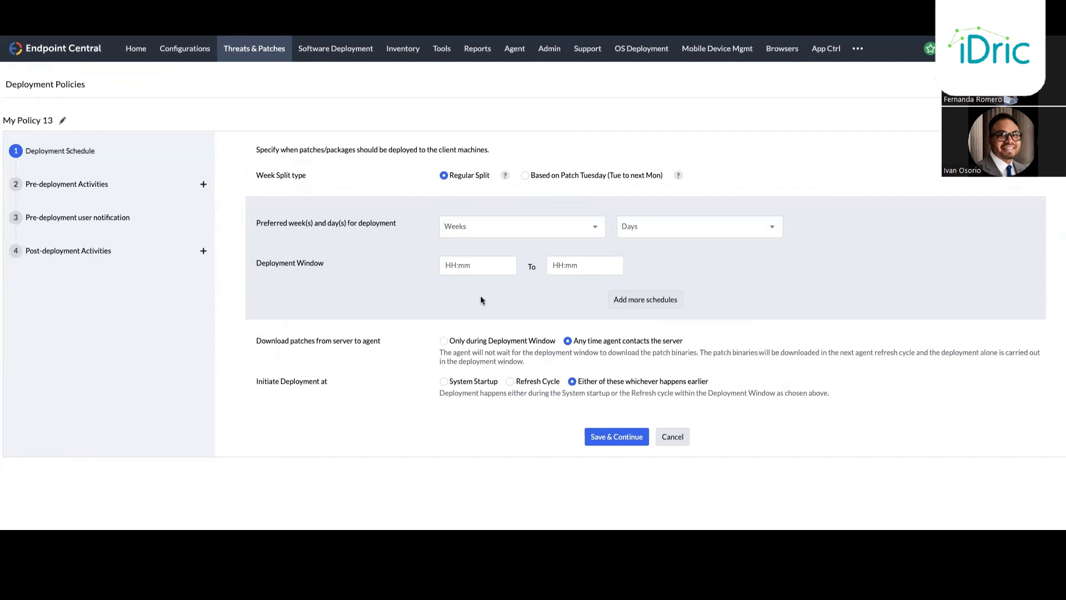
Step: Check the policy's deployment window times and try Only during Deployment Window for patch downloads, returning to Any time agent contacts the server
click(487, 272)
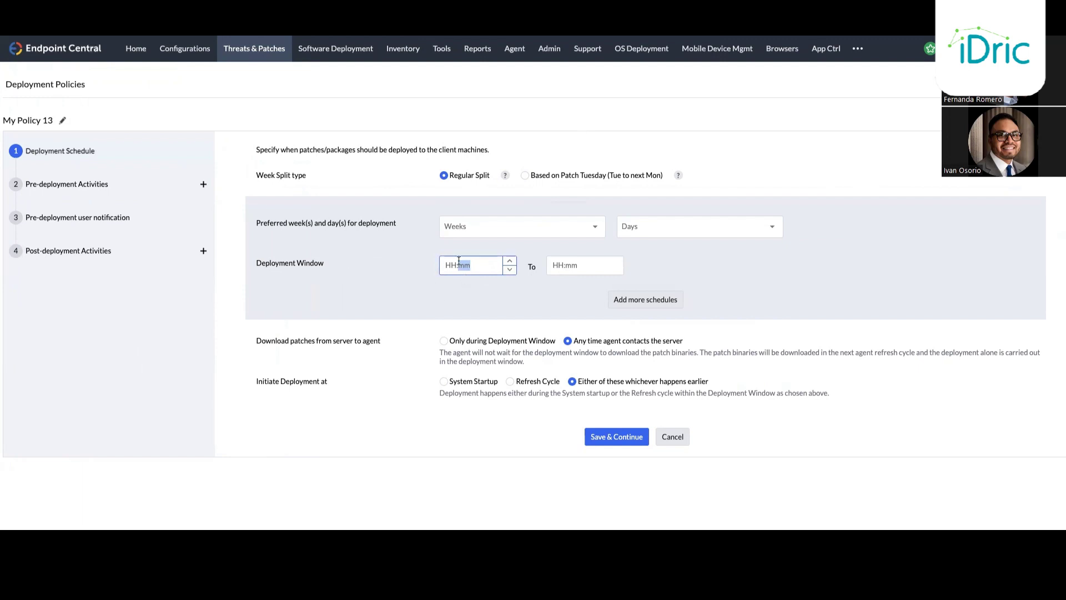
click(577, 266)
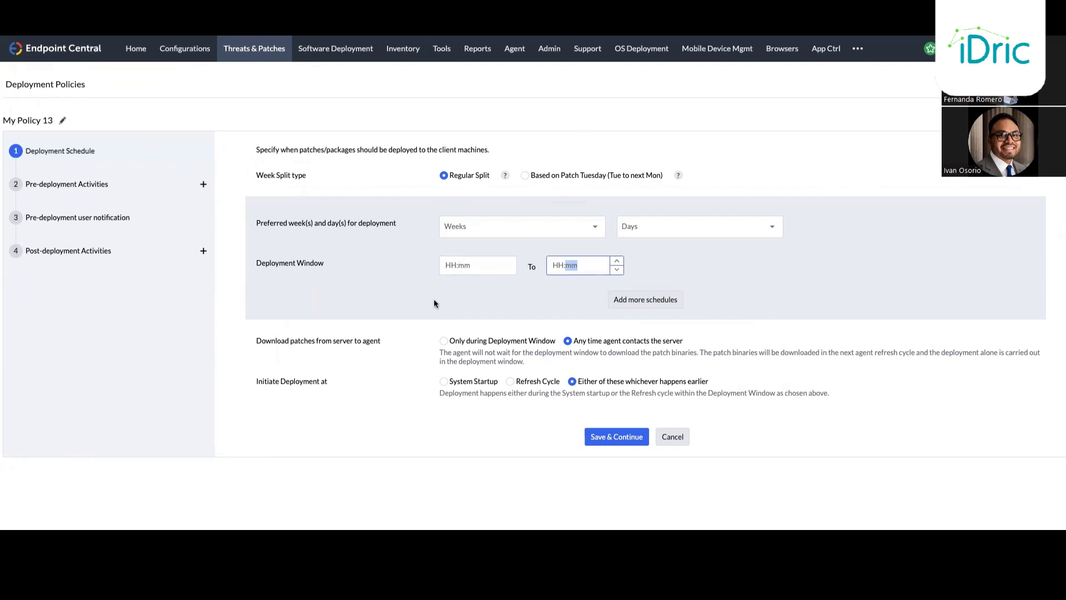
click(444, 342)
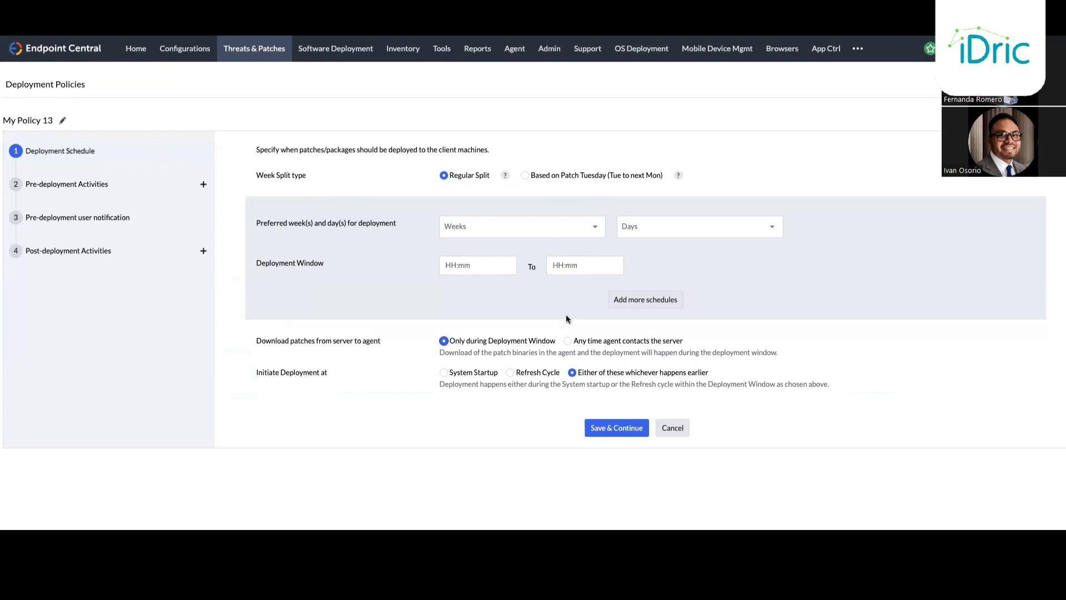
click(568, 340)
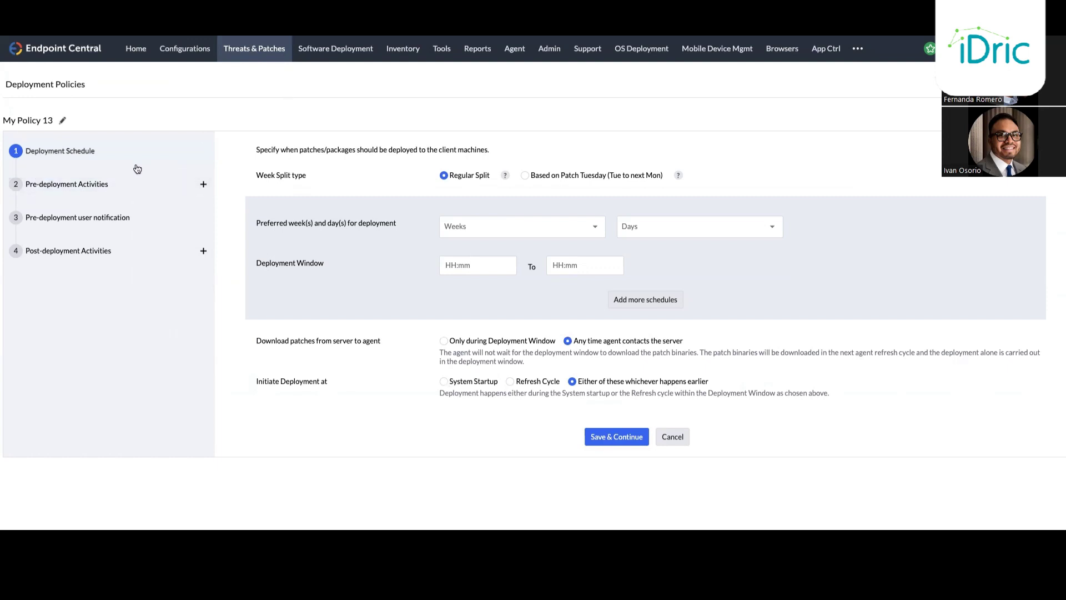
Step: Add Wake-on-LAN, Pre-Deployment reboot and Custom Script as pre-deployment activities, and remove all but Custom Script
click(86, 185)
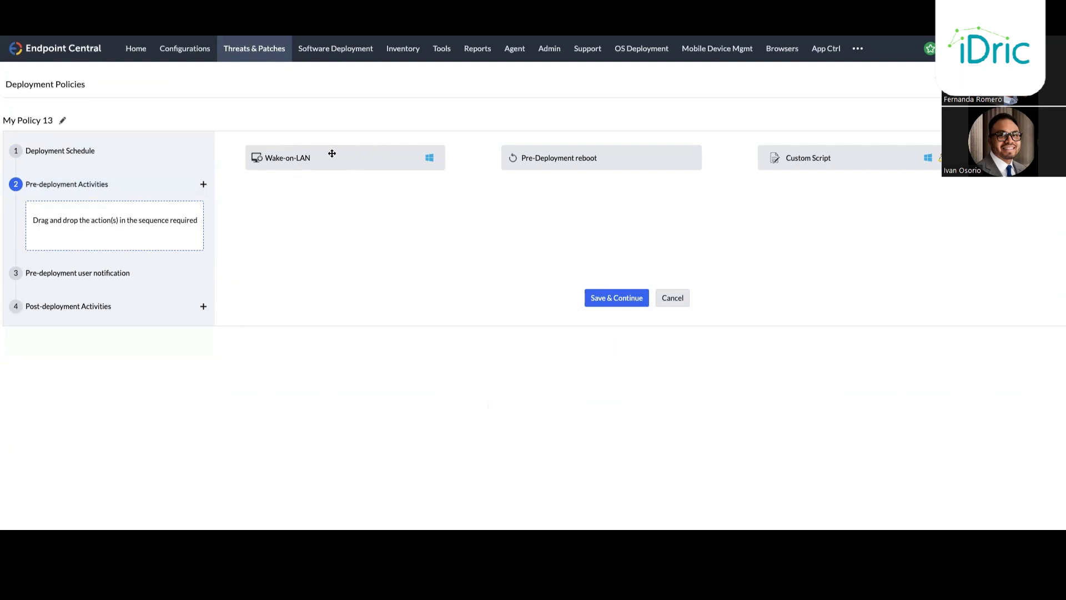
drag(324, 161, 146, 214)
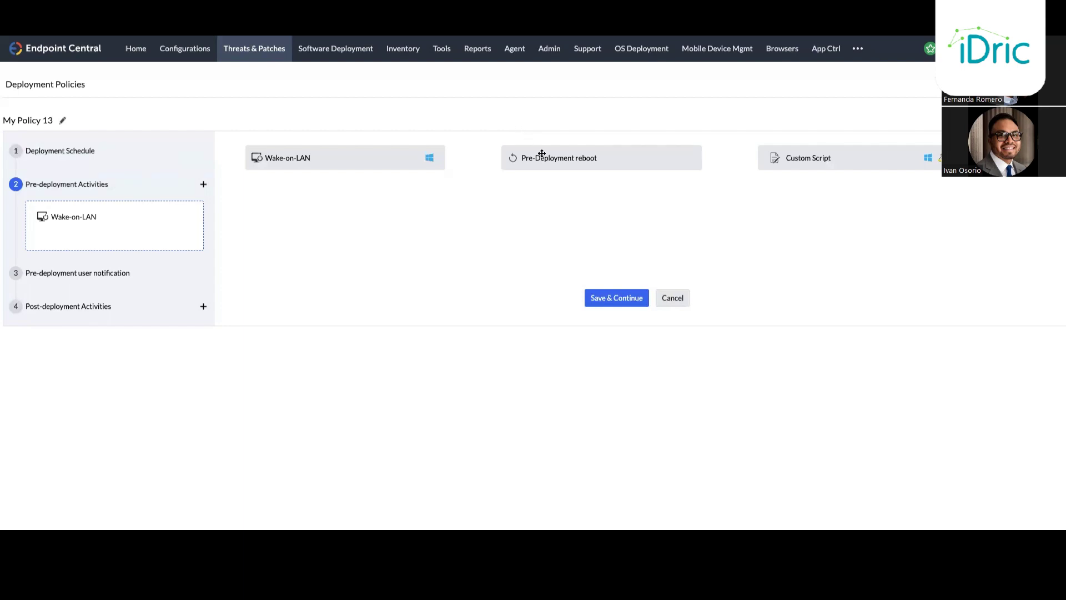
drag(540, 151, 72, 228)
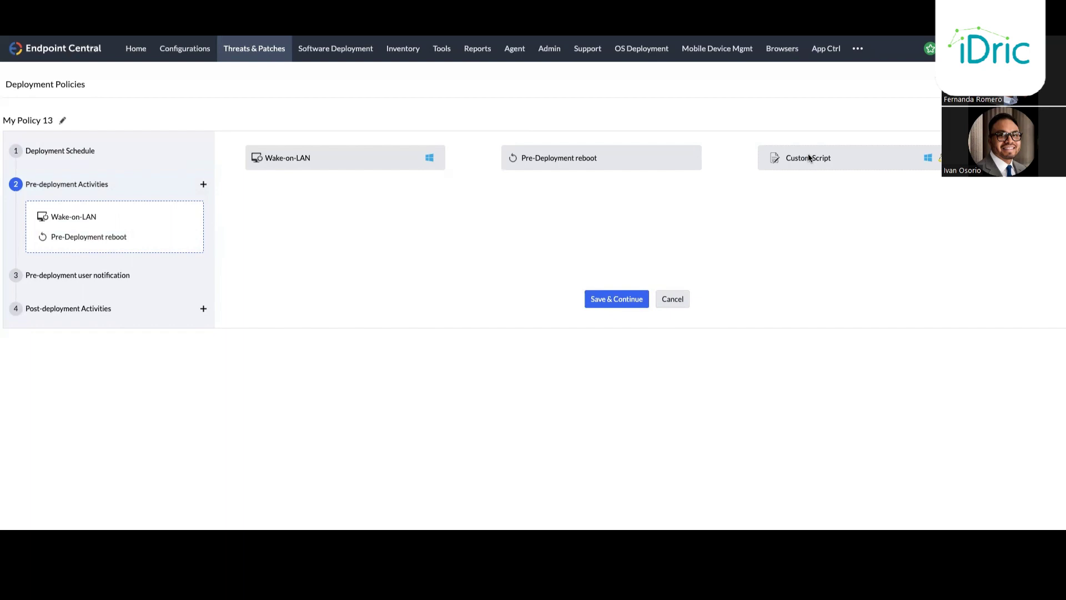
drag(777, 162, 95, 243)
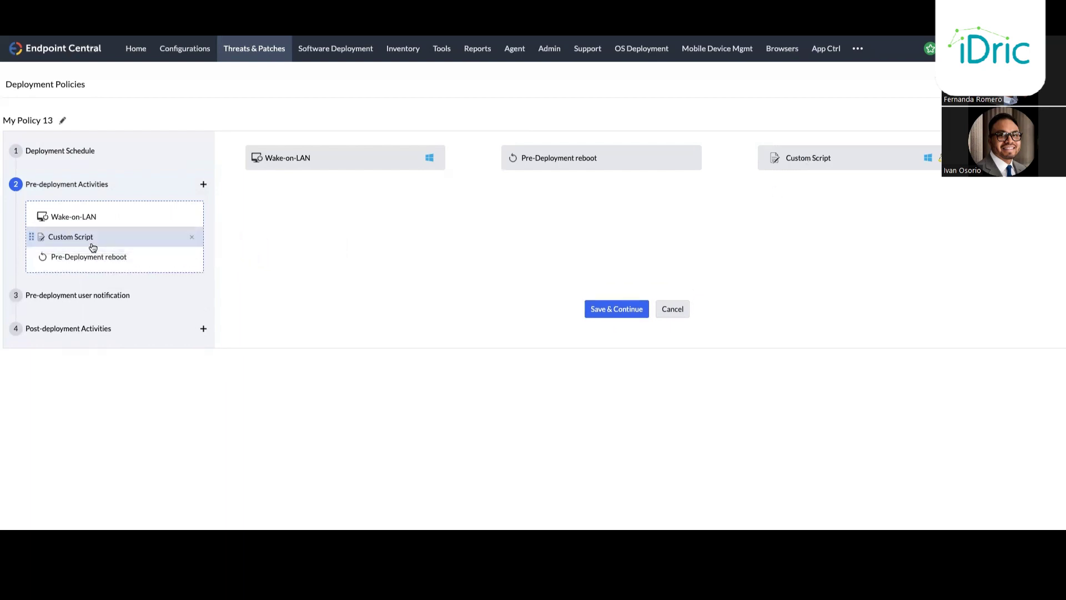
click(192, 256)
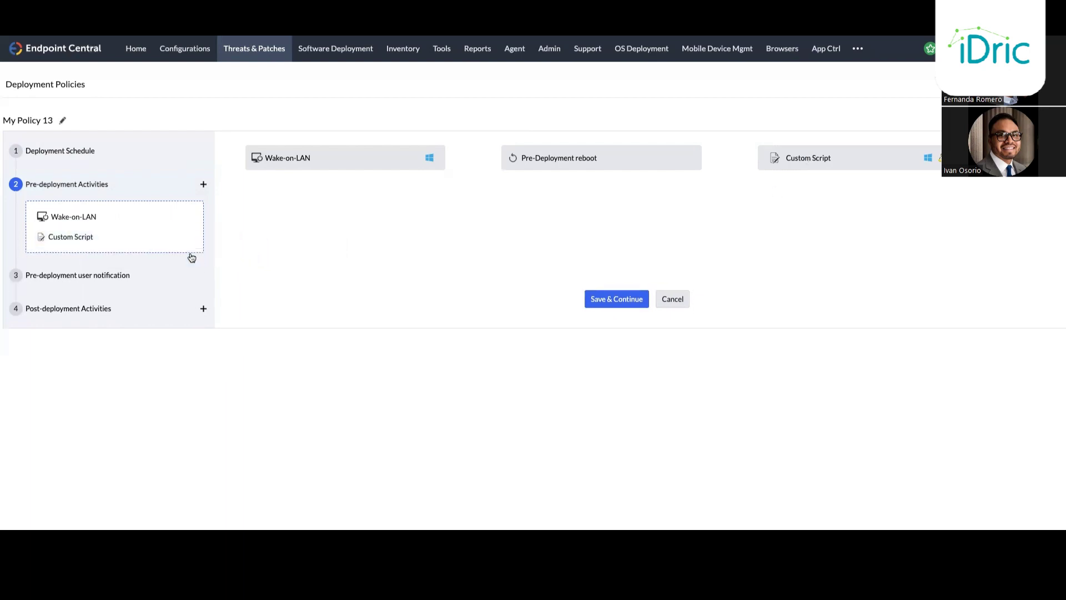
click(190, 215)
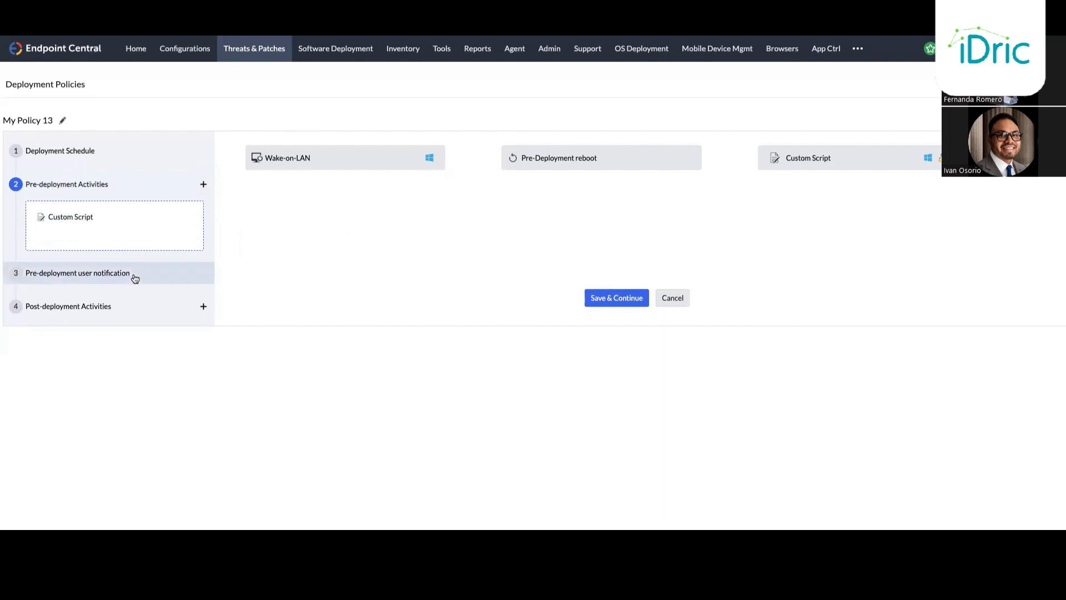
Step: Enable the user notification about deployment, allow users to skip deployment, and show deployment progress on the client systems
click(39, 280)
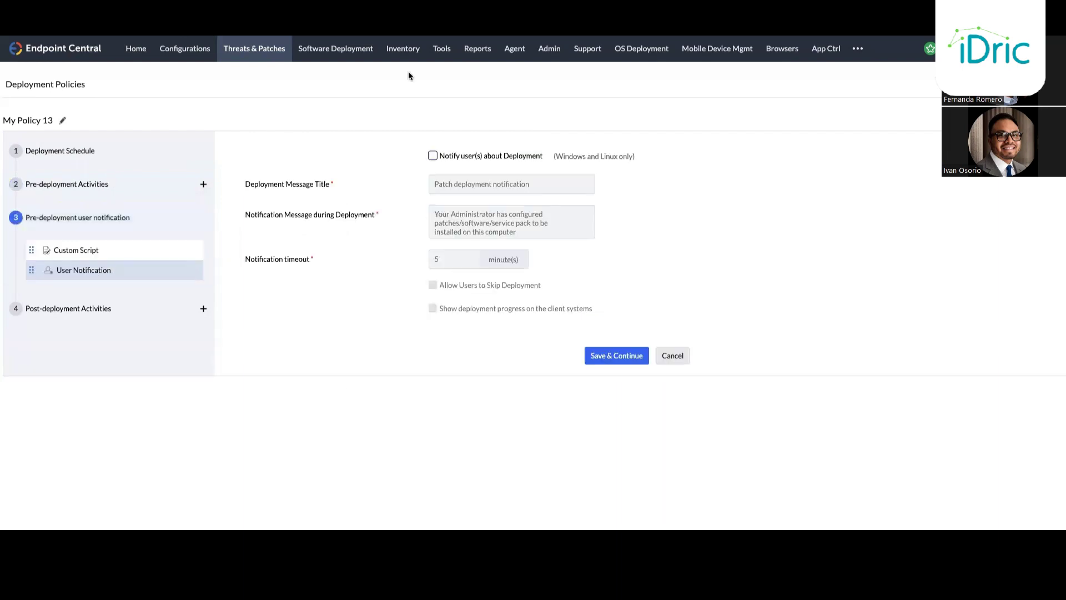
click(432, 155)
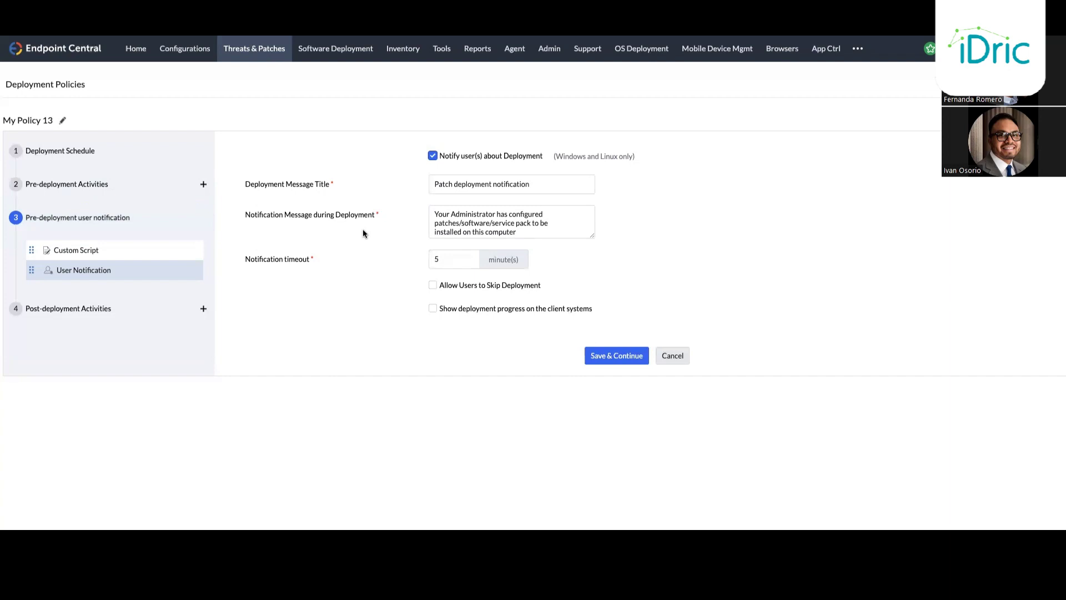
click(433, 285)
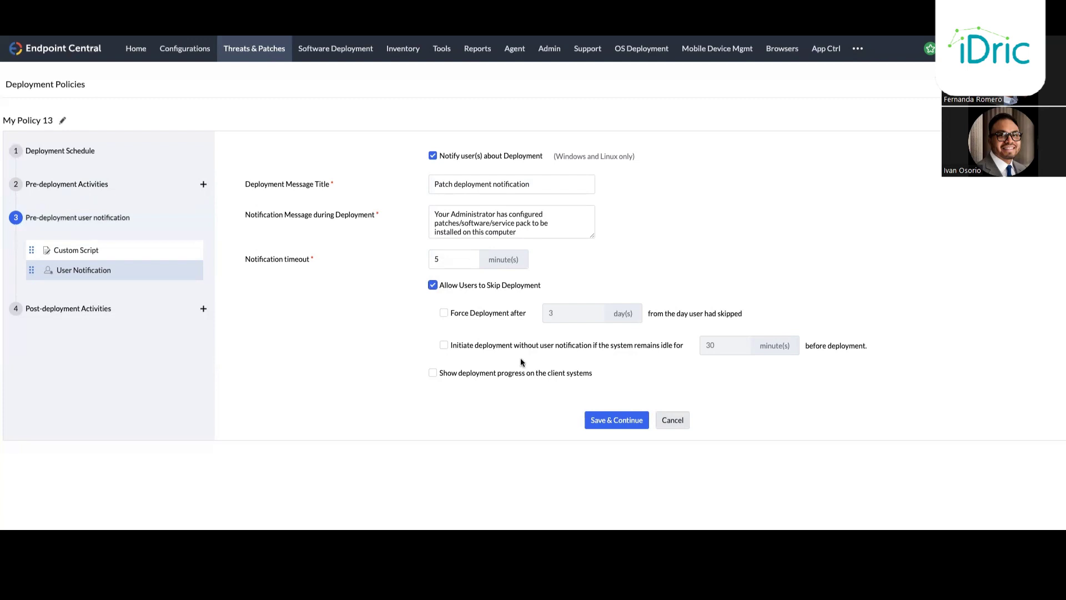
click(449, 378)
Step: Try Post Reboot / Shutdown as a post-deployment activity, remove it, and cancel the new policy to return to the patch configuration
click(97, 312)
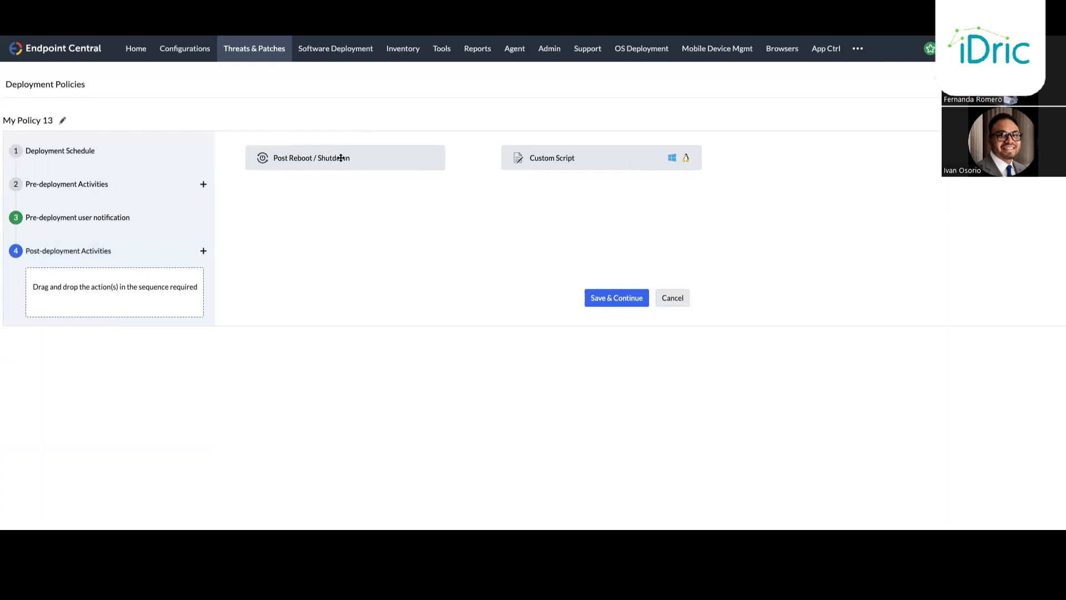
drag(343, 158, 114, 281)
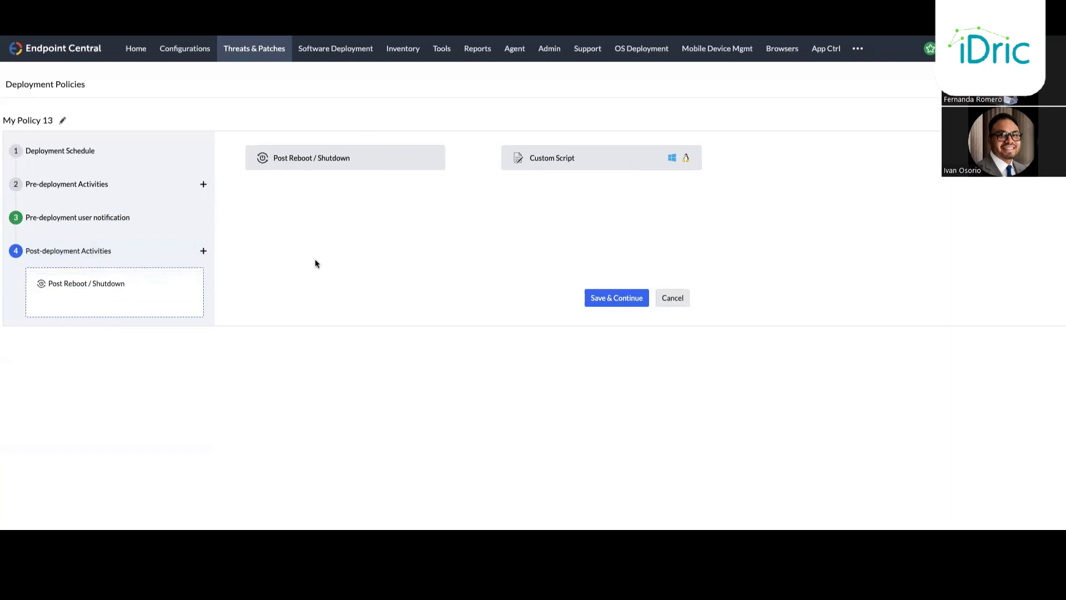
click(193, 285)
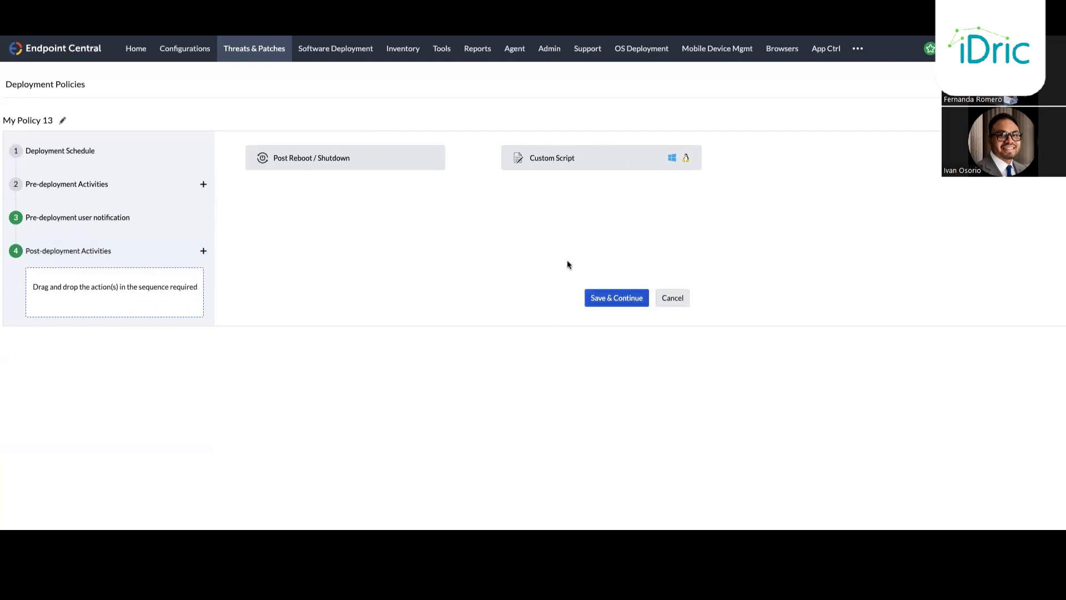
click(673, 299)
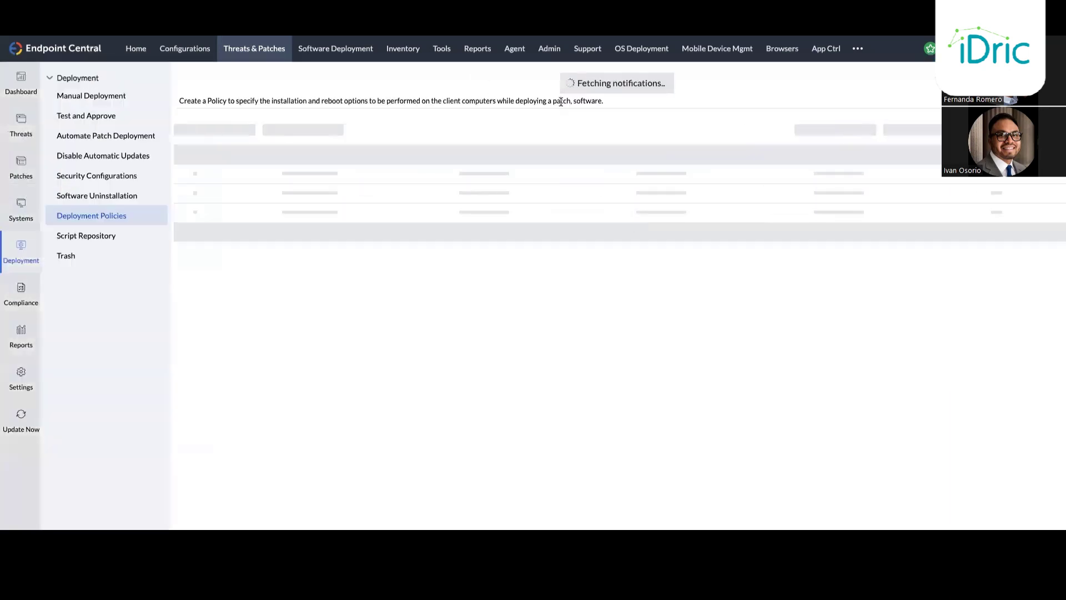
key(ctrl+w)
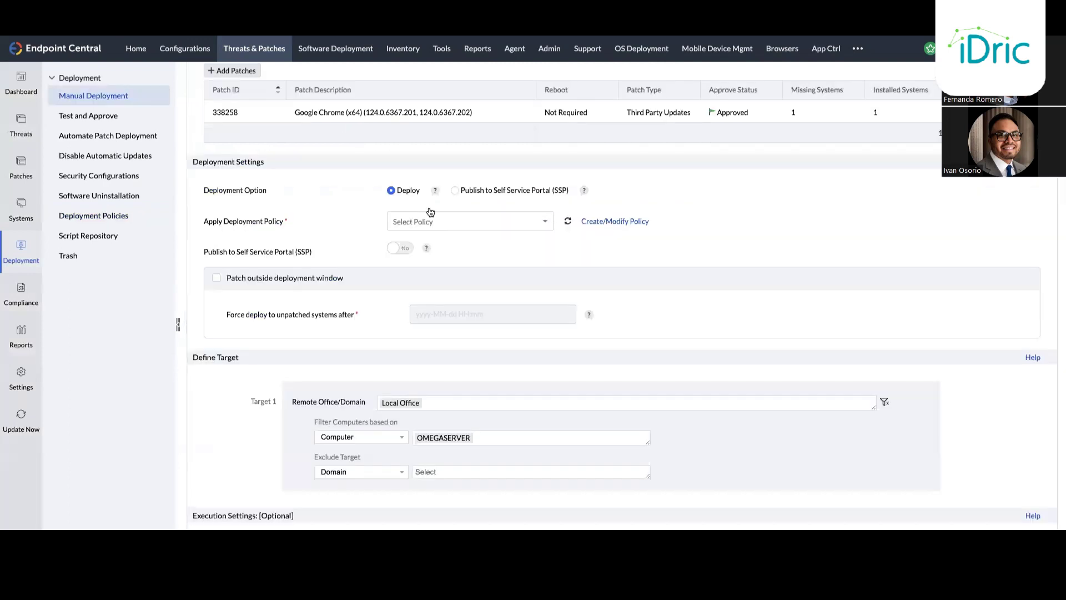
Step: Apply the Deploy any time at the earliest policy to the Chrome patch configuration, and try the Patch outside deployment window option
scroll(439, 217, down, 1)
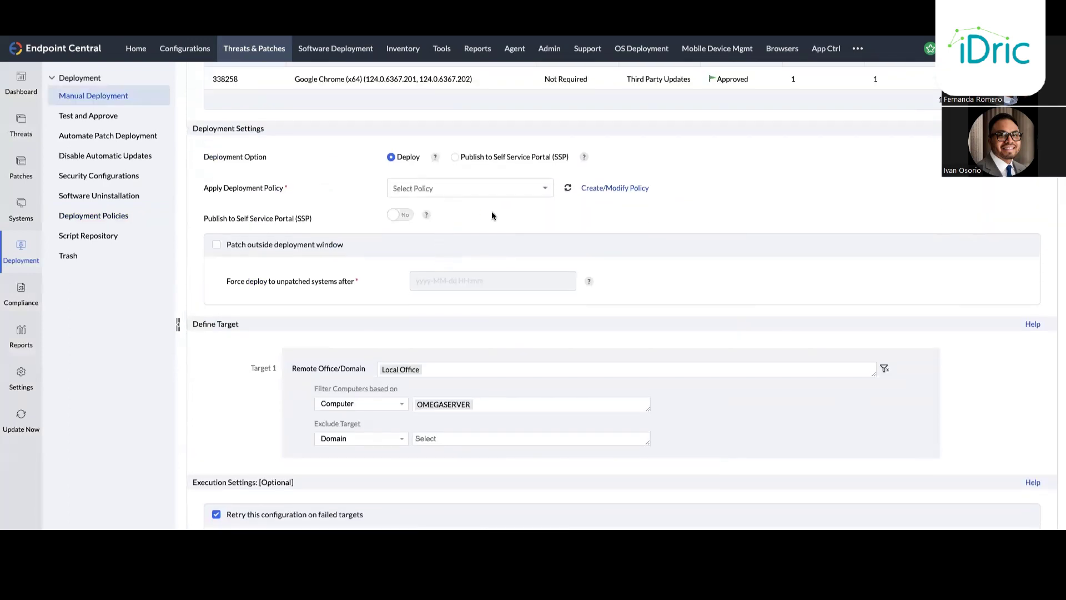
click(502, 191)
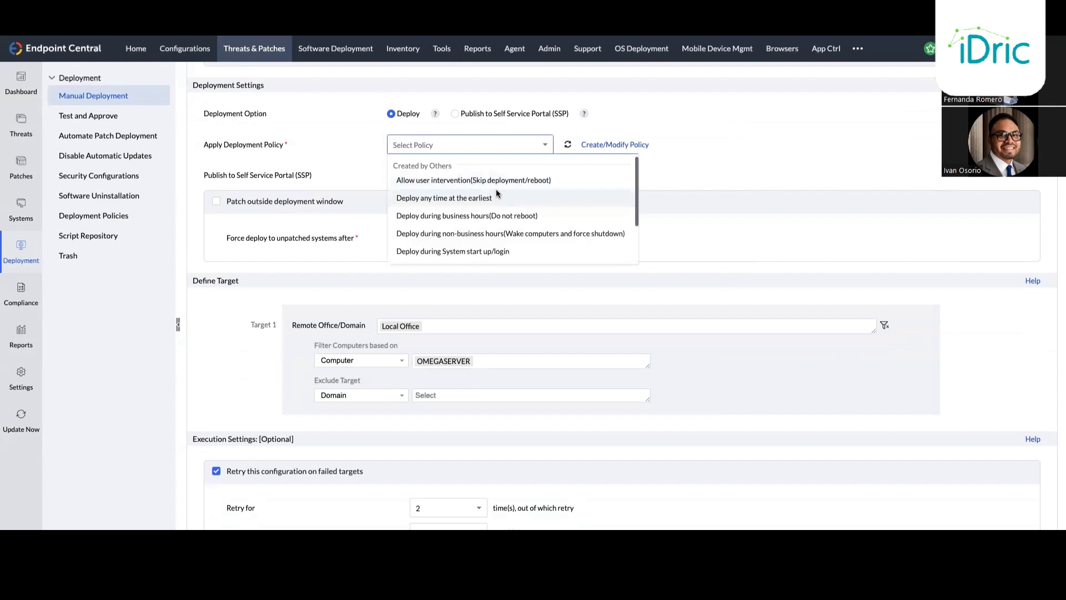
click(492, 197)
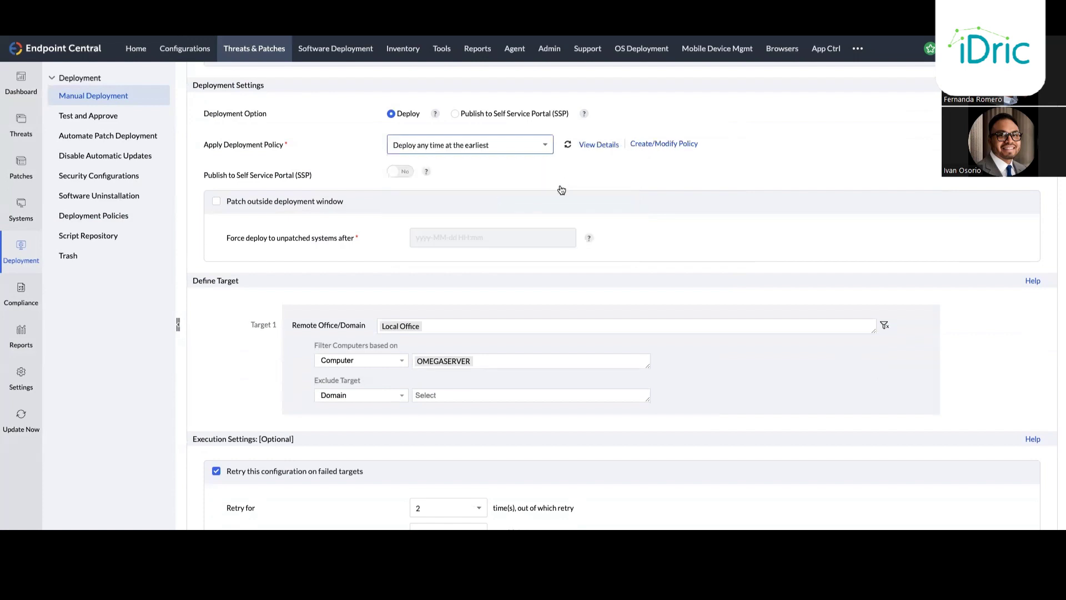
scroll(559, 194, down, 1)
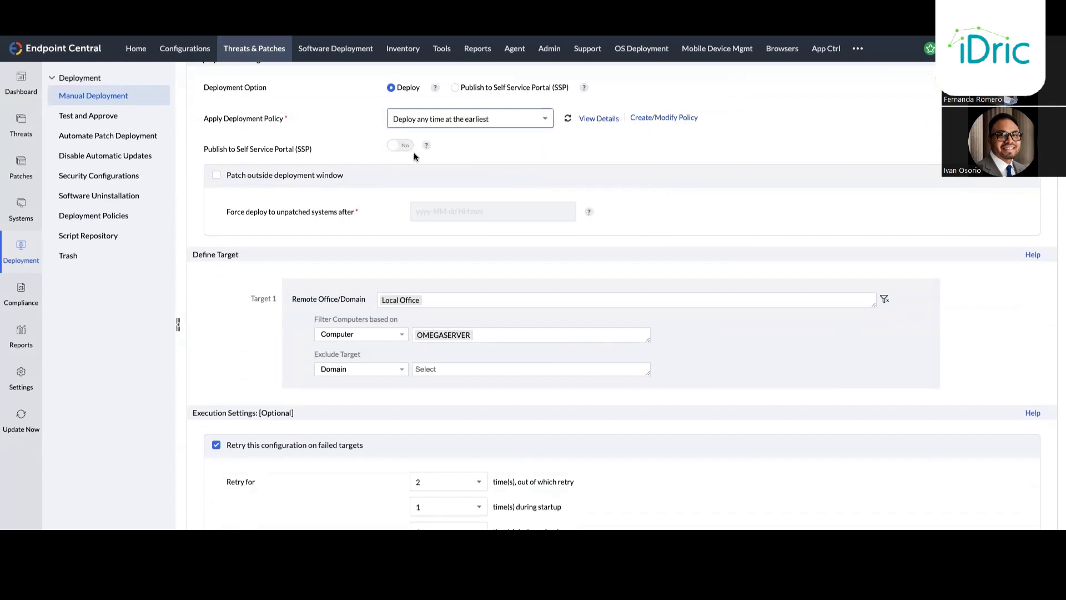
click(223, 173)
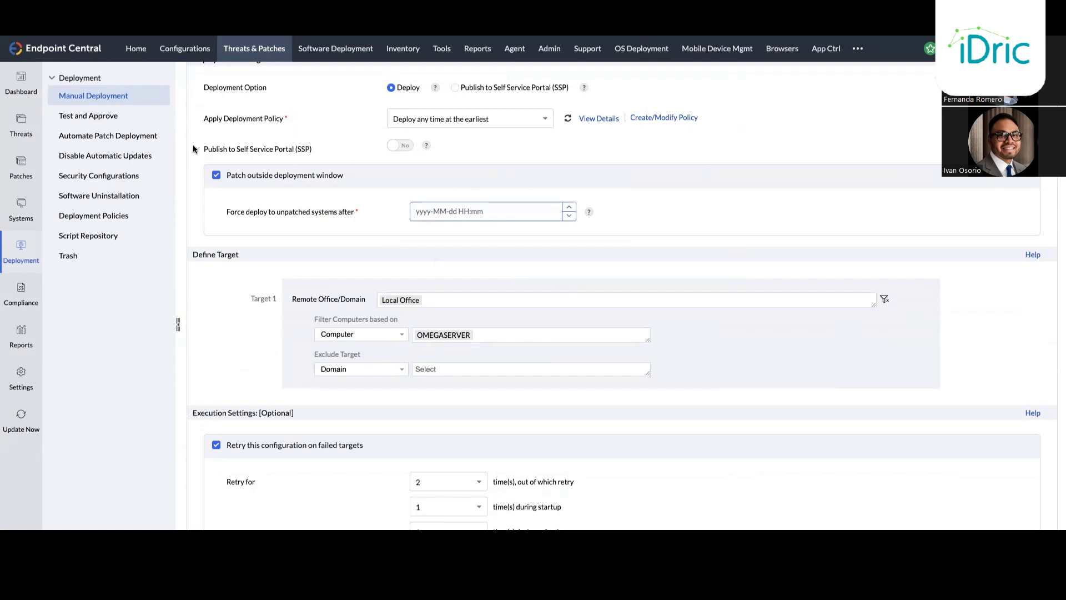
click(224, 175)
Step: Reset the target filter to filter by Computer, and review the configuration's execution and scheduler settings
scroll(275, 194, down, 3)
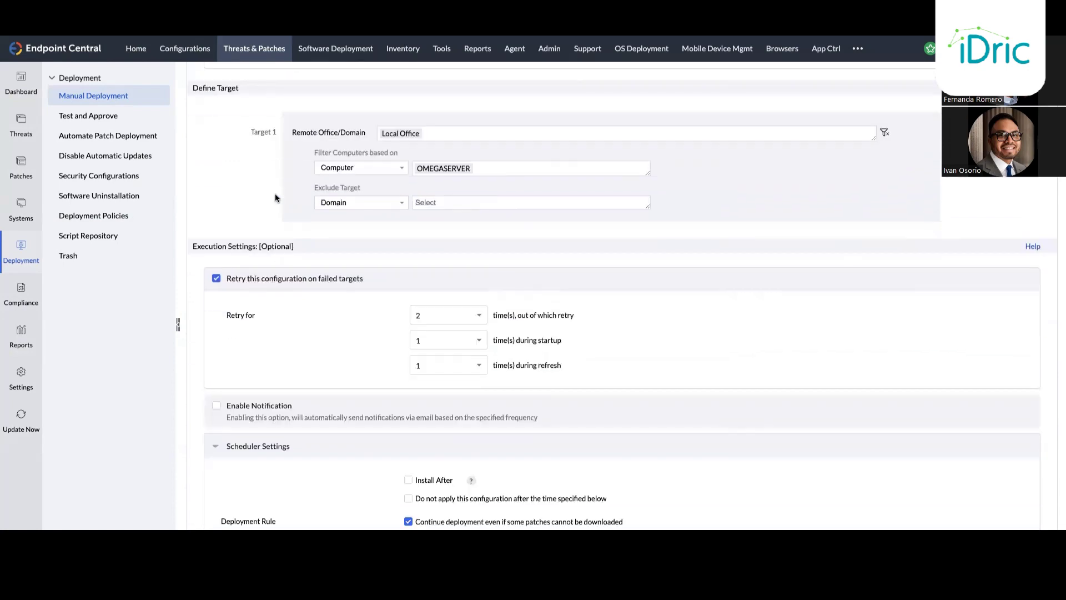
scroll(275, 196, up, 1)
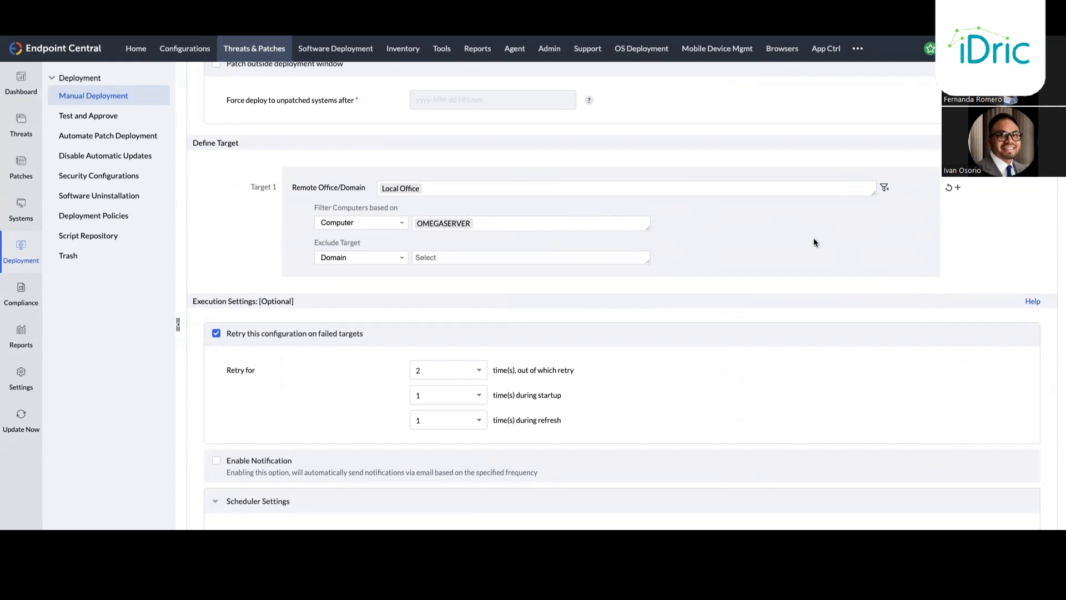
click(884, 188)
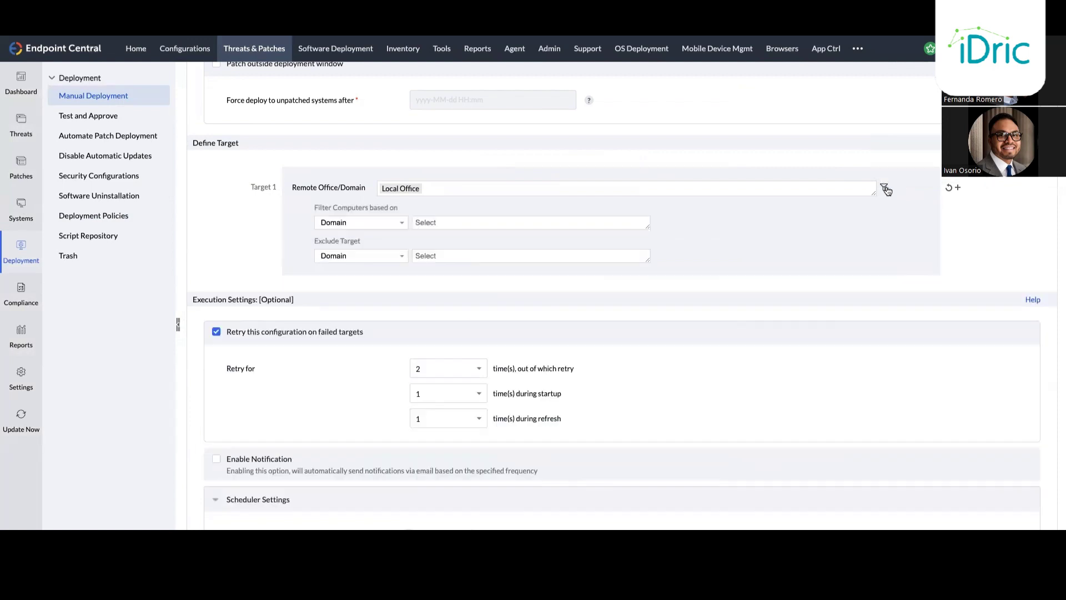
click(364, 224)
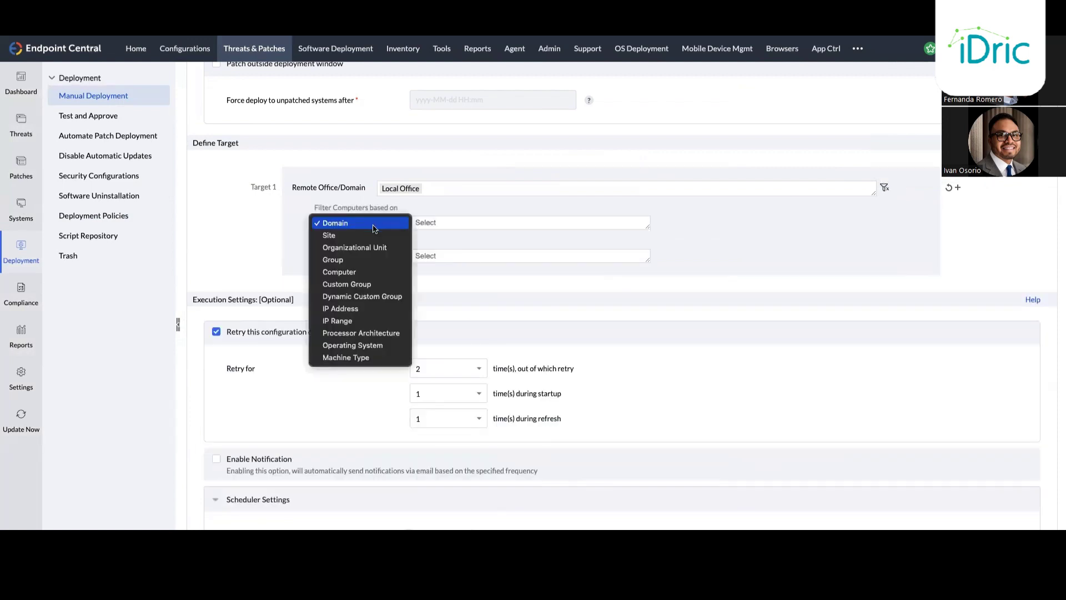
click(353, 272)
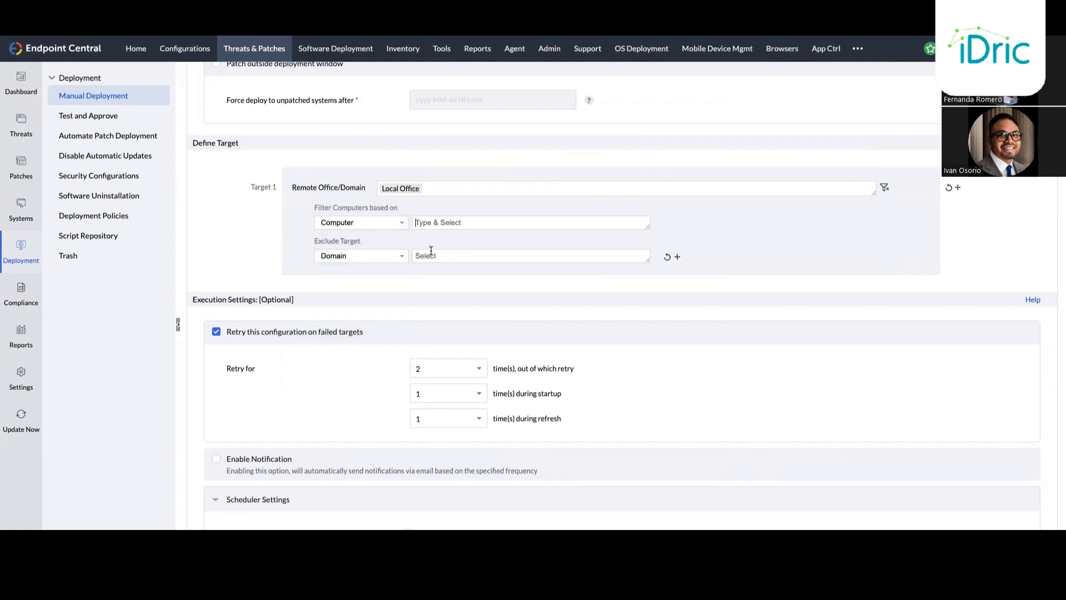
scroll(475, 263, down, 2)
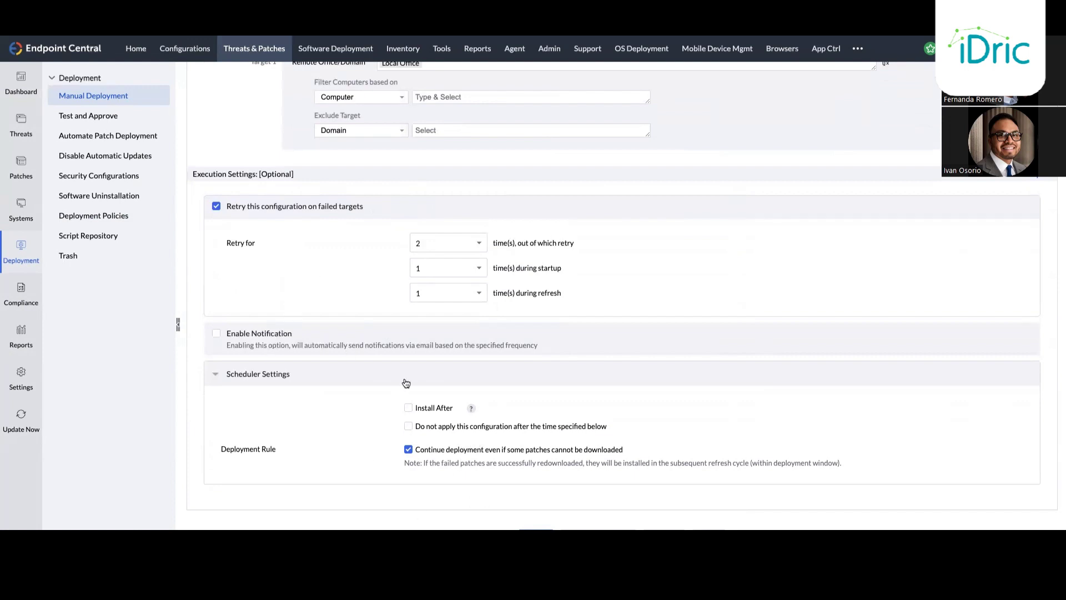
scroll(378, 340, up, 10)
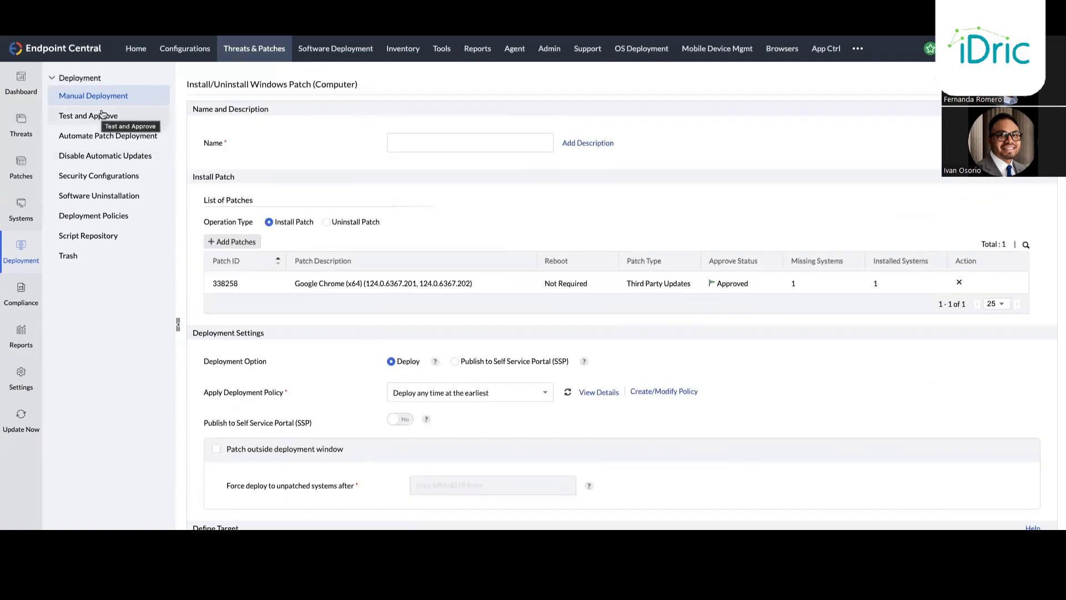
Step: Review the patch approval mode and workflow, and the list of automated patch deployment tasks
click(102, 115)
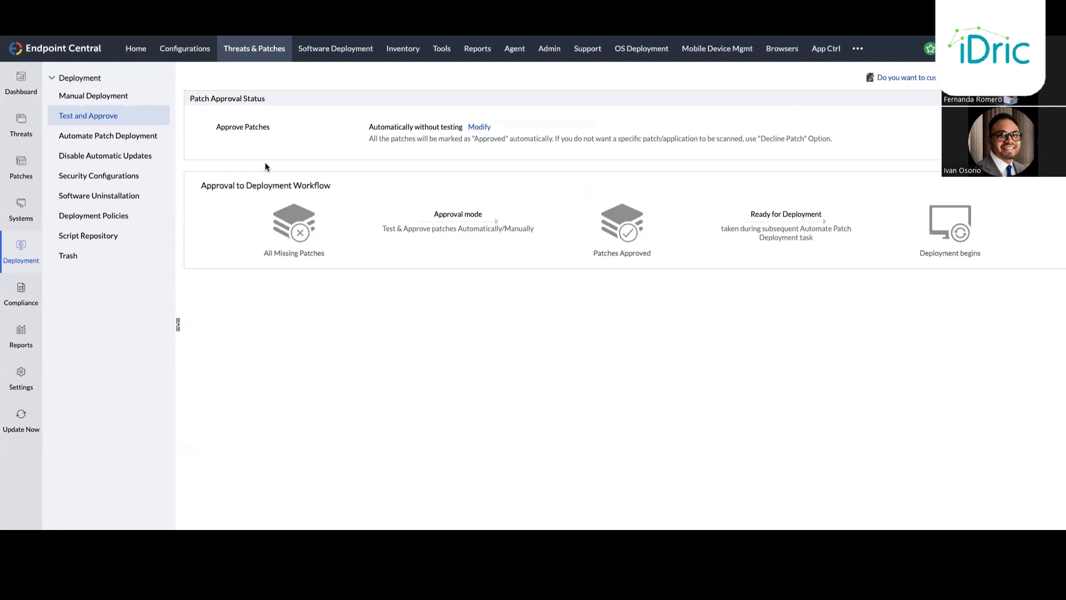
click(111, 137)
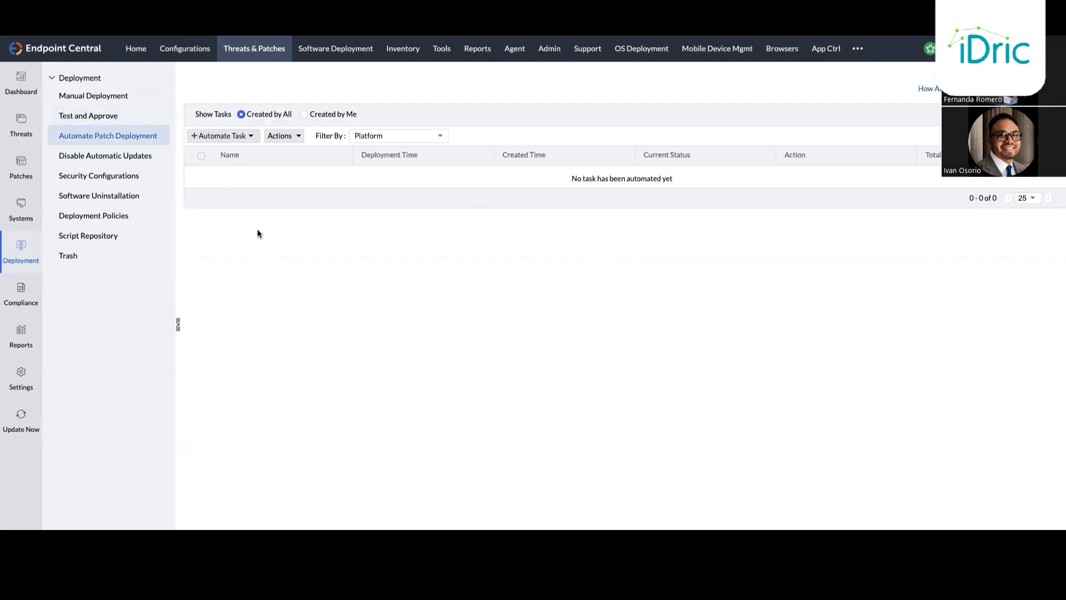
Step: Create a Windows automated patch deployment task covering Microsoft security, non-security, optional updates, service packs, feature packs, rollups and preview rollups
click(246, 136)
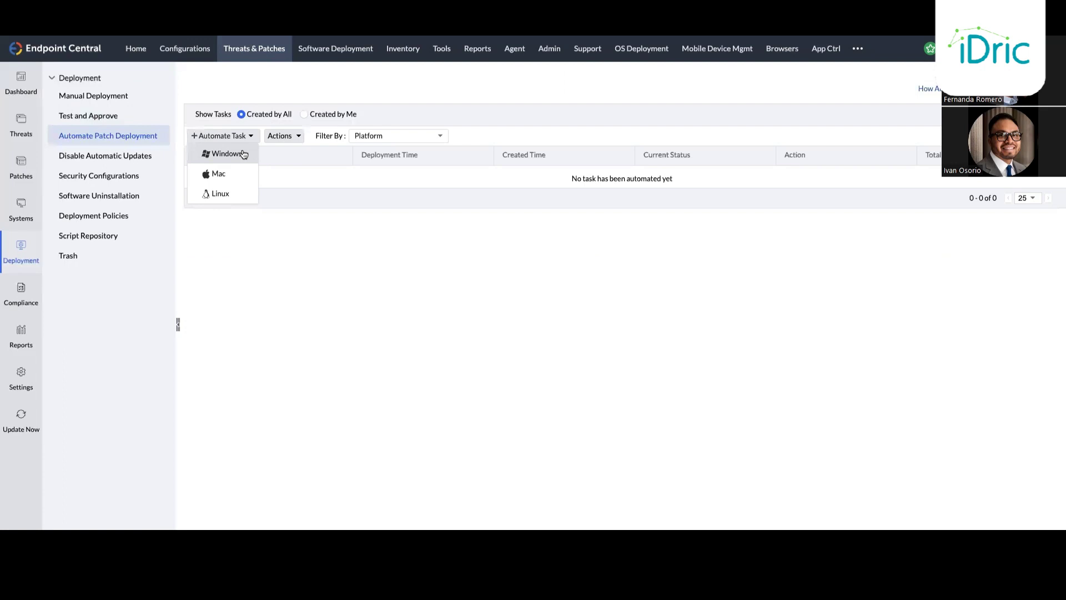
click(244, 154)
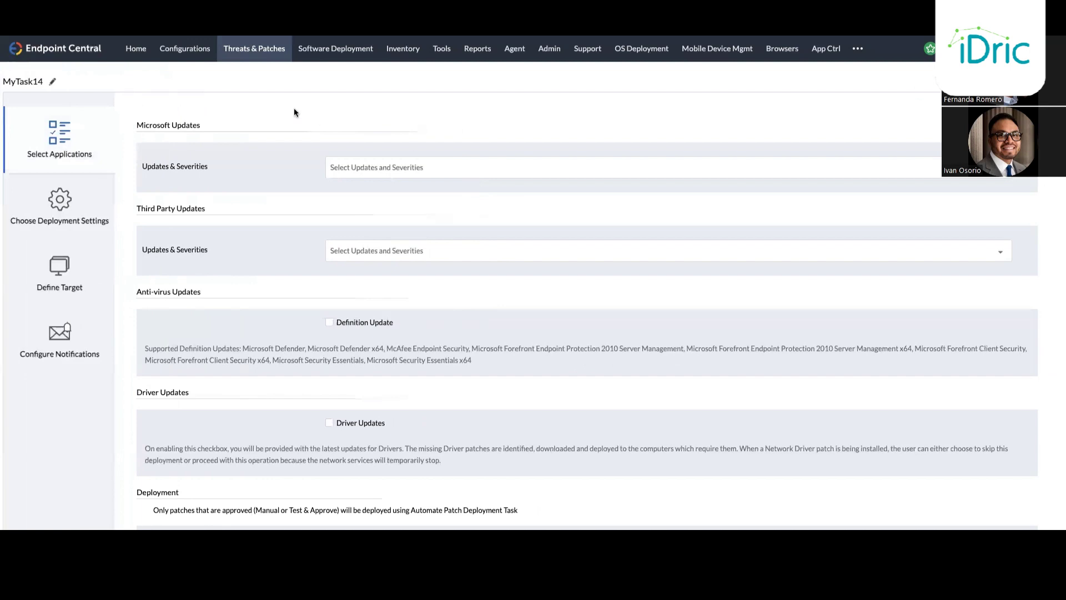
click(411, 166)
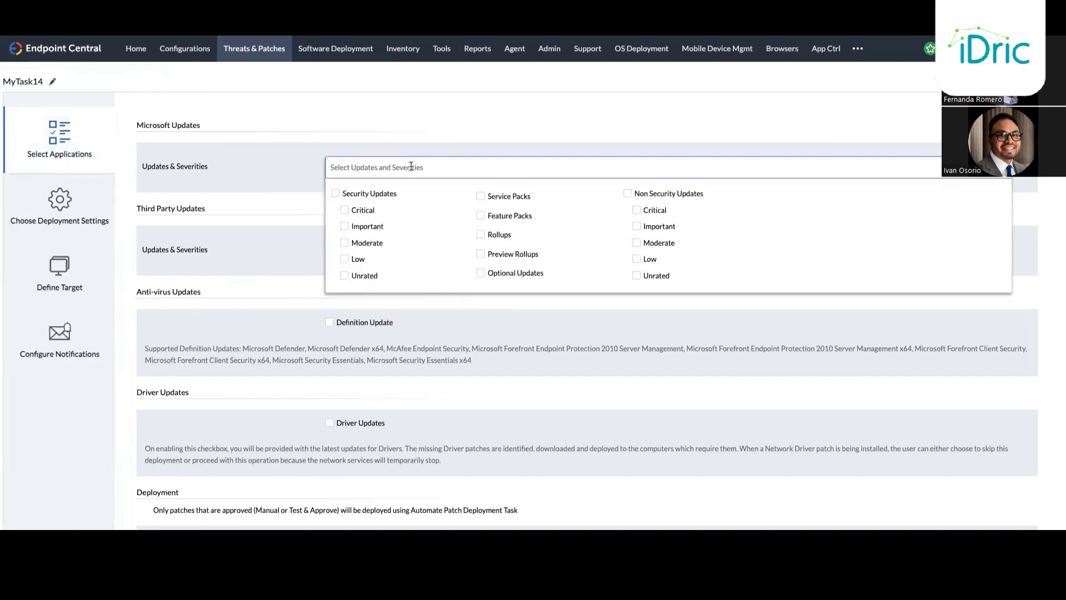
click(336, 193)
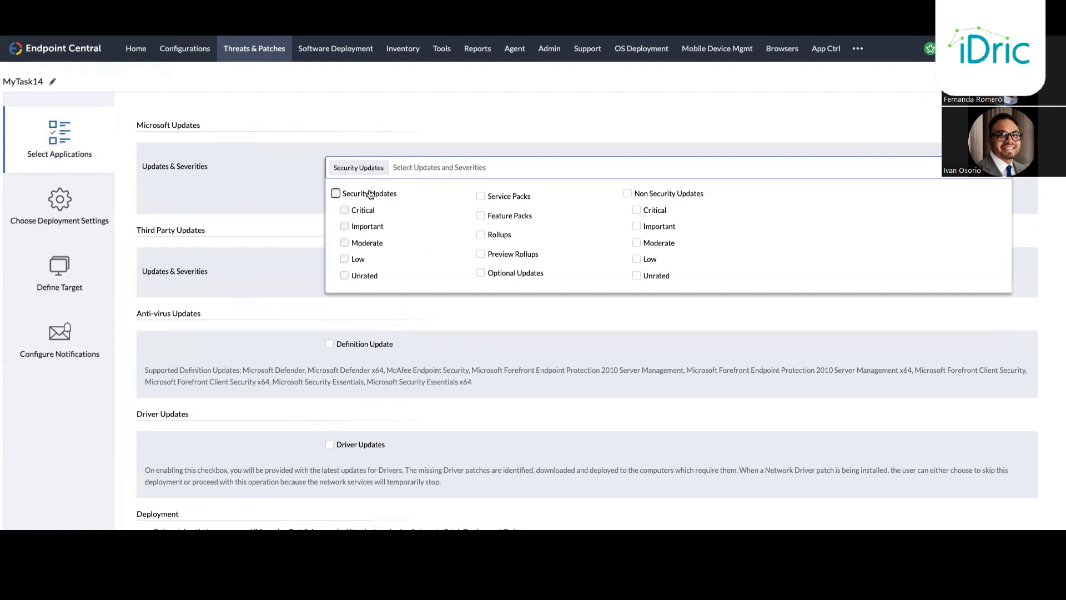
click(480, 196)
click(628, 194)
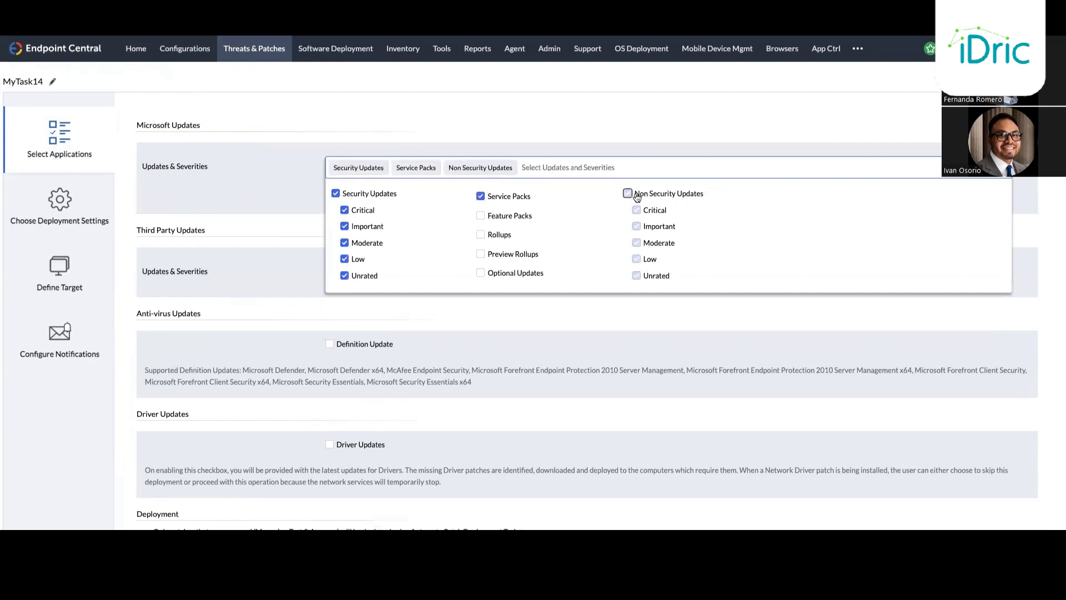
click(480, 216)
click(481, 234)
click(481, 254)
click(481, 273)
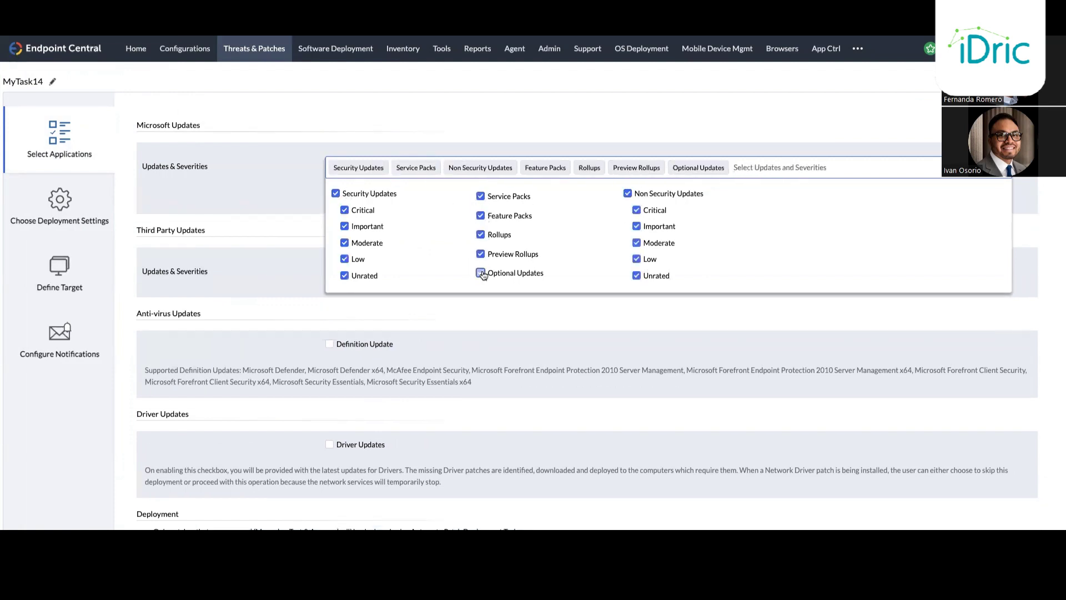
click(486, 133)
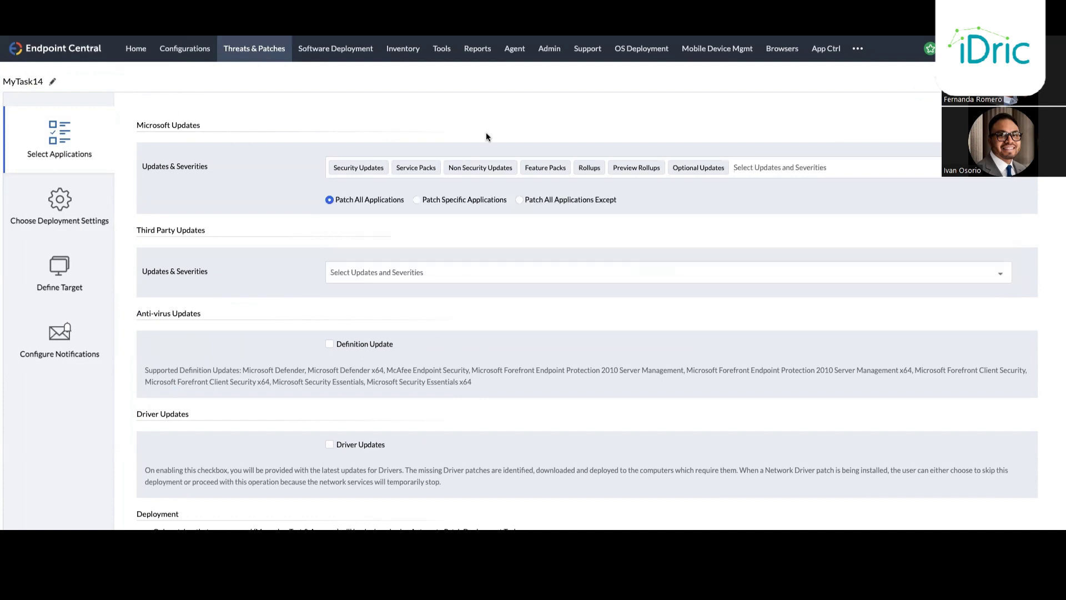
click(877, 162)
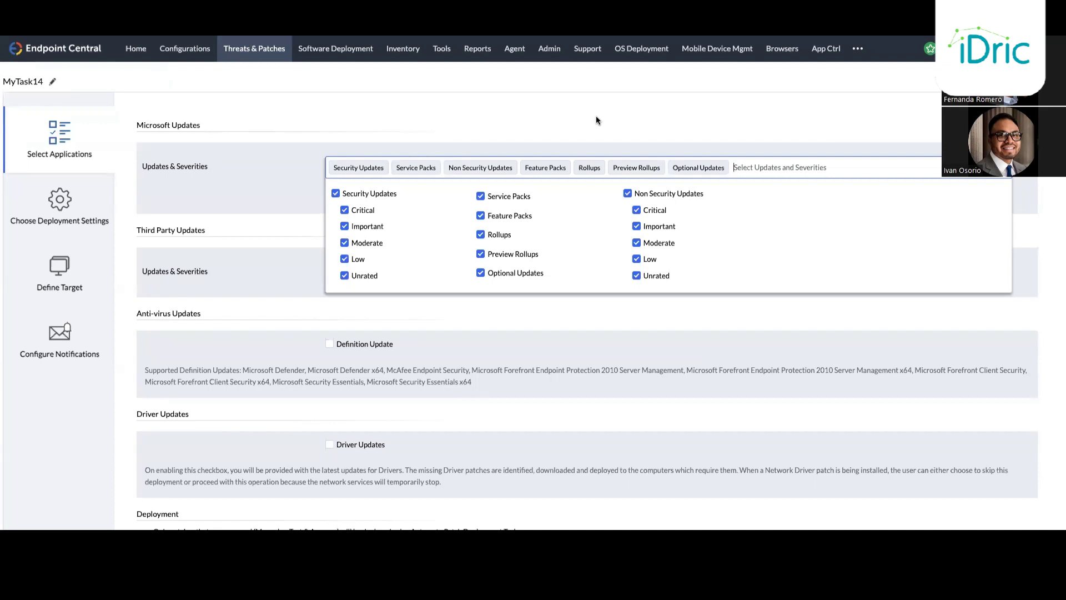
click(268, 107)
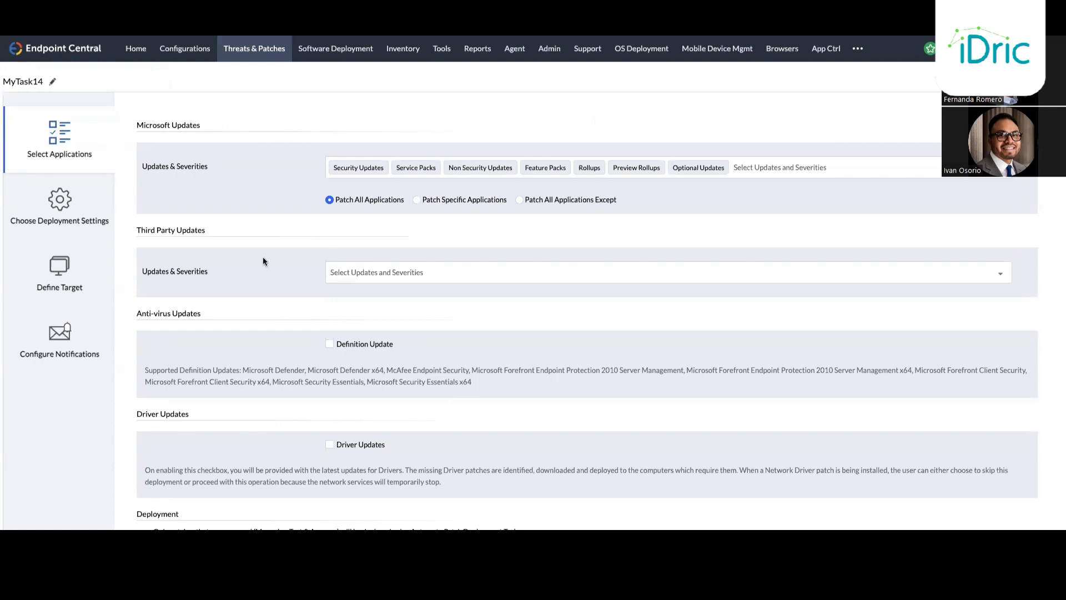
Step: Include third-party updates of all severities in the task, and review the supported anti-virus definition updates
click(407, 272)
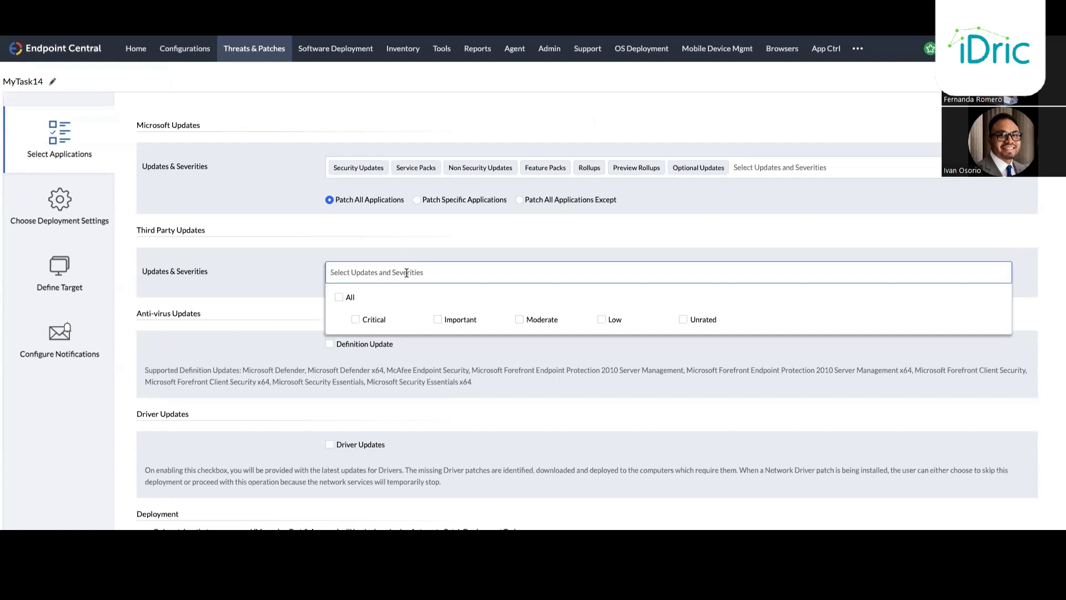
click(340, 297)
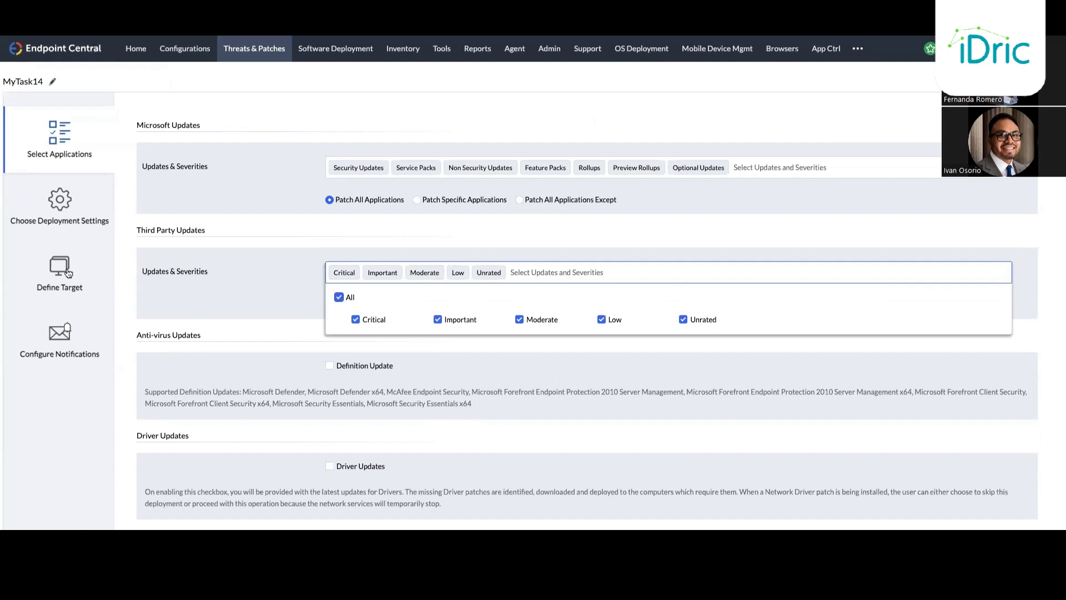
scroll(152, 315, down, 2)
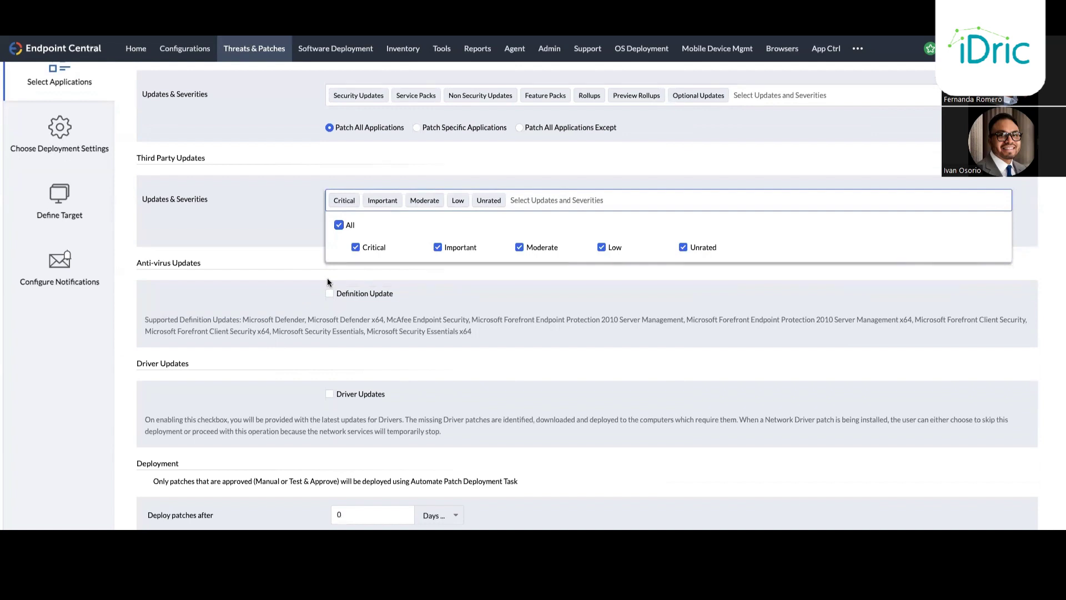
drag(284, 320, 484, 328)
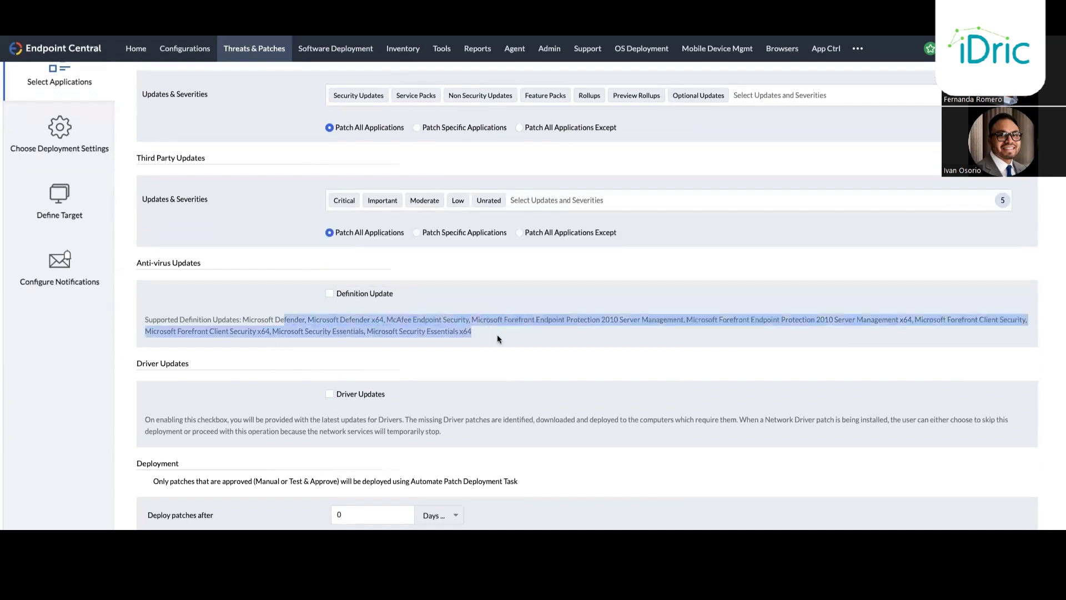
click(498, 337)
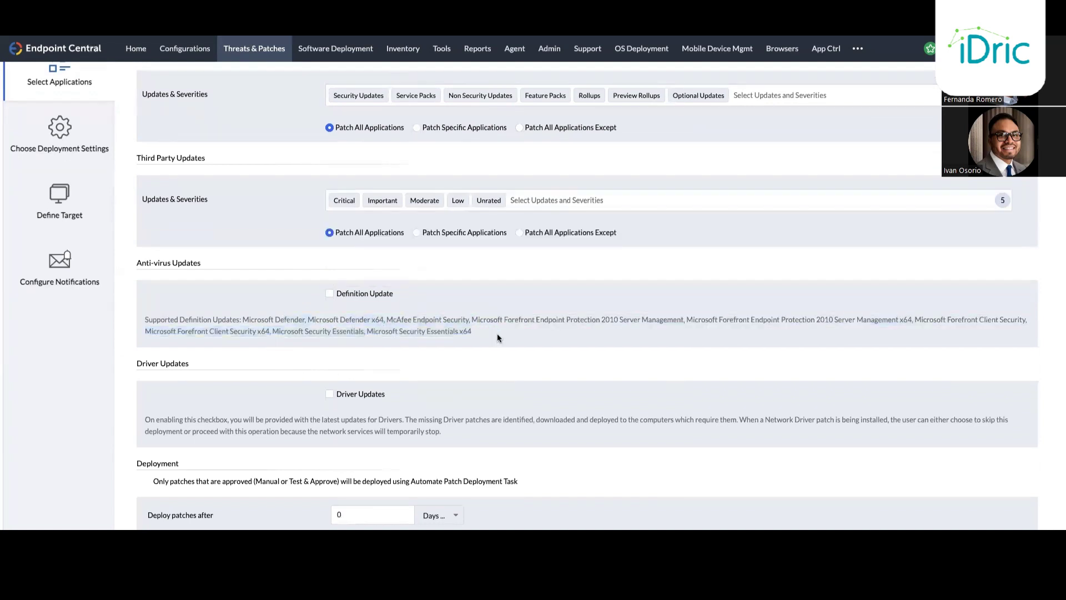
Step: Try the Driver Updates option for the task and clear it again
scroll(418, 355, down, 1)
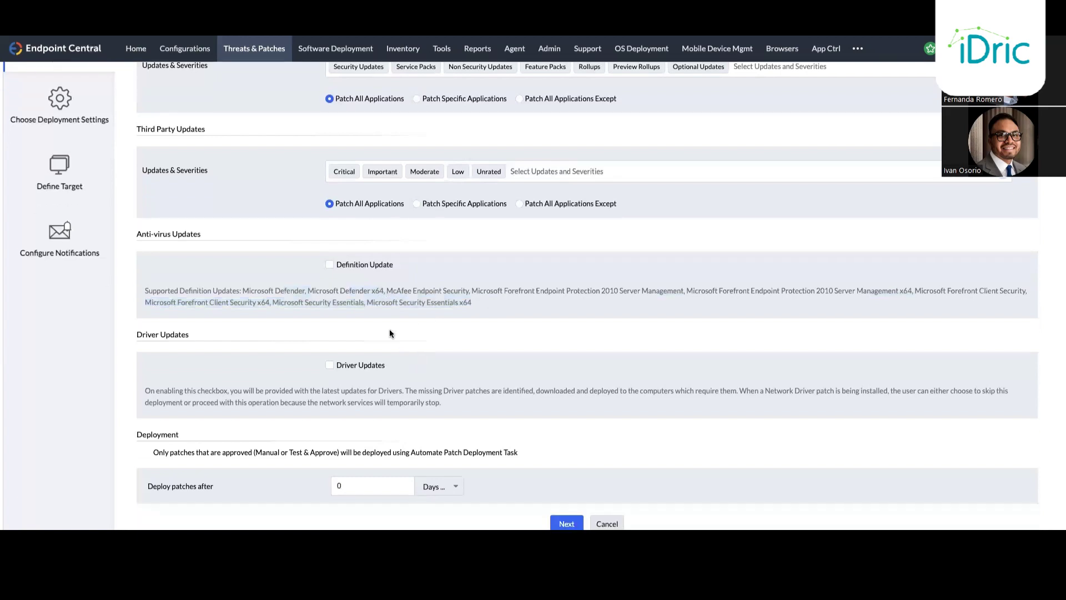
click(334, 365)
scroll(376, 370, up, 3)
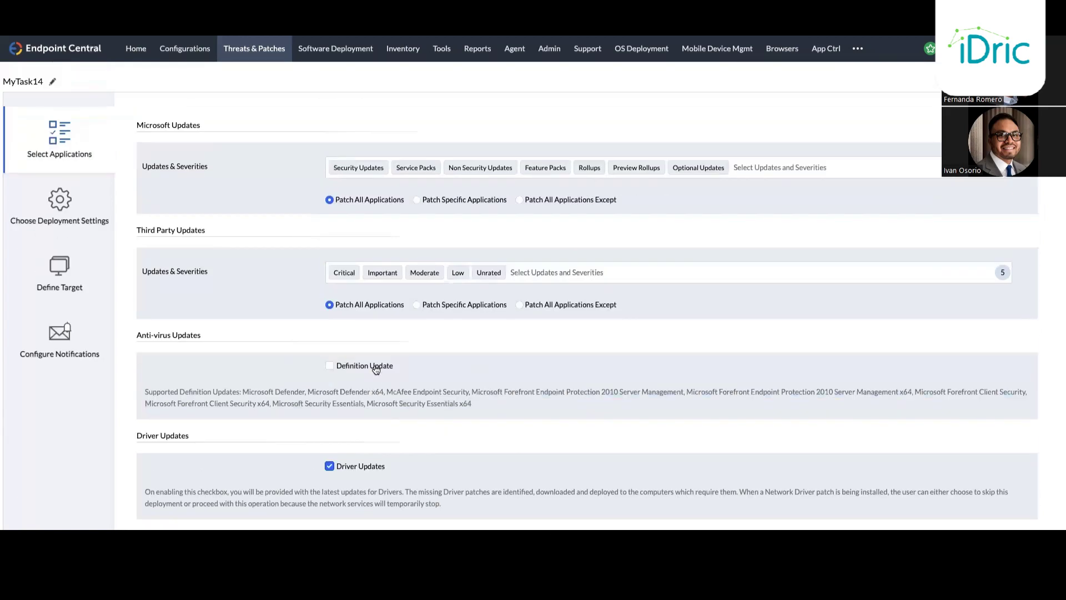
scroll(377, 381, down, 3)
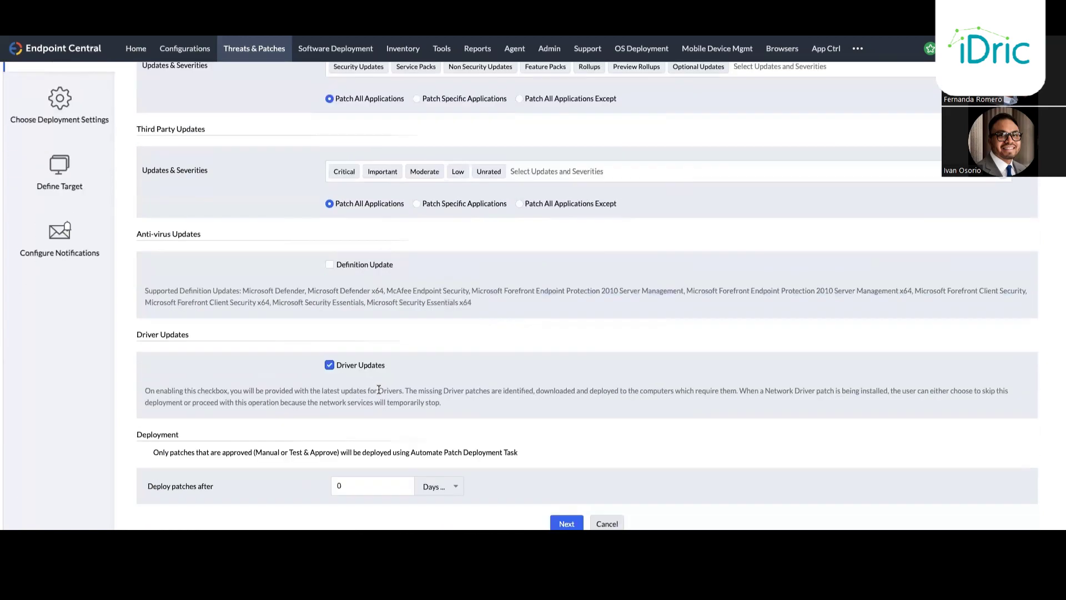
click(331, 366)
scroll(331, 369, down, 3)
scroll(57, 252, up, 3)
Step: Set Local Office as the task's deployment target, and review the criteria available for filtering computers
click(57, 252)
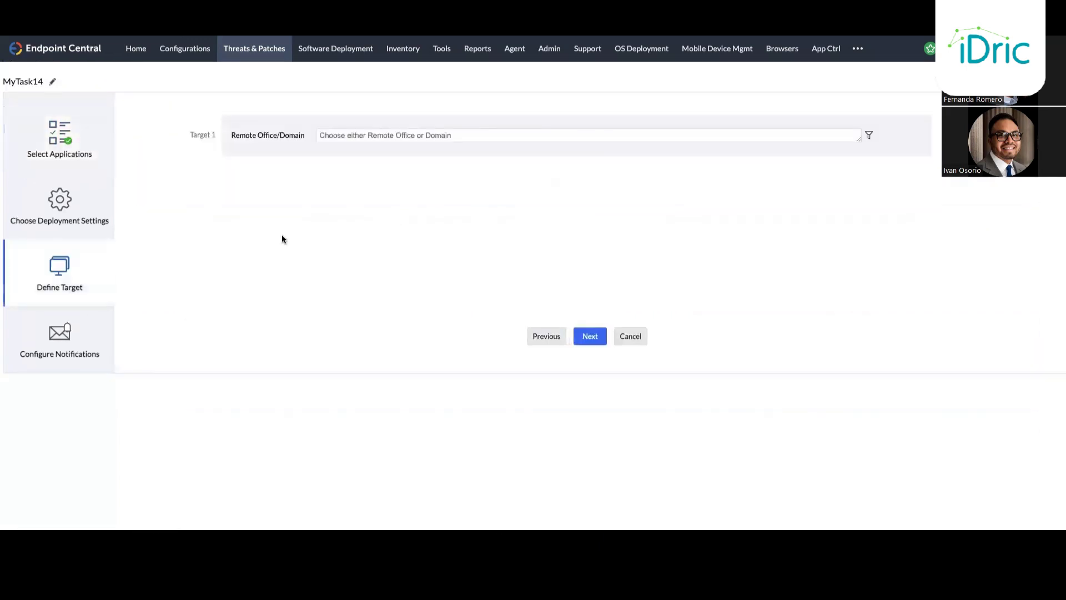
click(636, 131)
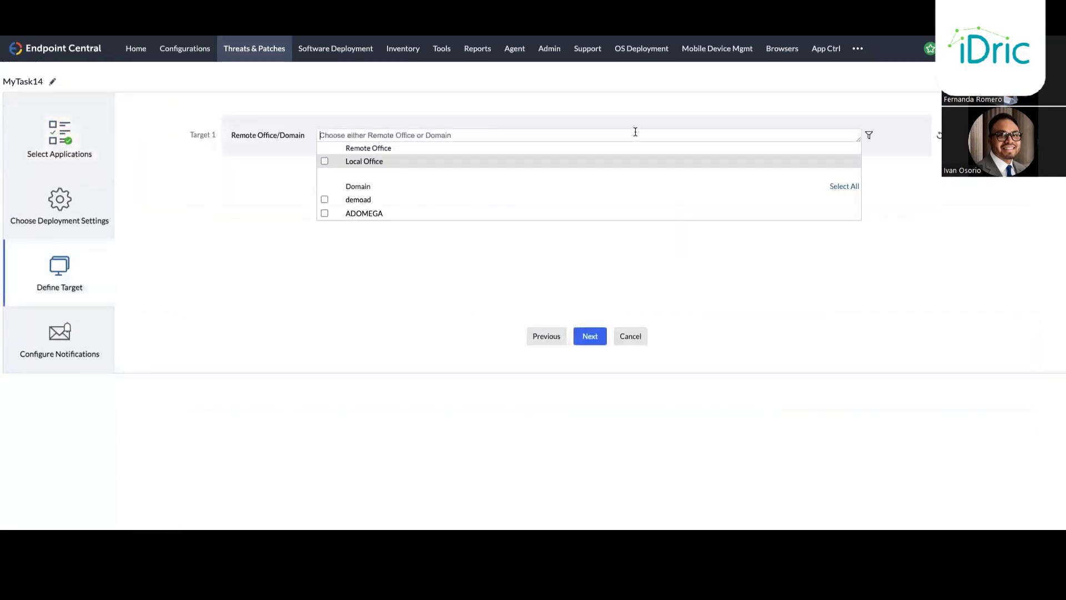
click(324, 162)
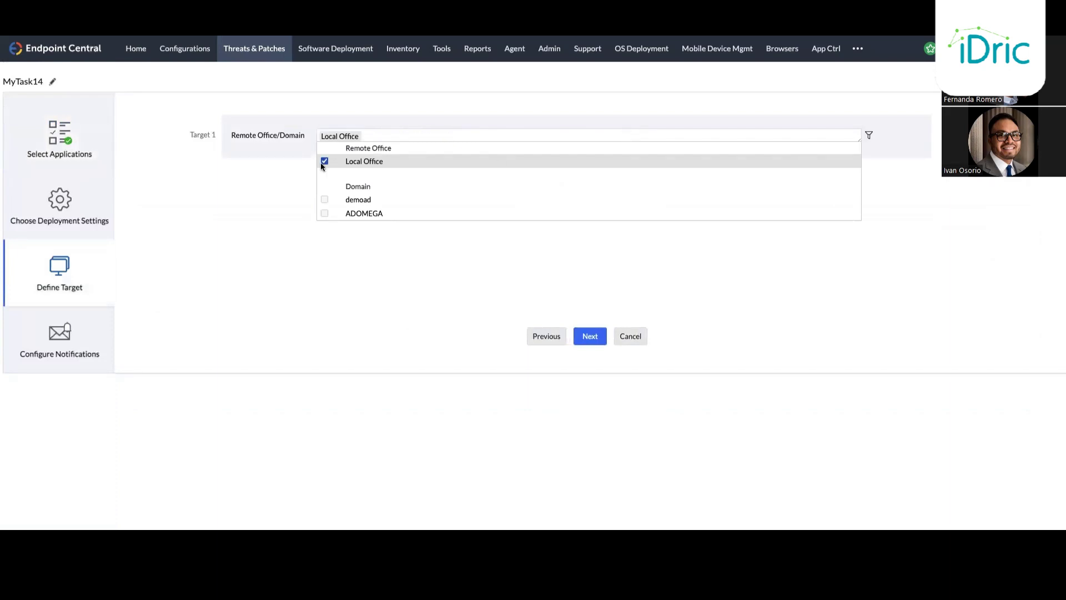
click(869, 135)
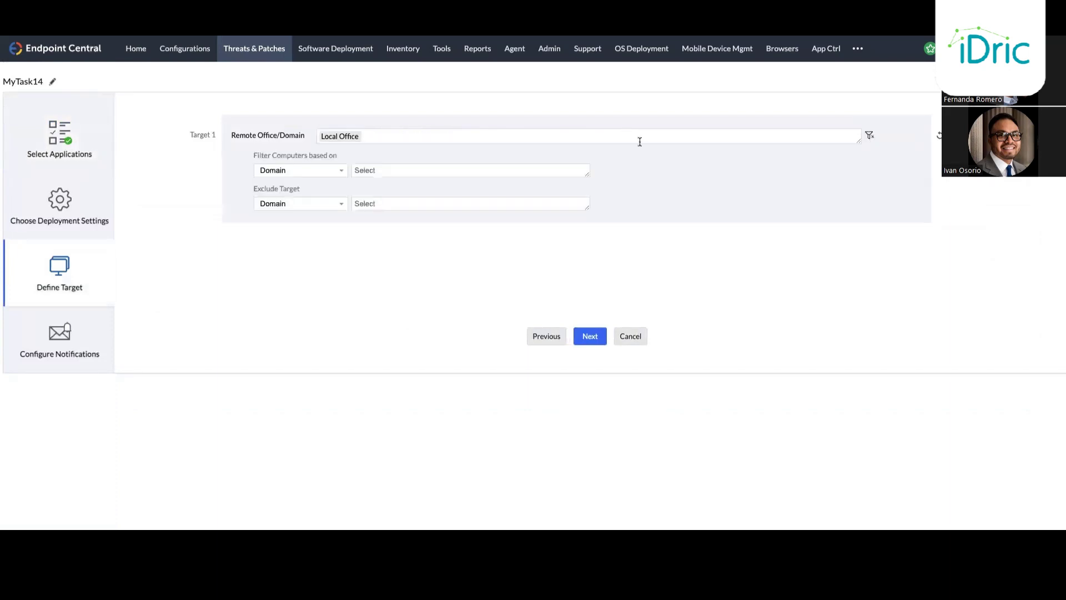
click(430, 136)
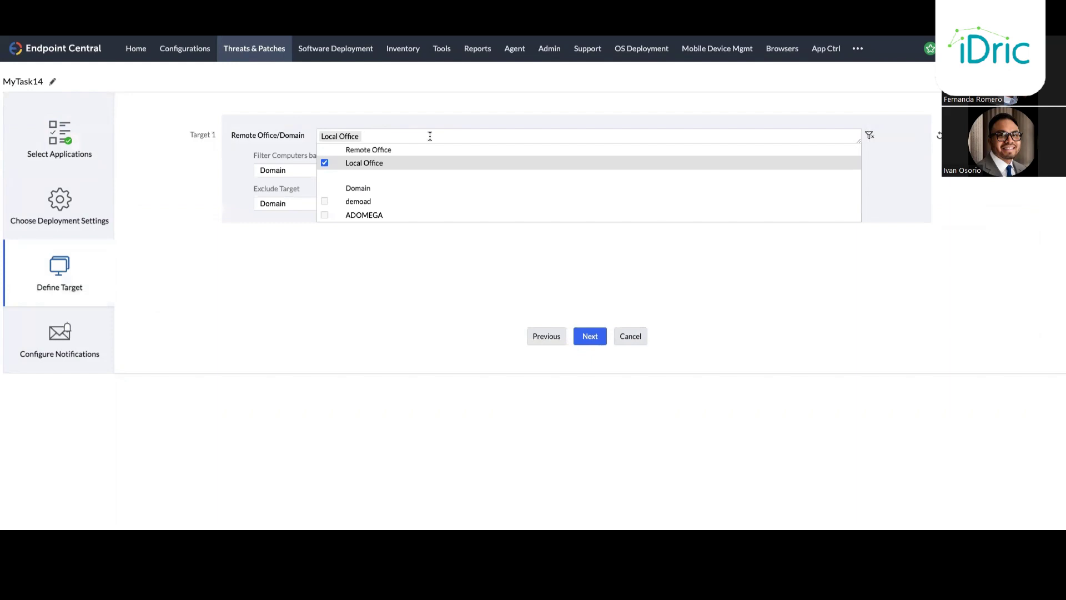
click(338, 282)
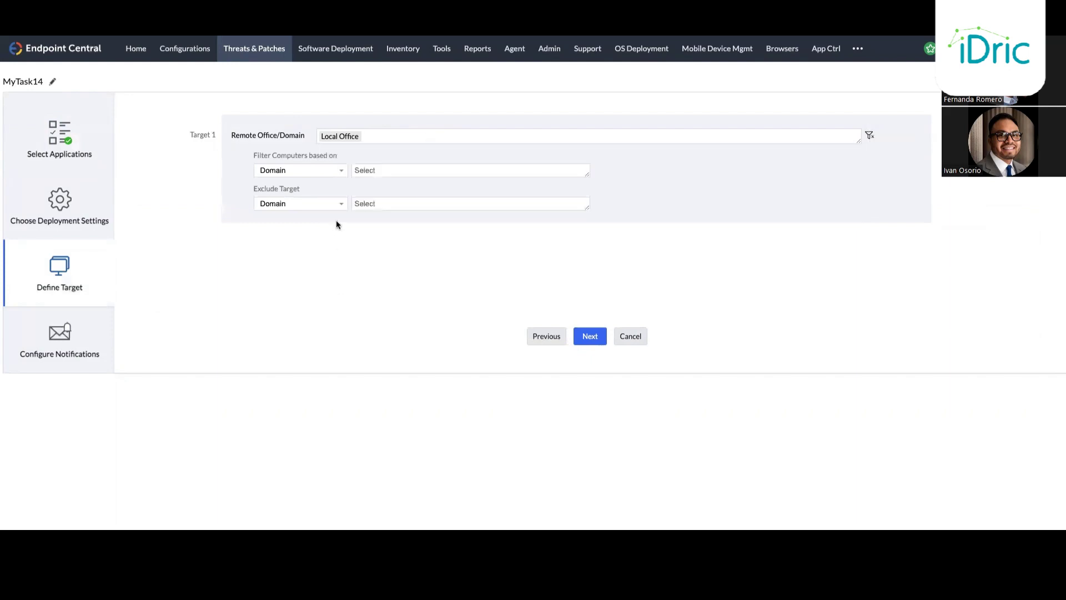
click(329, 174)
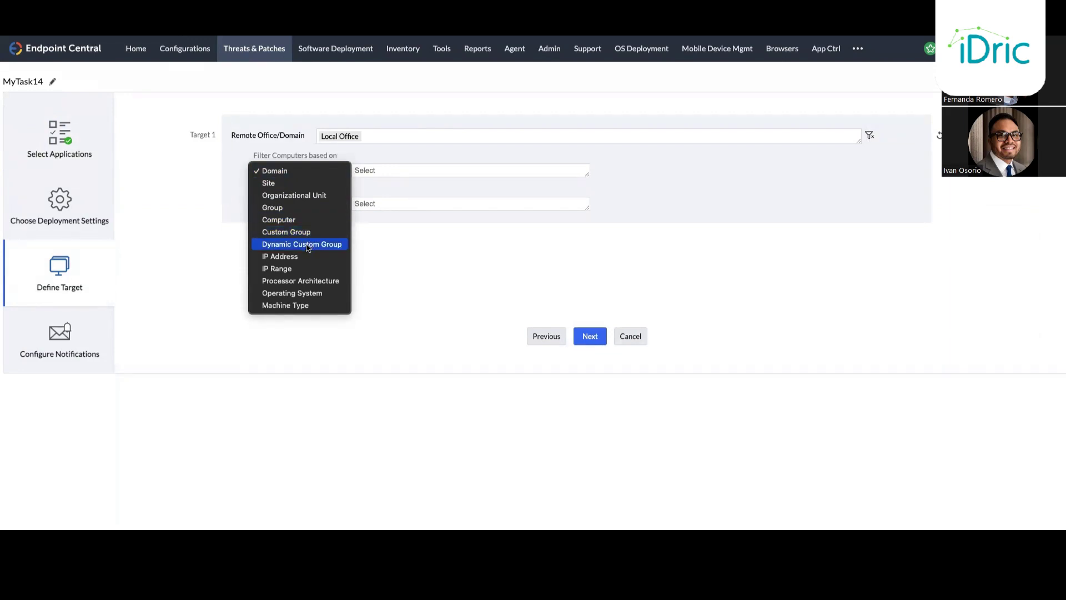
click(161, 224)
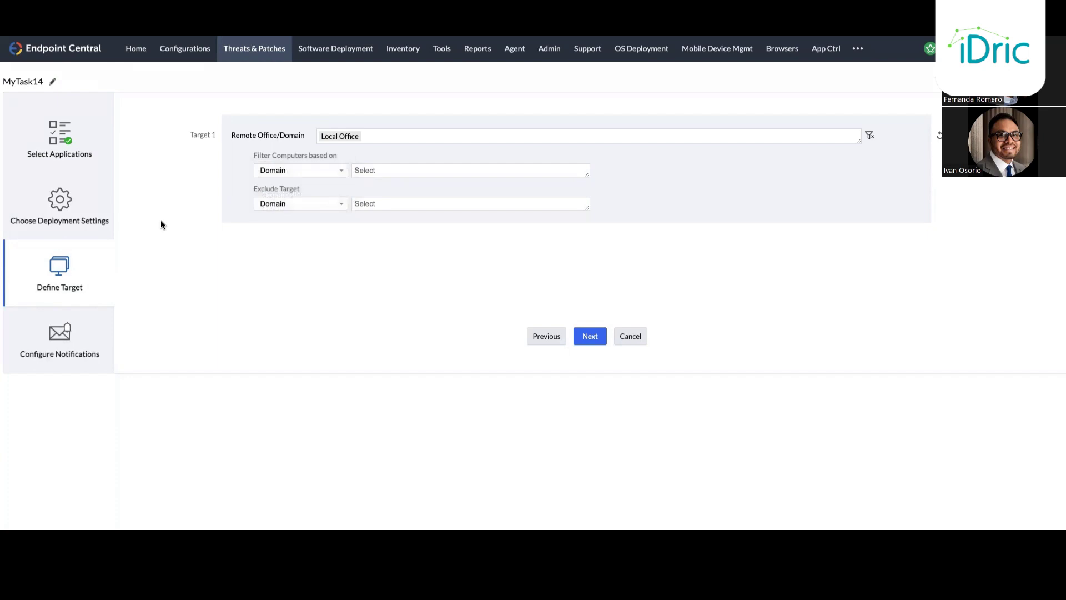
Step: Enable download/deployment failure notifications for the task, and review the email and mobile app recipient options
click(70, 345)
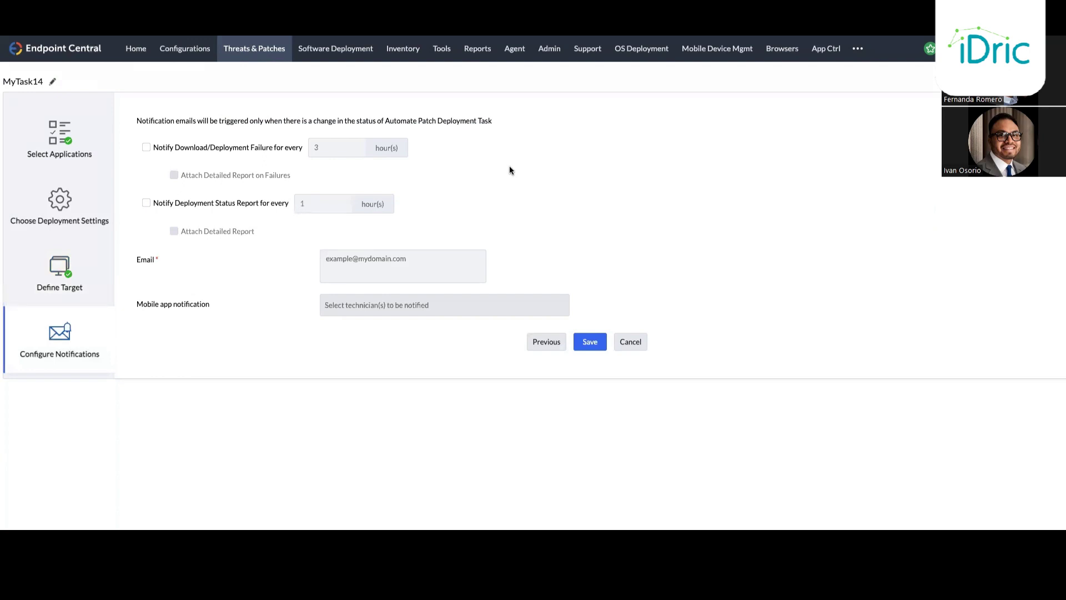
click(214, 147)
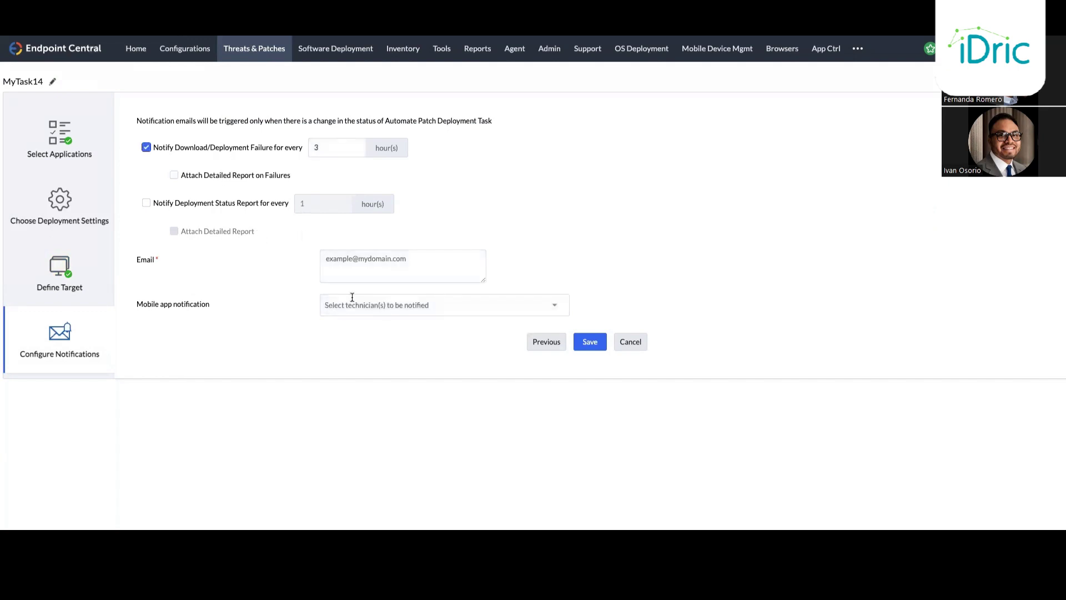
click(383, 270)
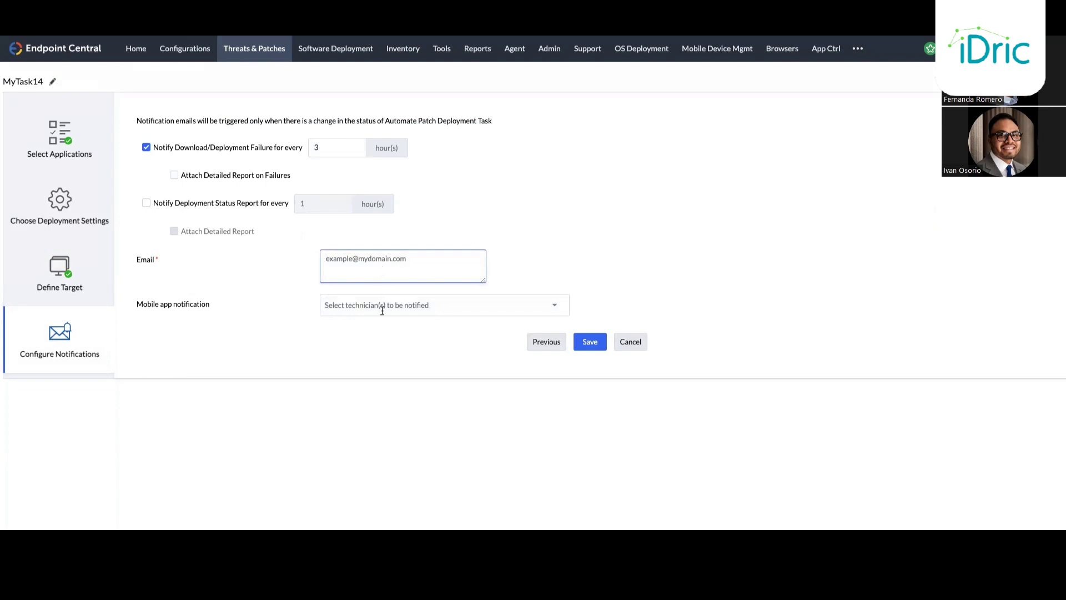
click(381, 306)
click(368, 268)
click(368, 300)
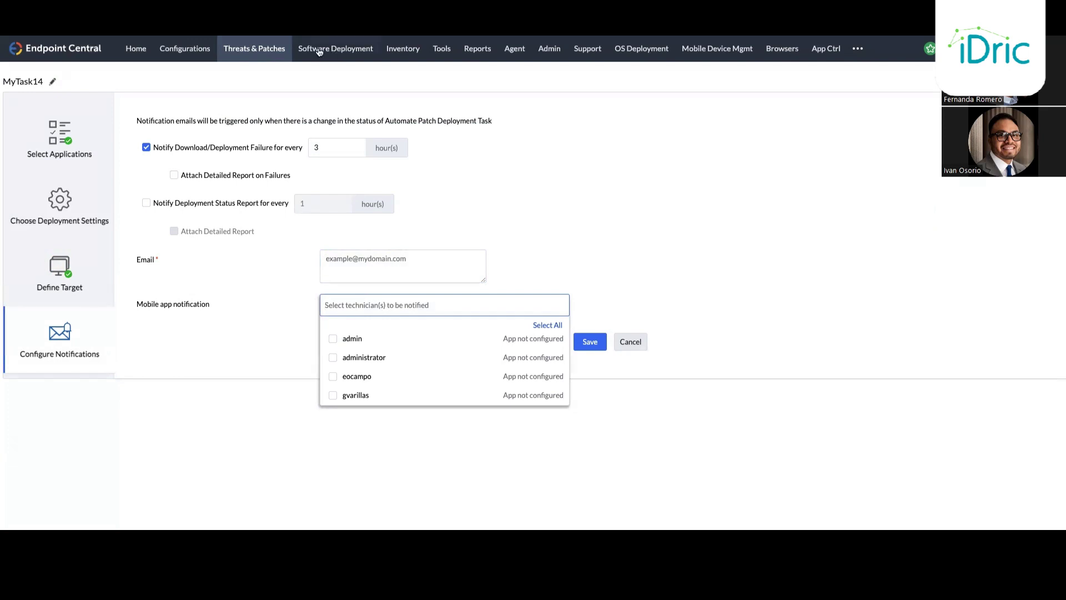
Step: Leave the unsaved task for the vulnerability dashboard, and review the managed systems, including the Windows 10 and legacy EOL lists
click(238, 51)
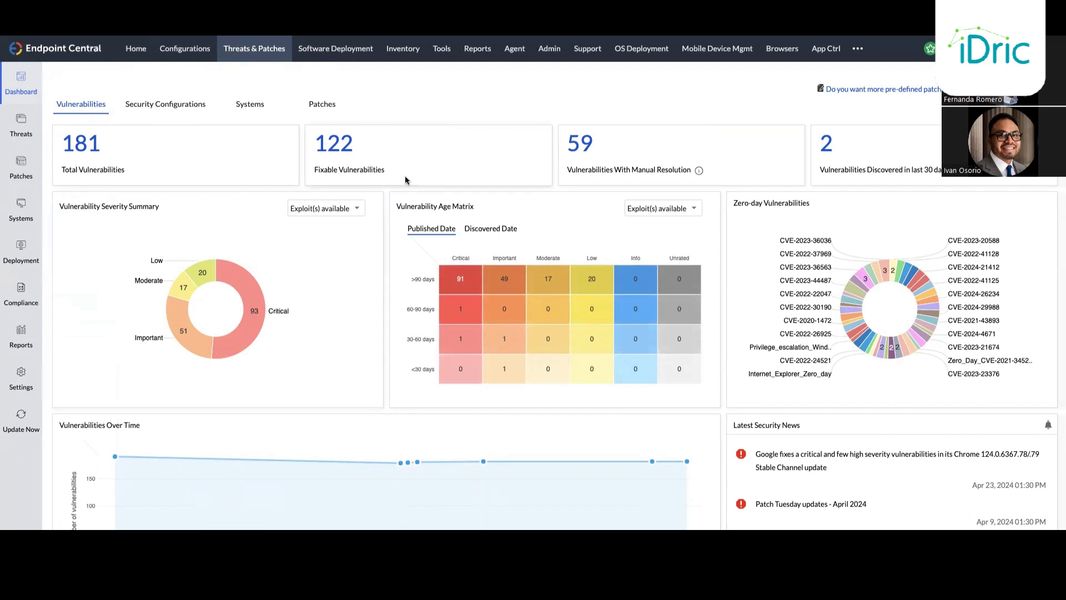
click(28, 204)
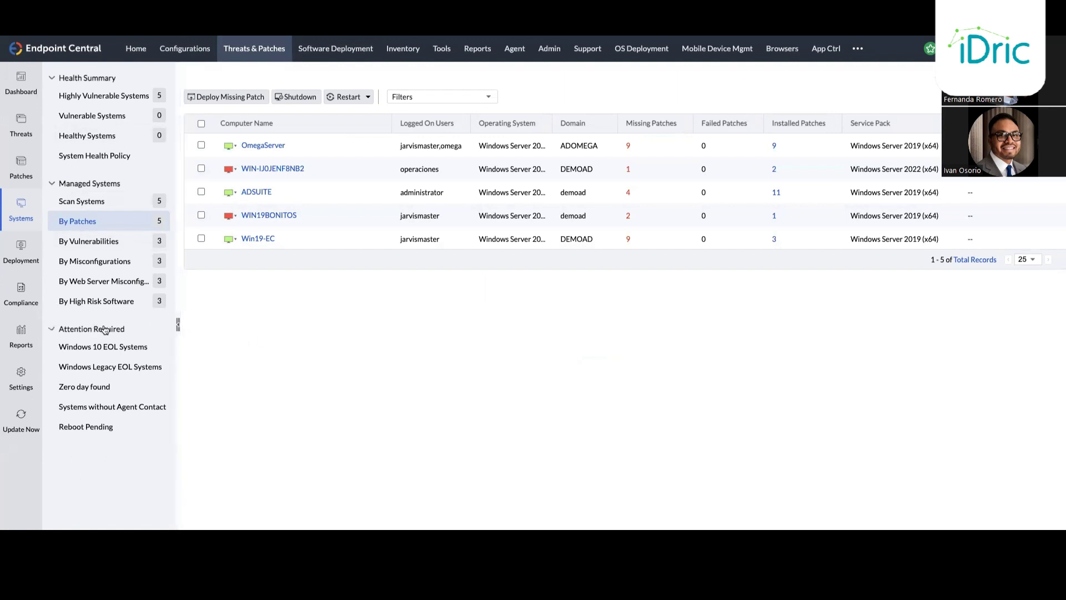
click(107, 349)
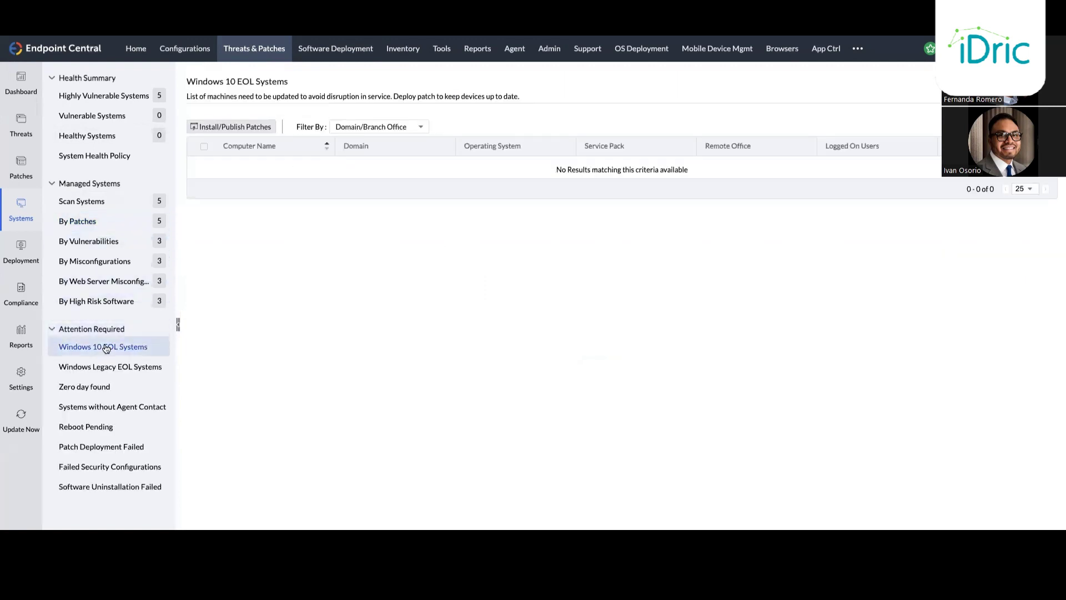
click(108, 373)
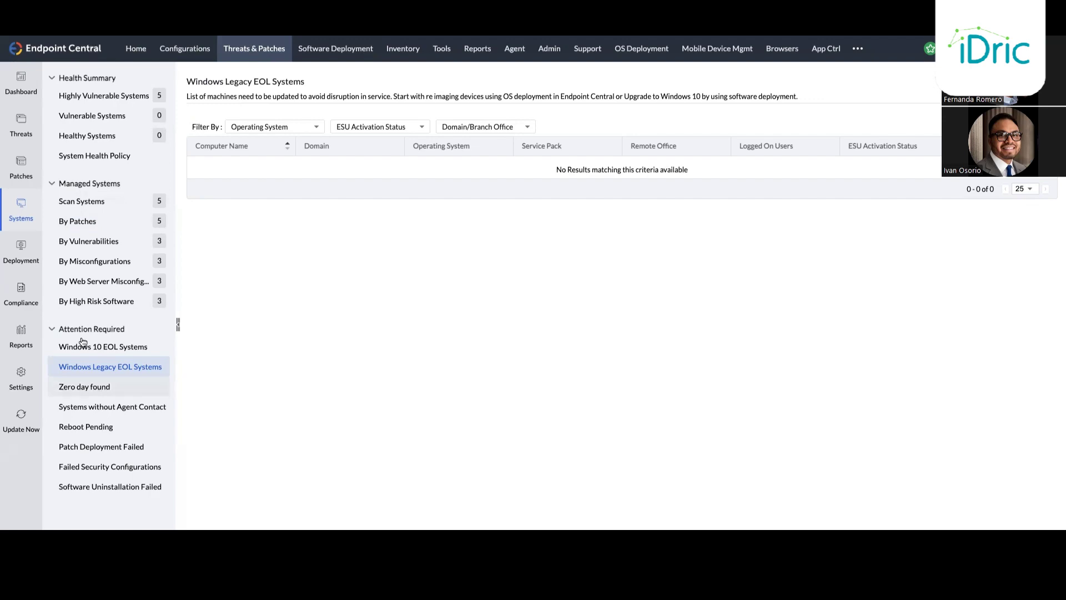
Step: Review the network's missing patches and the list of supported patches
click(22, 167)
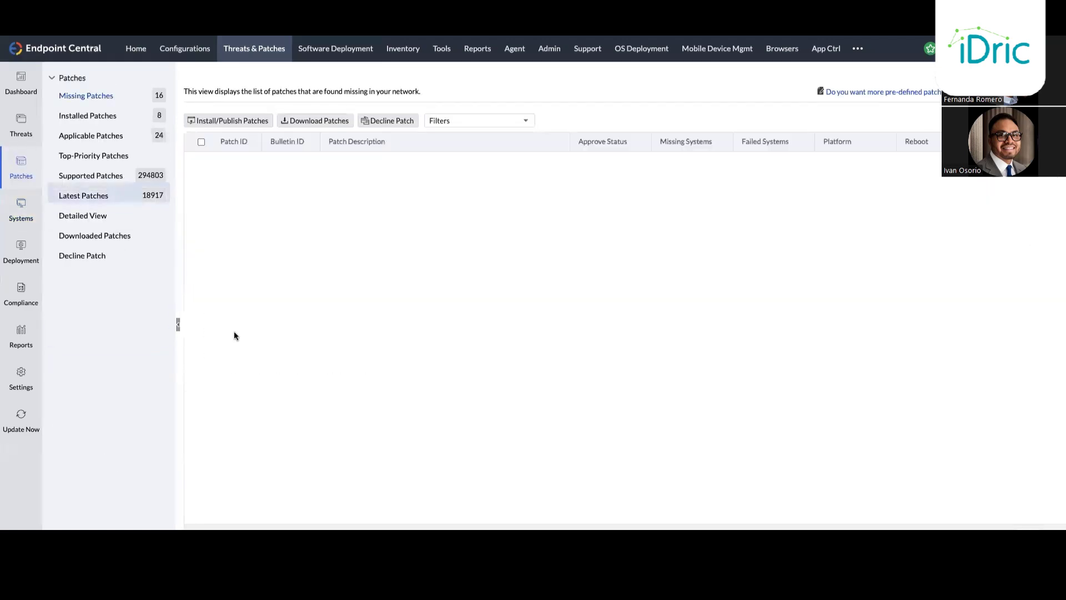
click(118, 176)
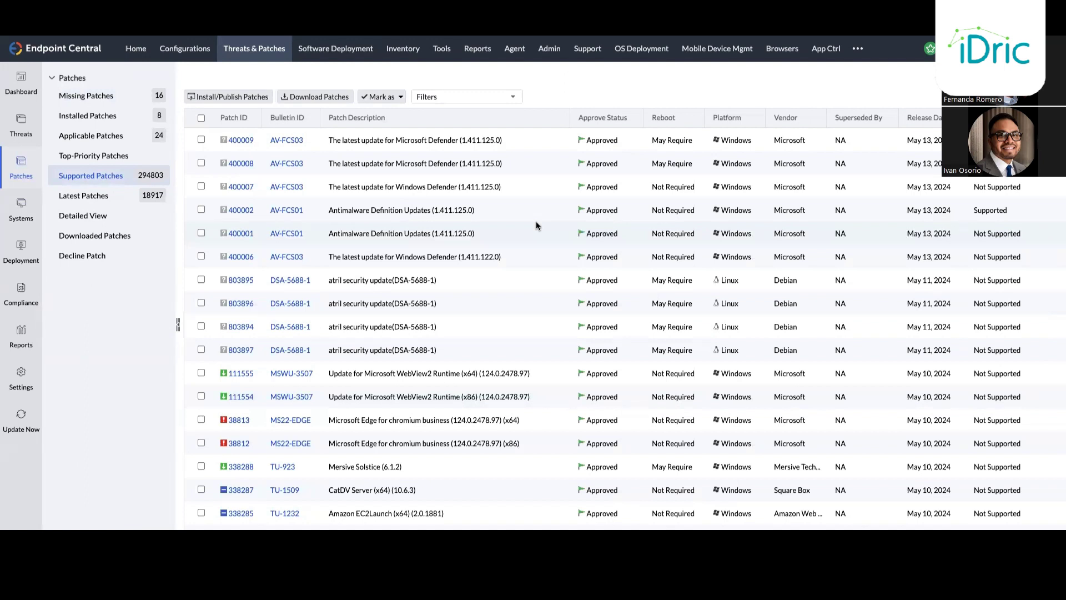
Step: Review the list of supported patches and the groups with declined patches
scroll(481, 221, down, 3)
scroll(481, 218, down, 1)
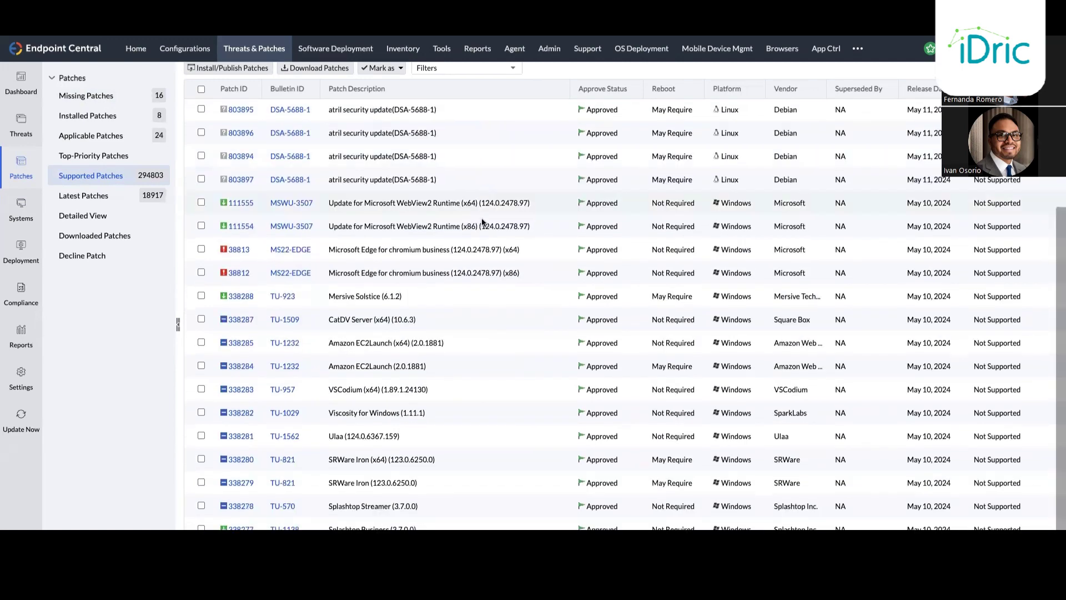
scroll(452, 215, up, 3)
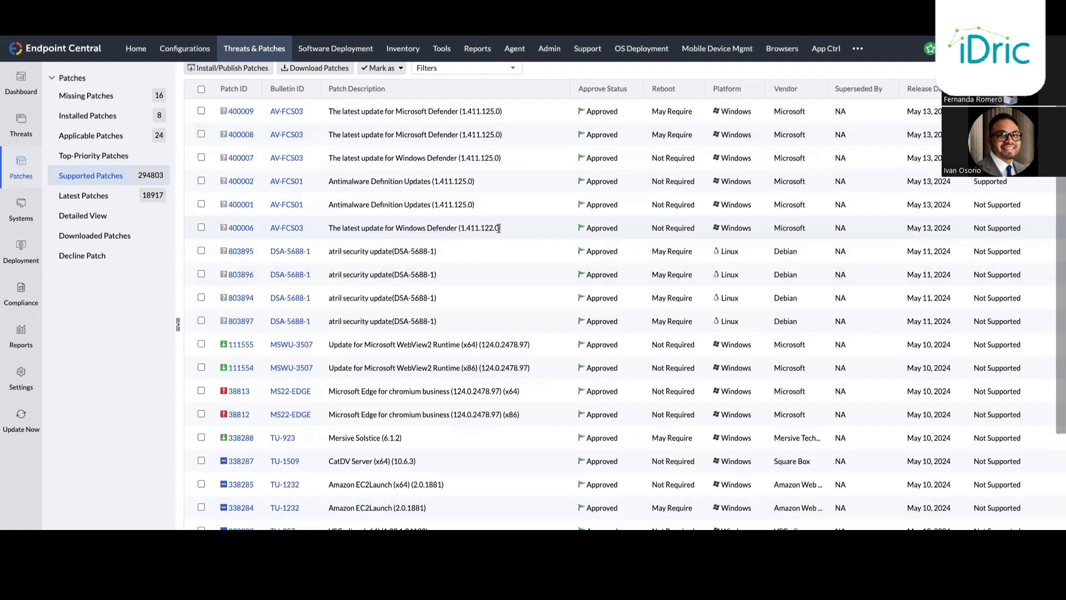
click(84, 255)
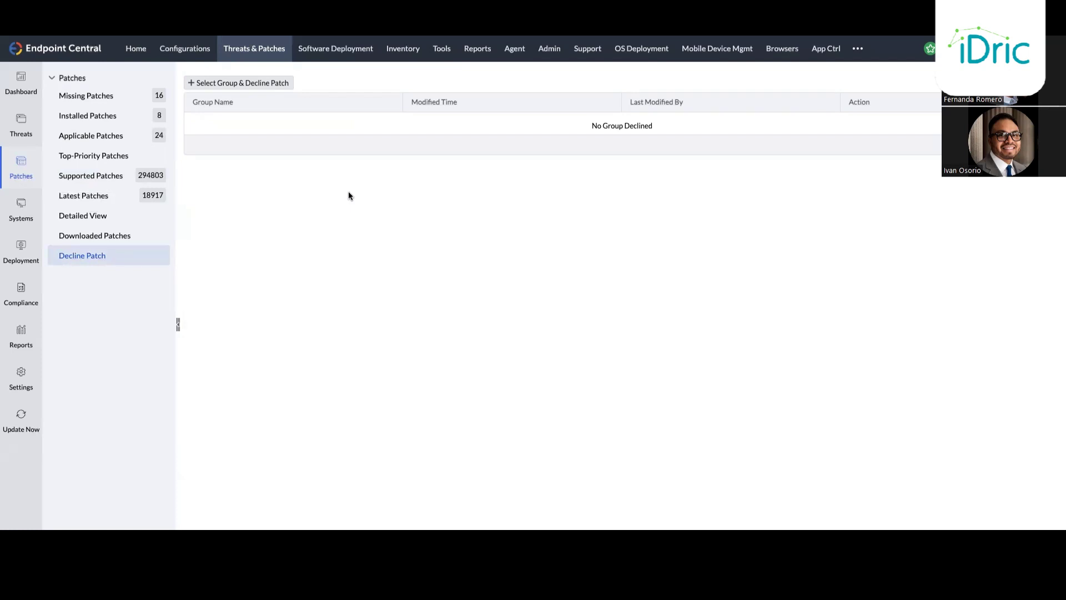
Step: Review the Windows compliance policies that can be selected for a new policy group
click(25, 251)
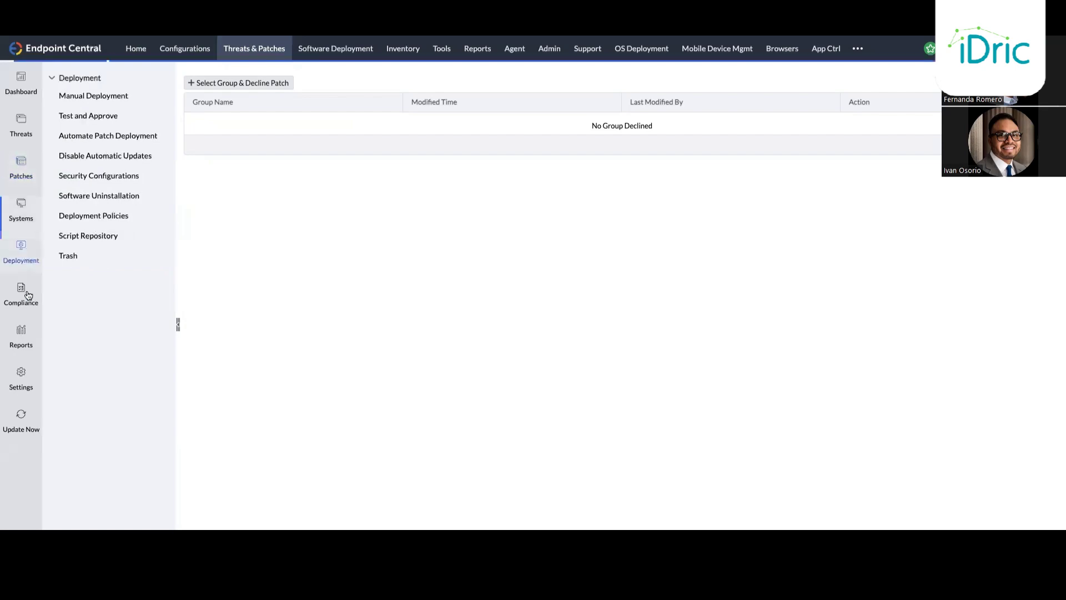
click(27, 294)
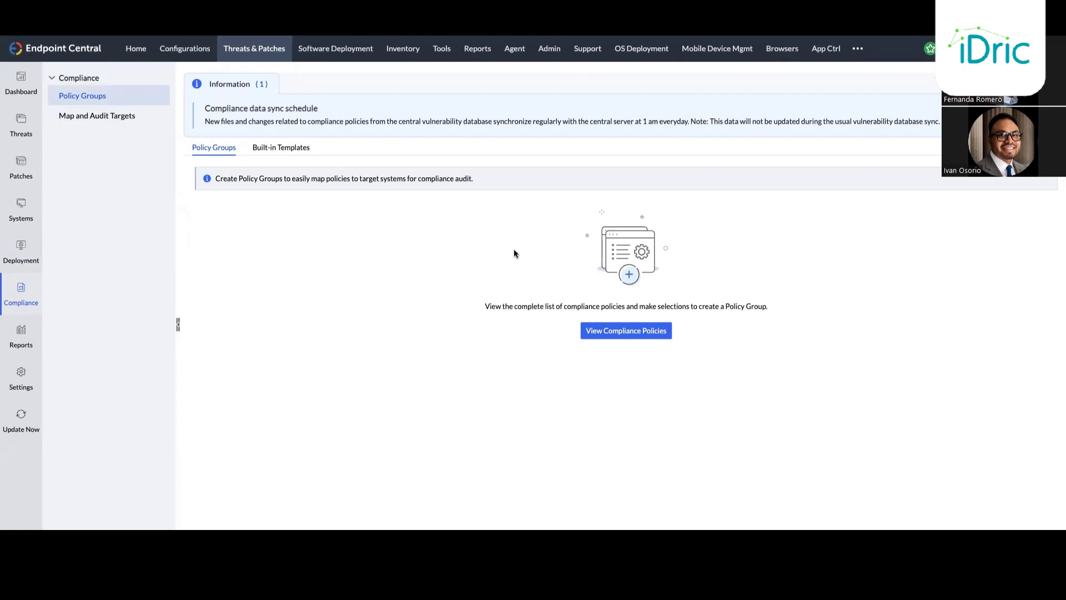
click(618, 331)
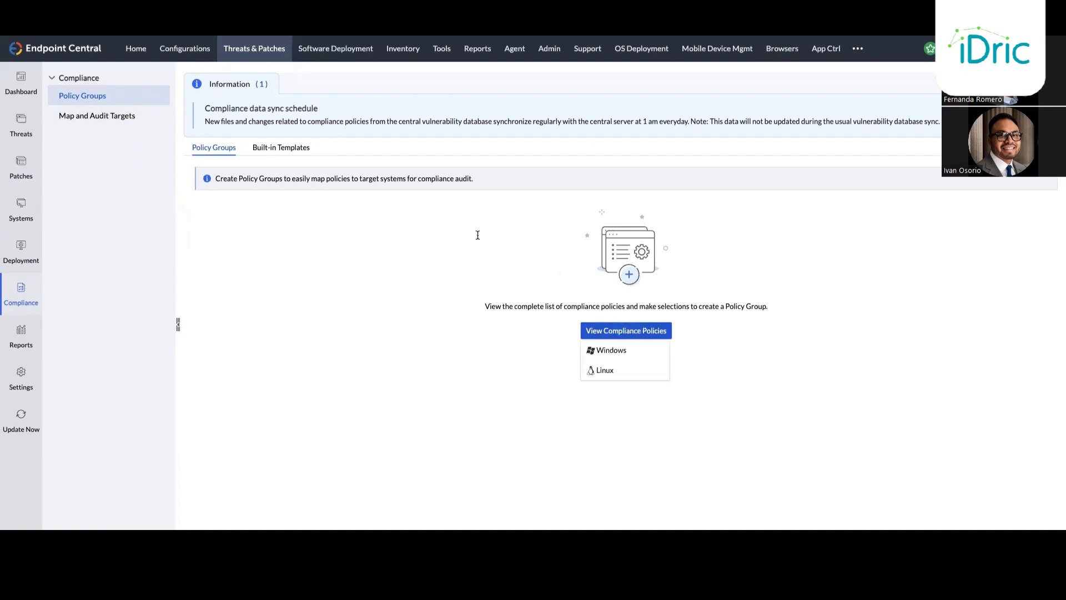
click(607, 348)
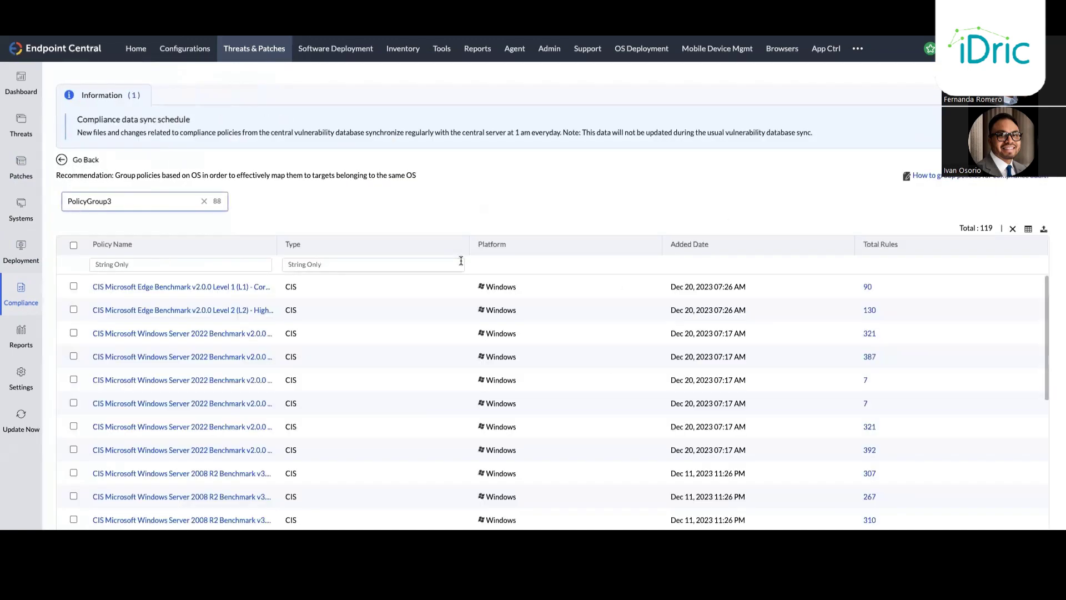
scroll(384, 259, down, 3)
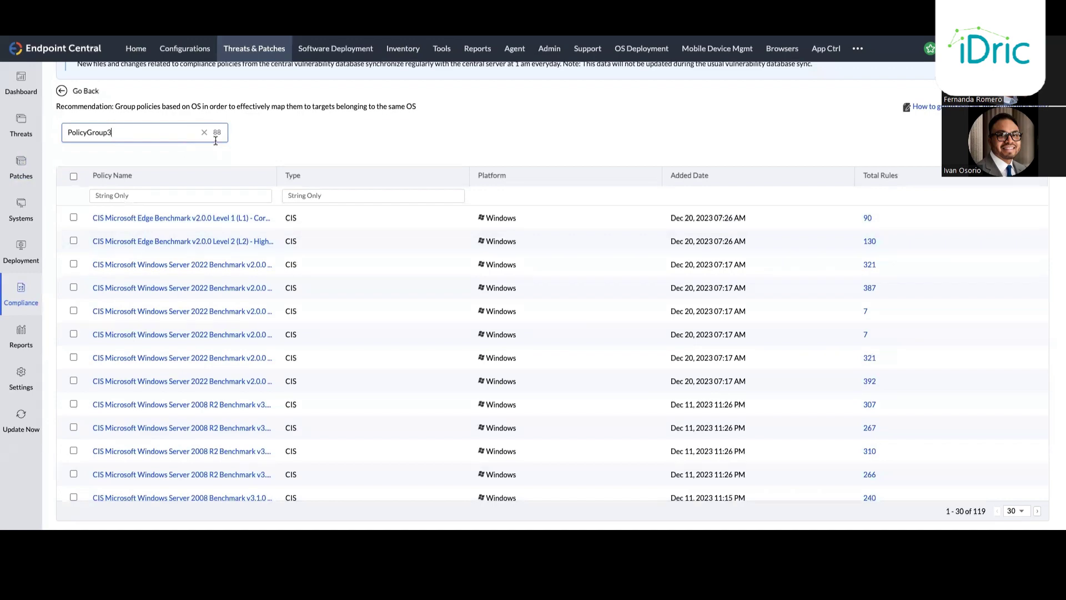
scroll(164, 131, up, 3)
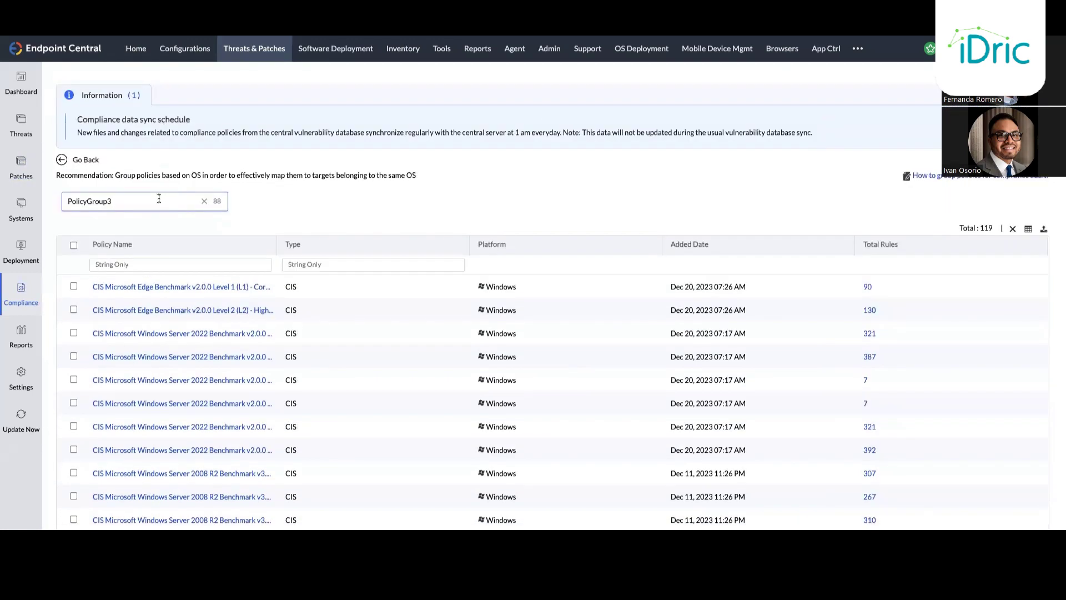
scroll(159, 198, down, 3)
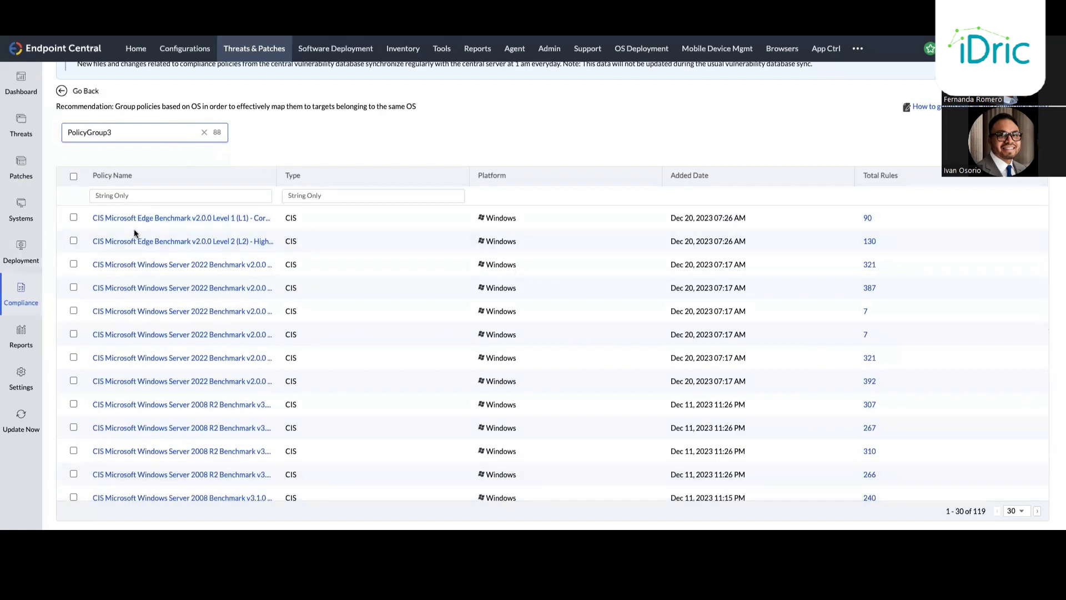
scroll(311, 127, up, 3)
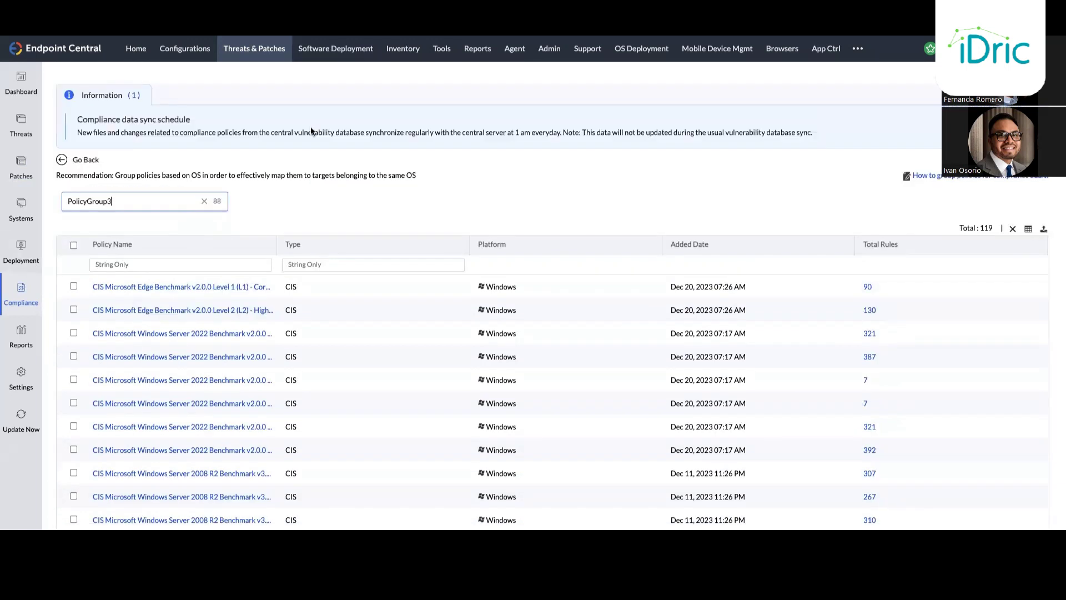
Step: Review the software deployment packages and the actions available for the Notepad++ package
click(322, 60)
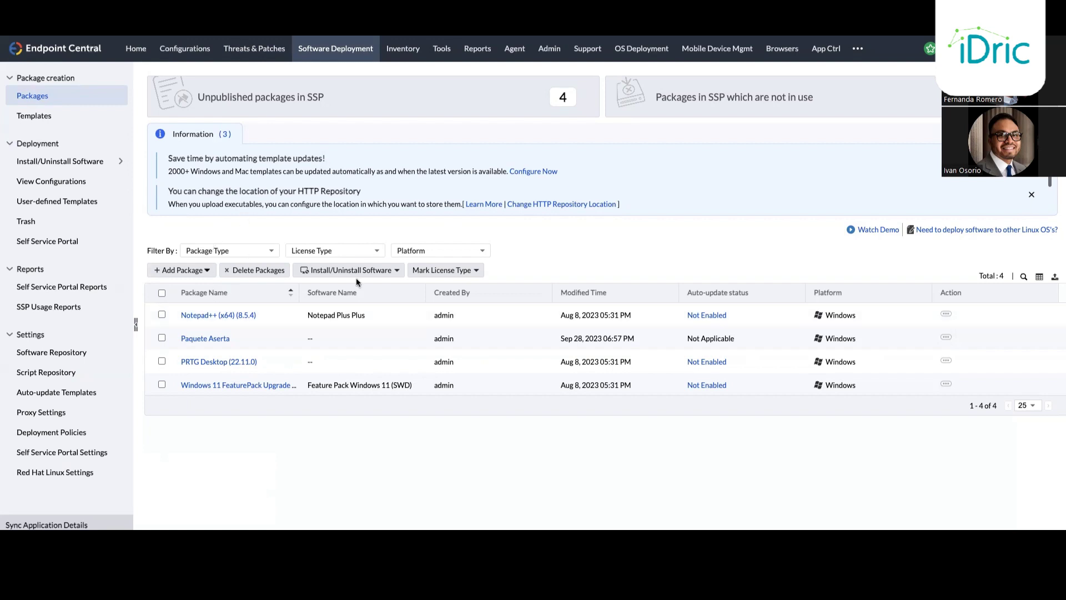
click(945, 315)
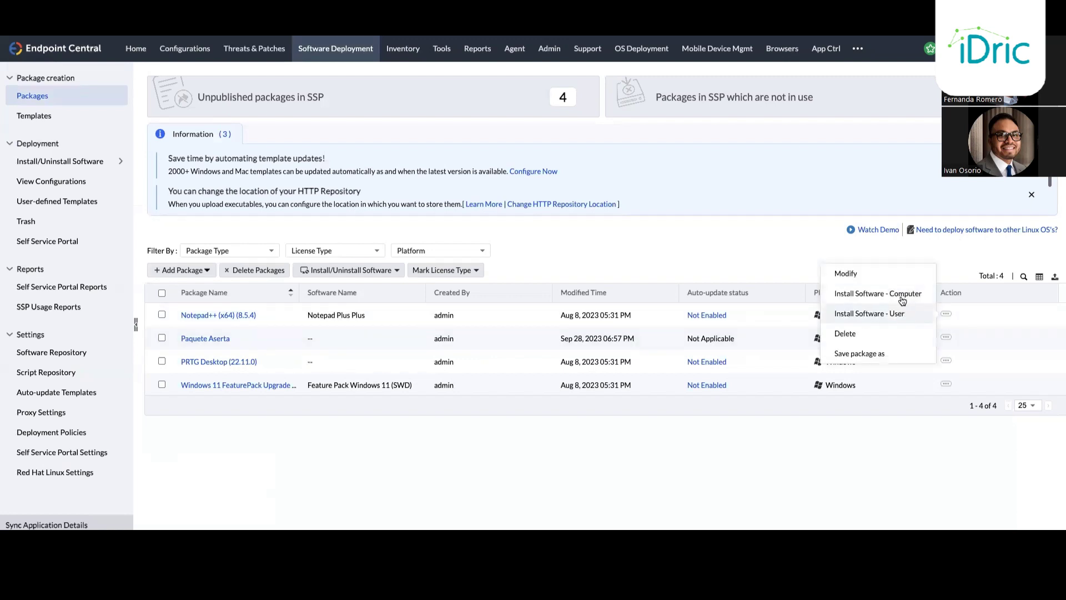
click(631, 222)
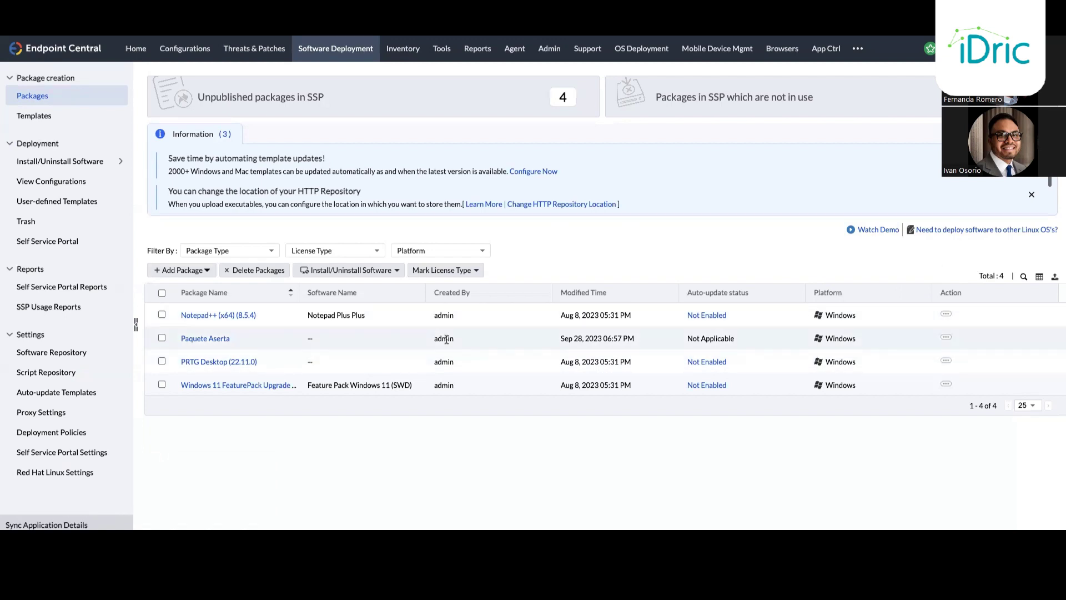
Step: Start a new Windows package, set its type to EXE / APPX / MSIEXEC / MSU, and check the license type options
click(208, 271)
click(179, 298)
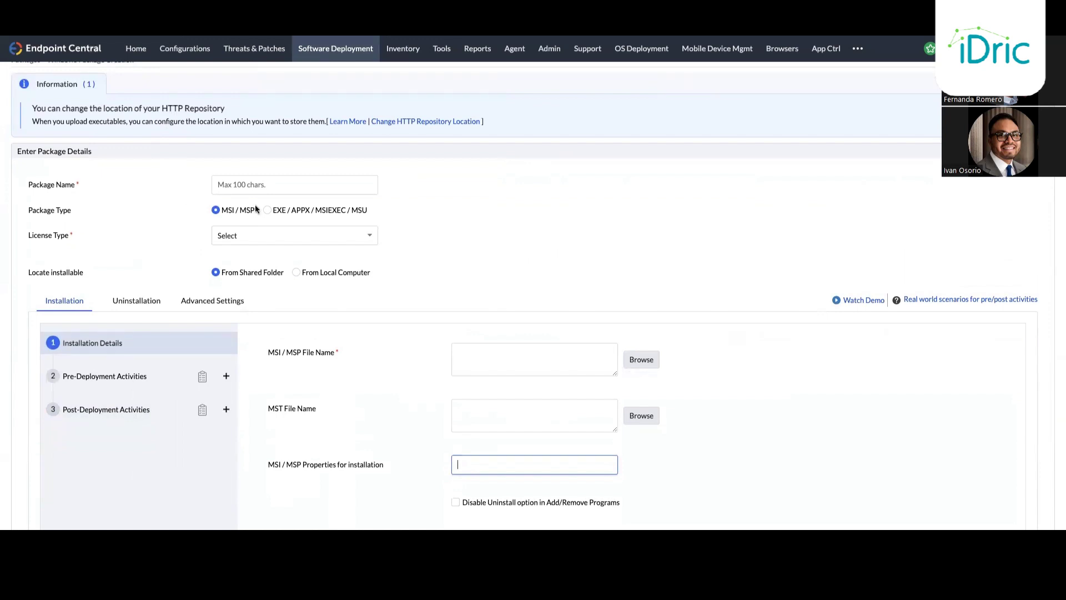
click(259, 181)
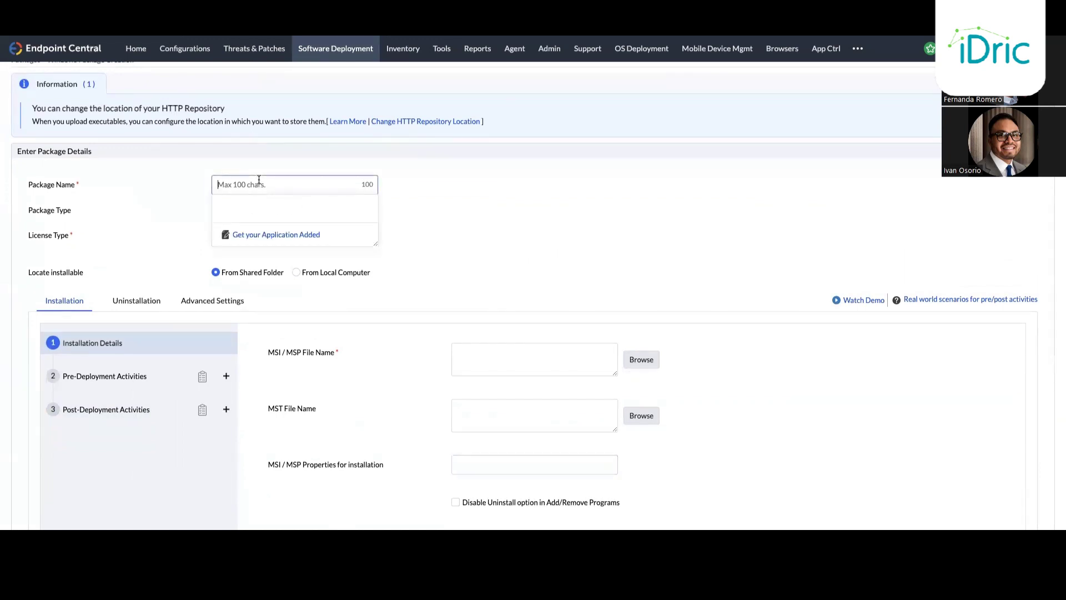
click(572, 205)
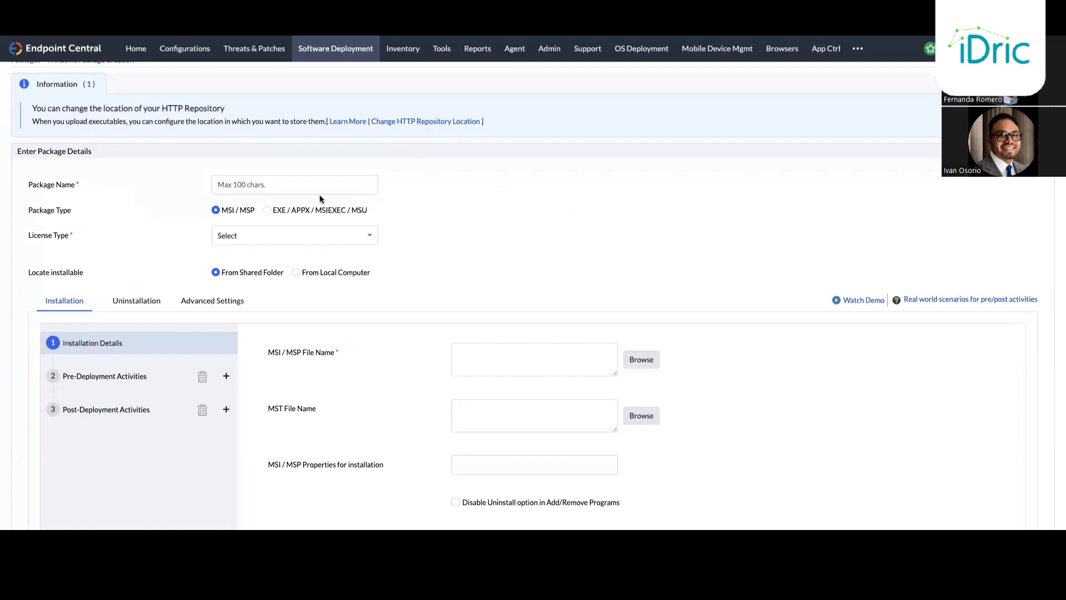
click(267, 210)
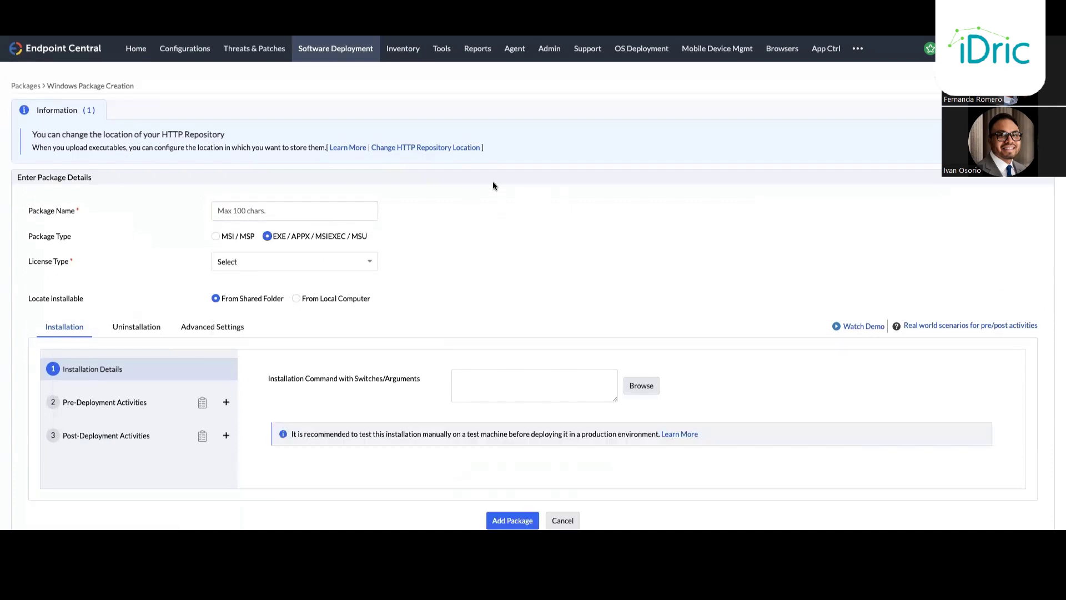
click(239, 237)
click(268, 237)
click(366, 261)
click(512, 300)
Step: Review the package's installation command example and its pre- and post-deployment activities, and return to the package list without saving
click(486, 387)
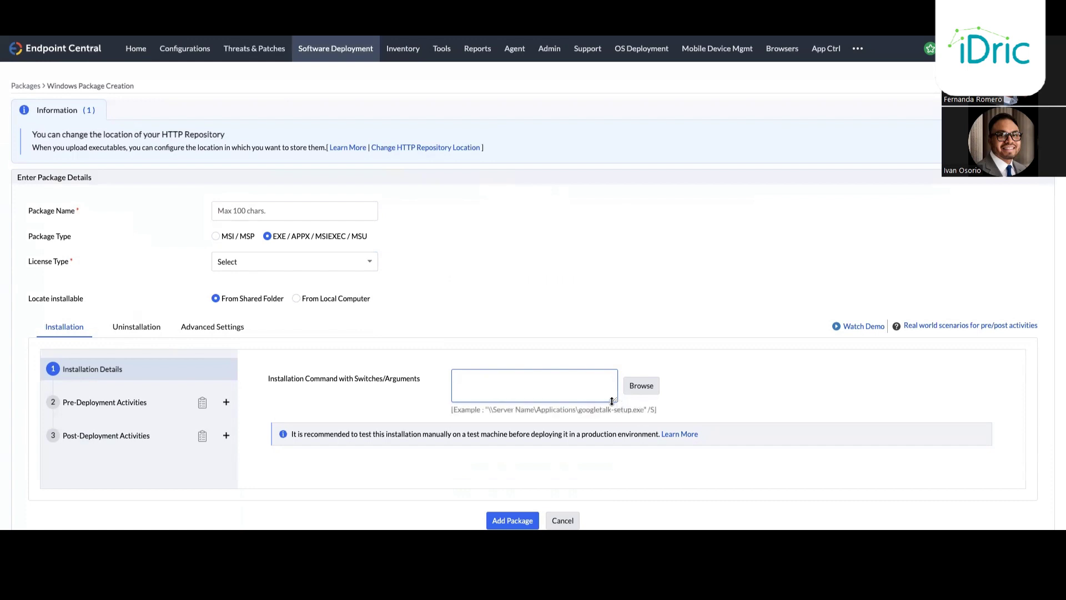
drag(644, 410, 660, 410)
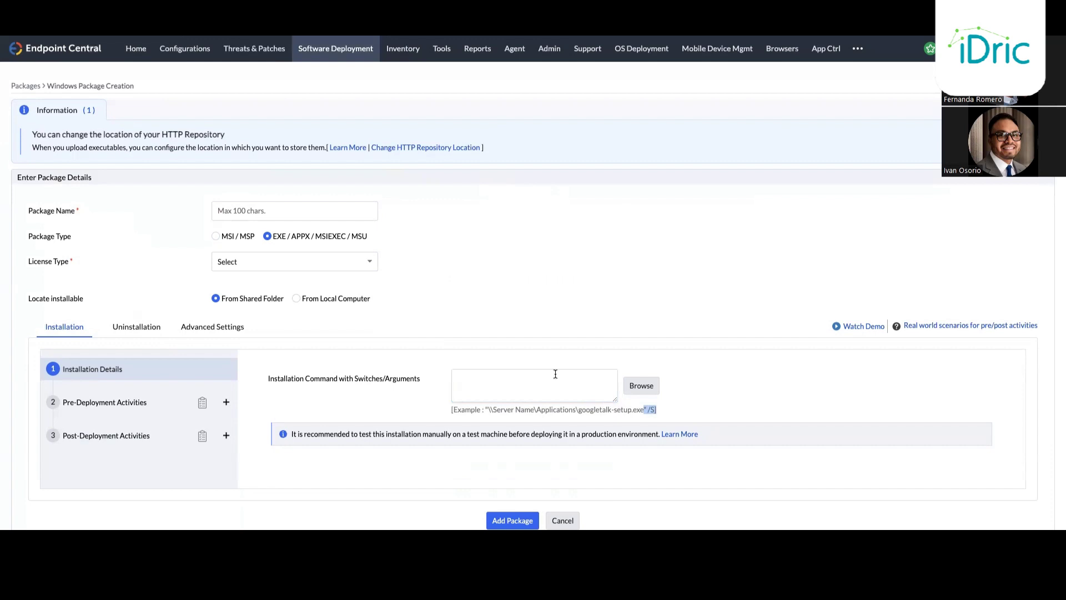
click(105, 404)
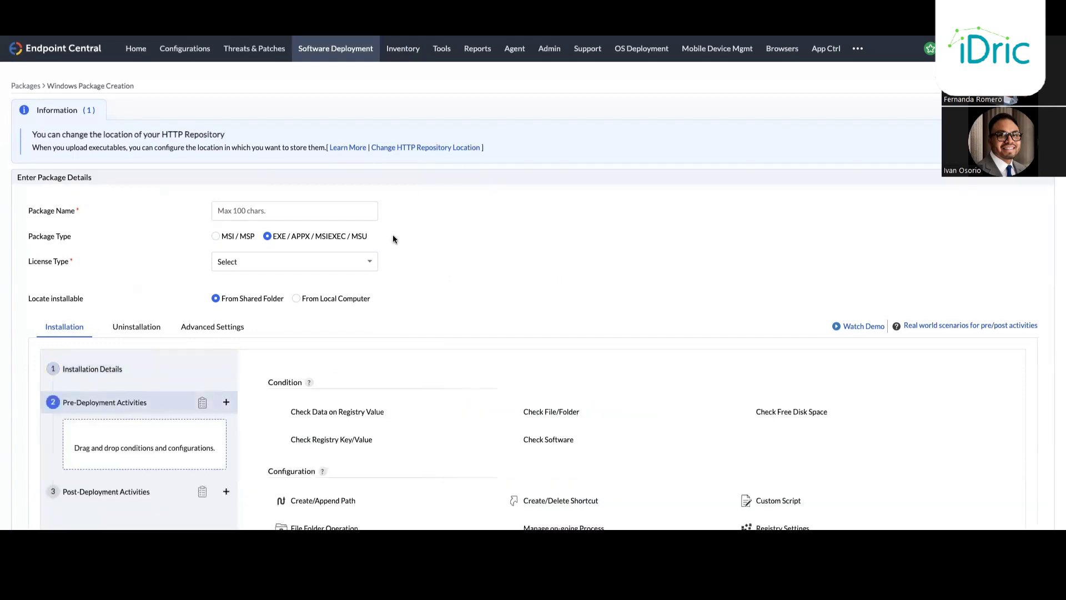
scroll(418, 246, down, 3)
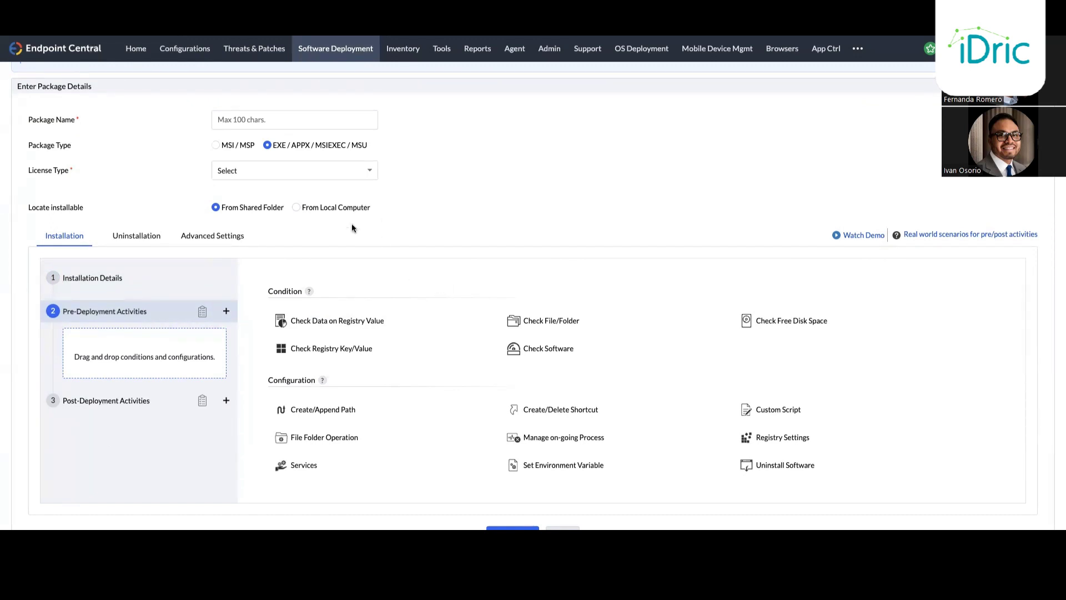
click(105, 400)
scroll(399, 278, up, 2)
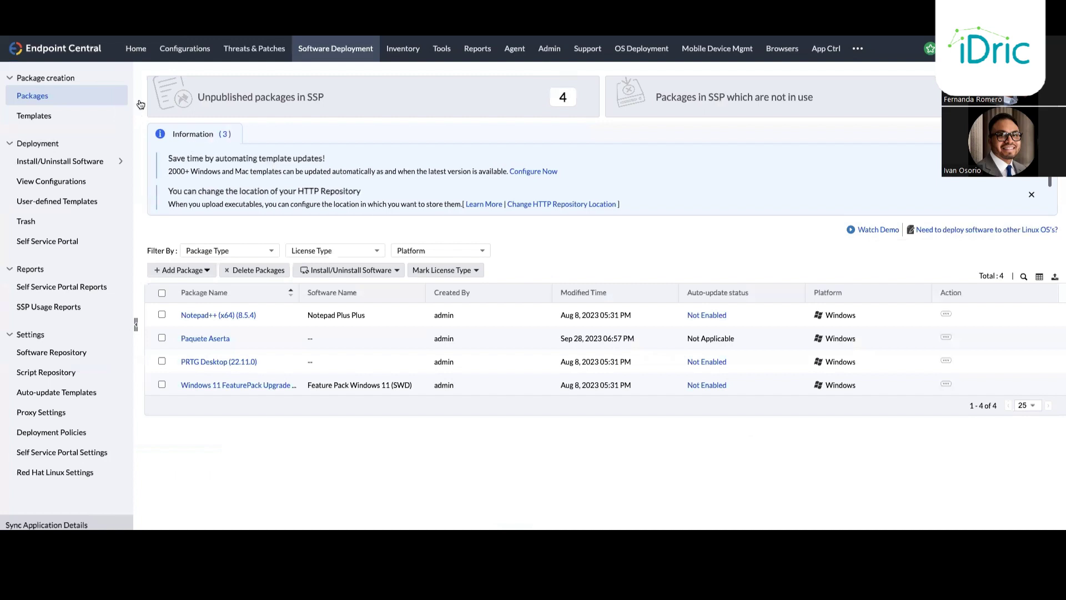
Step: Browse the predefined software templates available for creating packages
click(65, 116)
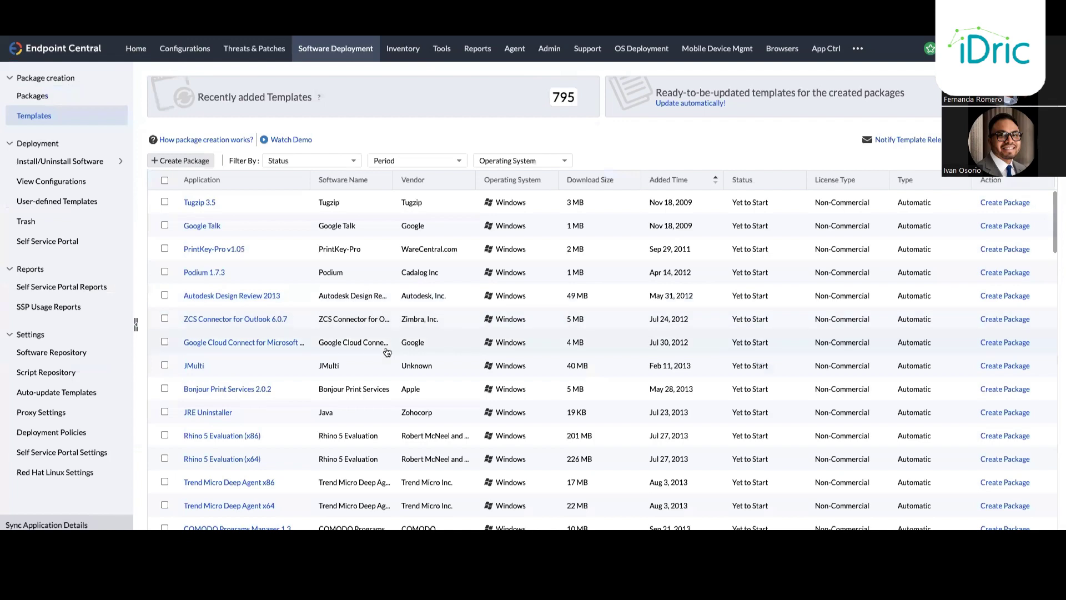
scroll(388, 352, down, 20)
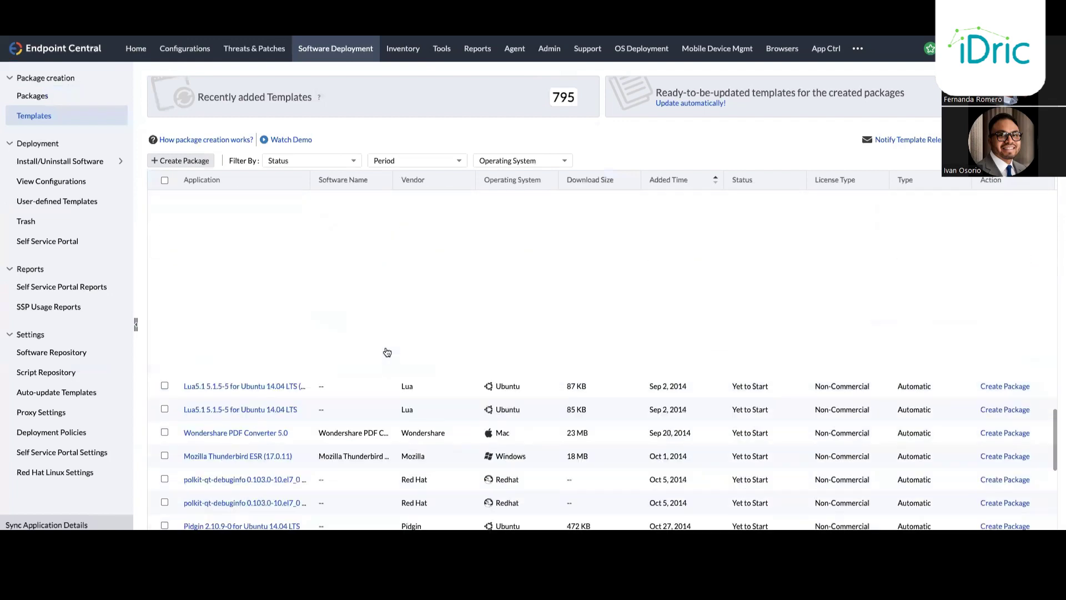
scroll(387, 351, up, 15)
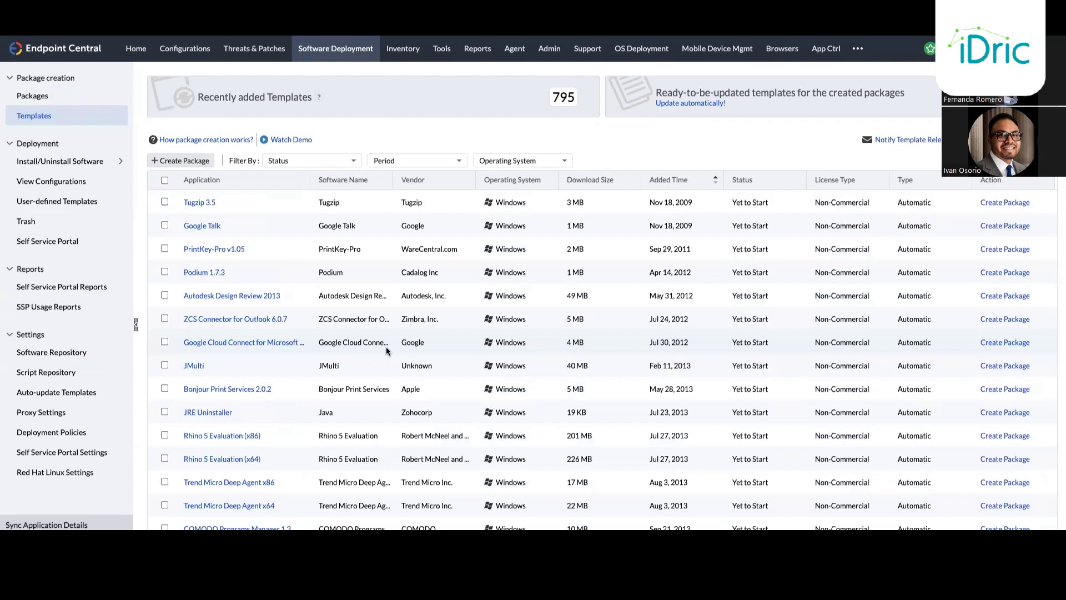
scroll(387, 350, down, 4)
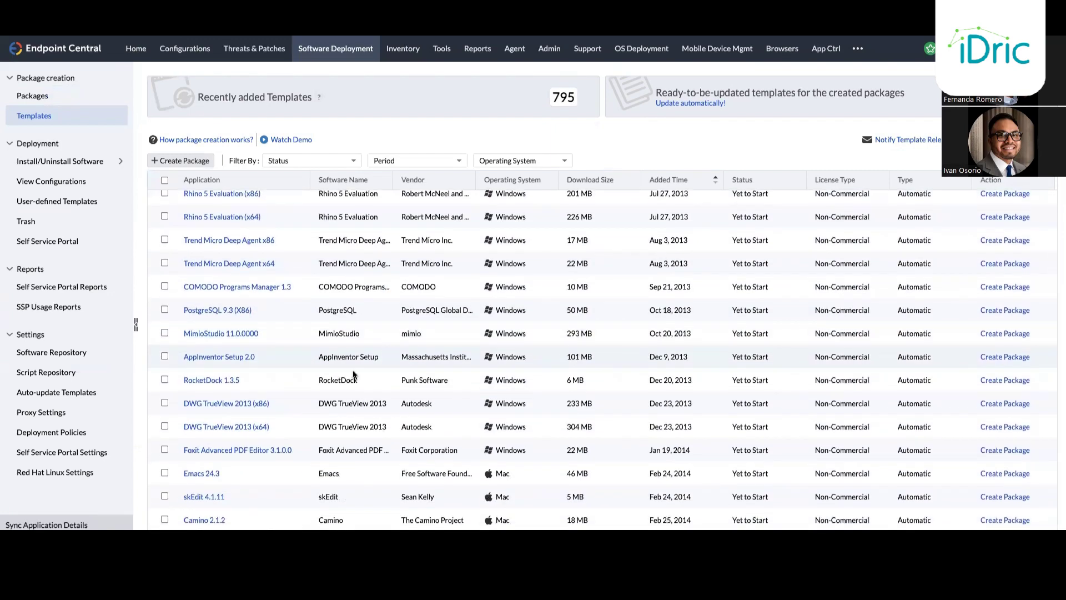
scroll(356, 377, down, 5)
scroll(343, 328, down, 15)
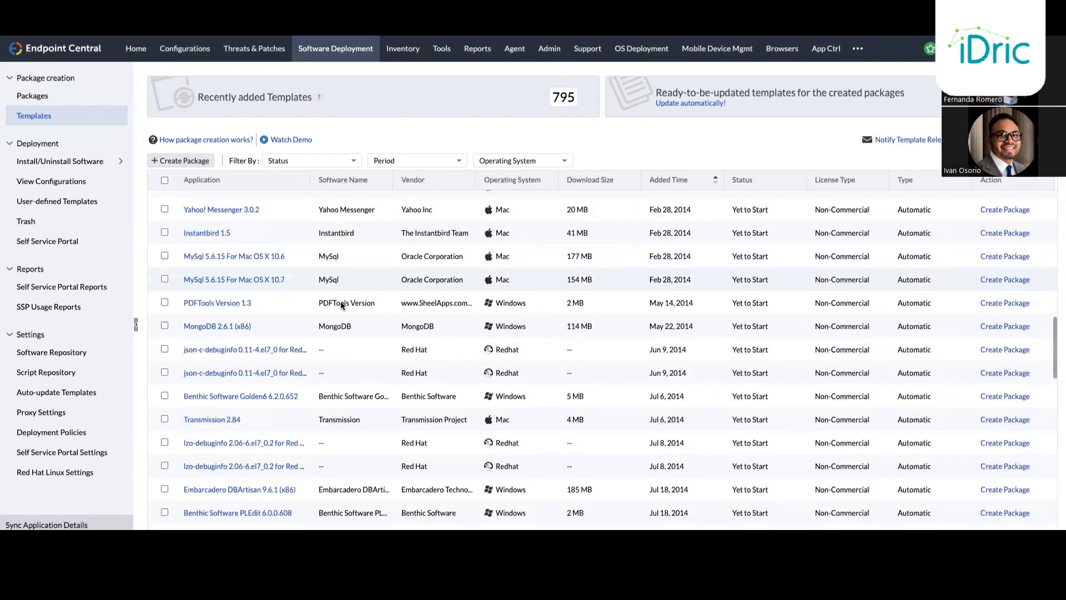
scroll(342, 305, down, 10)
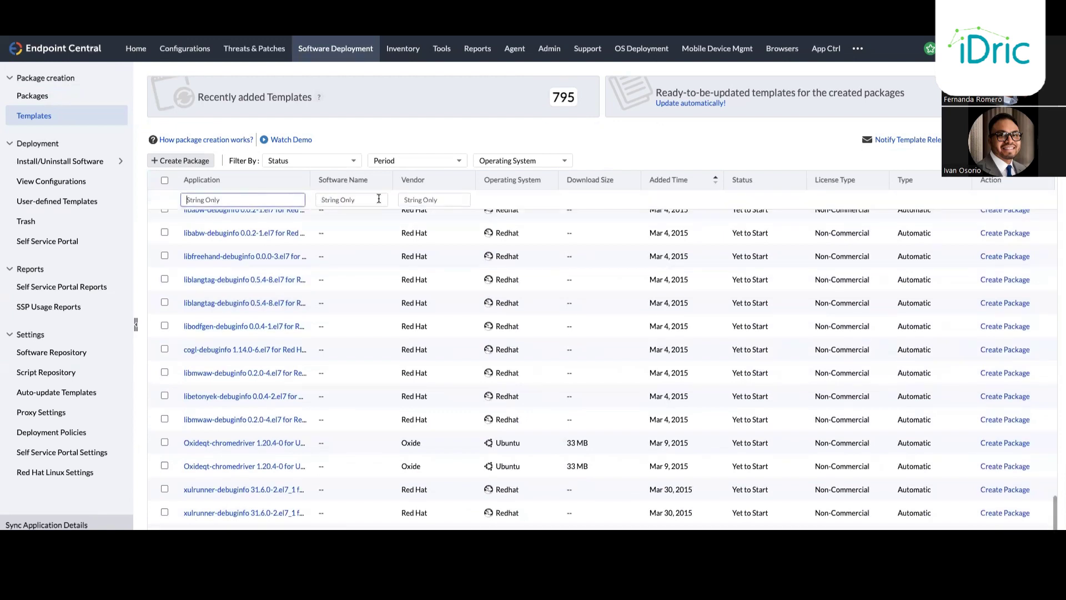
Step: Review the template list's search fields and column options, and the platform choices for installing or uninstalling software
click(379, 199)
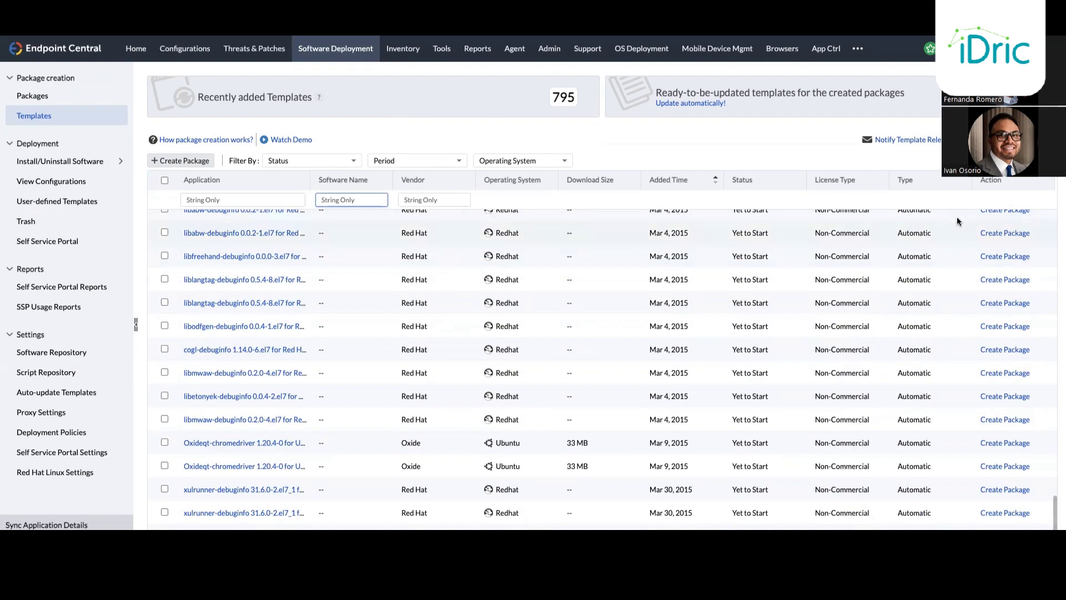
click(1048, 186)
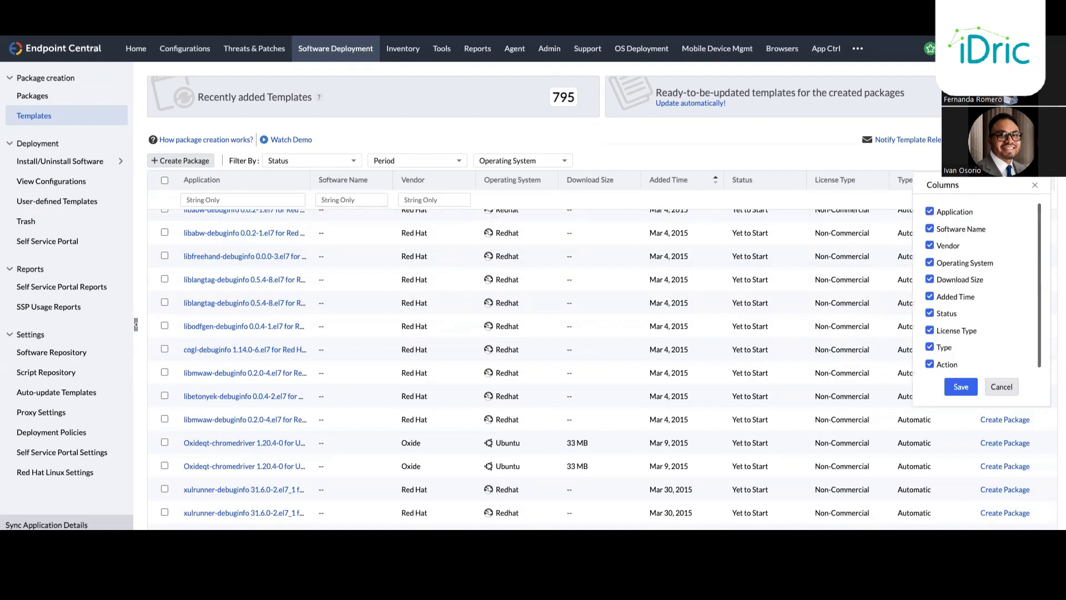
scroll(988, 306, down, 1)
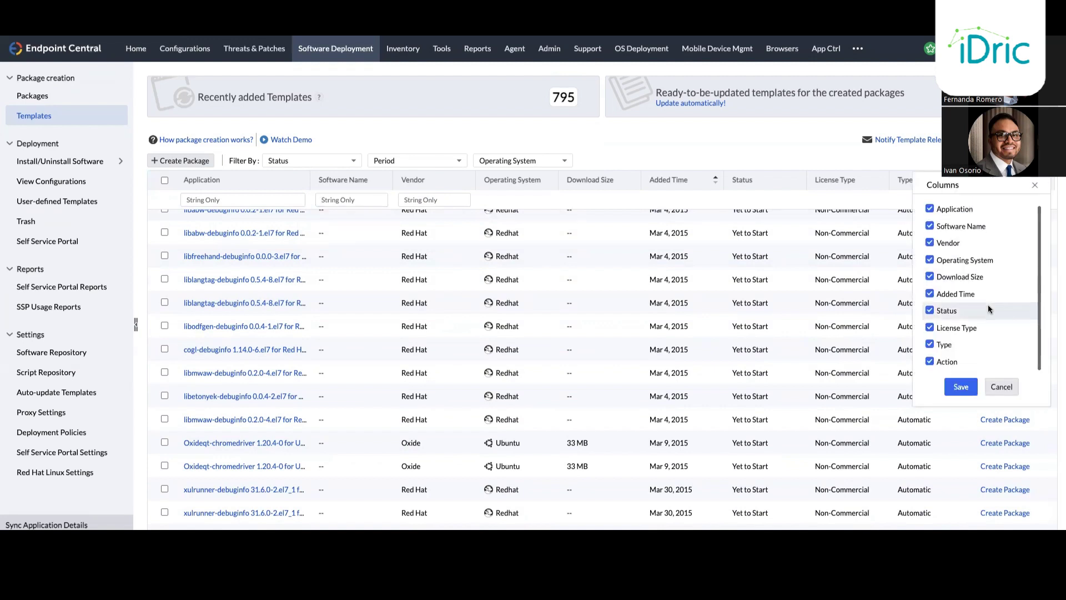
scroll(982, 245, up, 1)
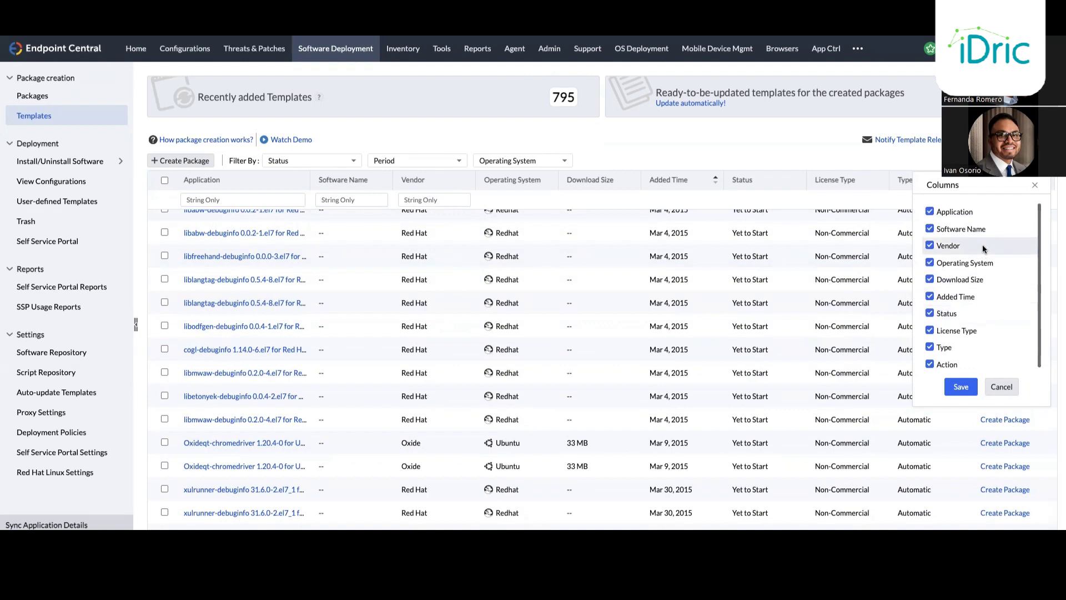
click(379, 128)
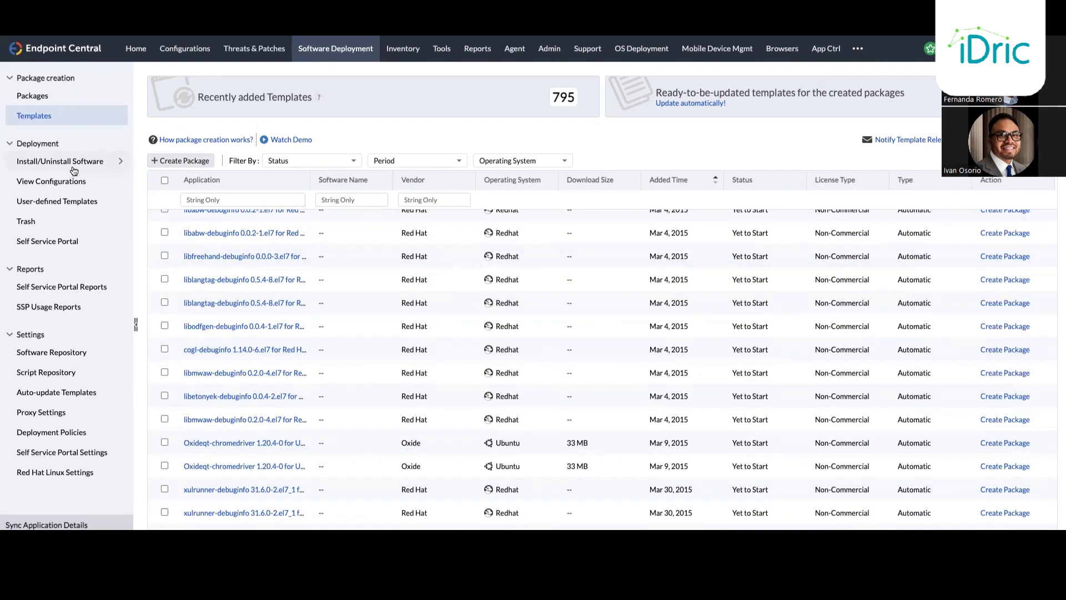
mouse_move(111, 169)
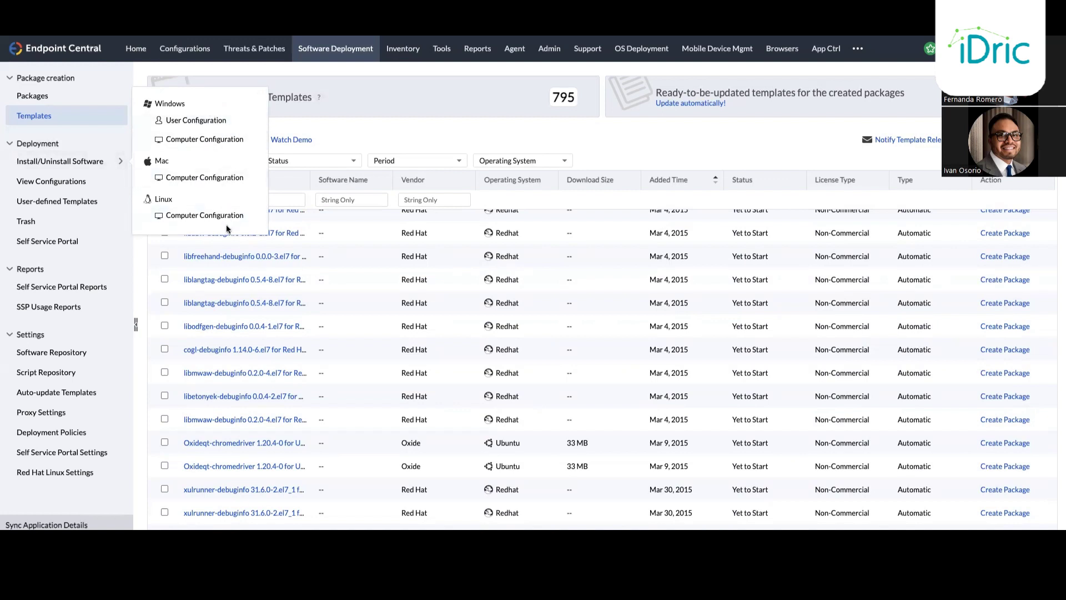
Step: Start a Windows computer configuration that uninstalls Notepad++ (x64) (8.5.4) with the policy "Deploy any time at the earliest"
click(226, 147)
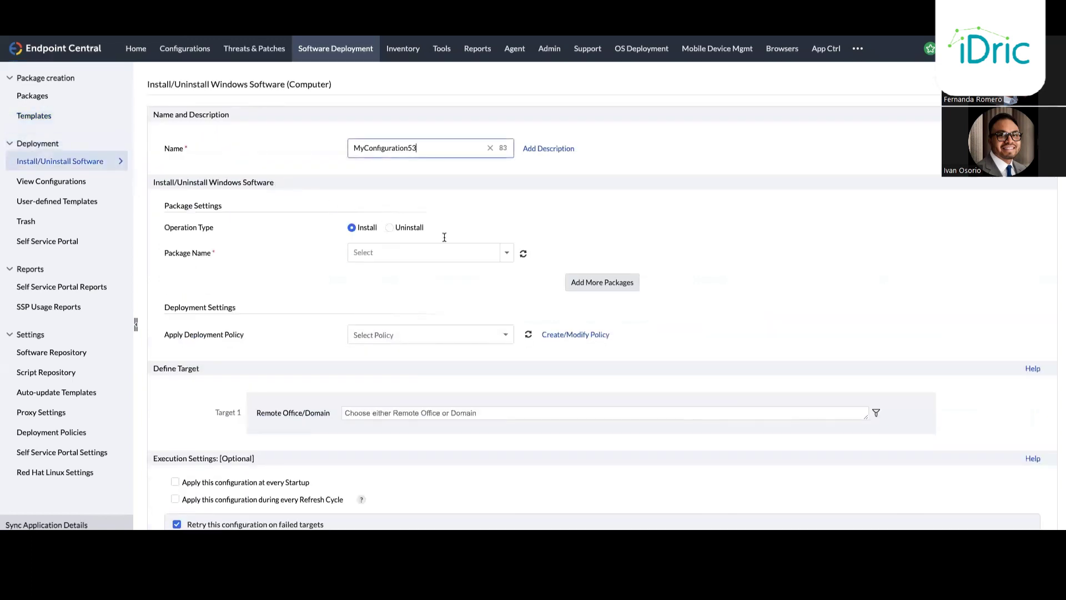
click(506, 256)
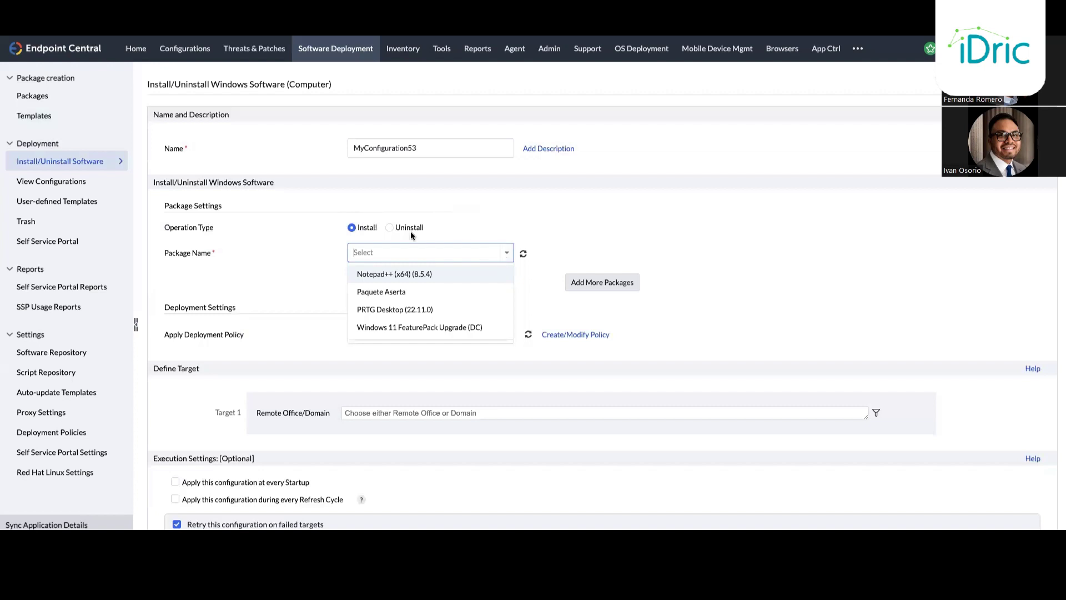
click(390, 228)
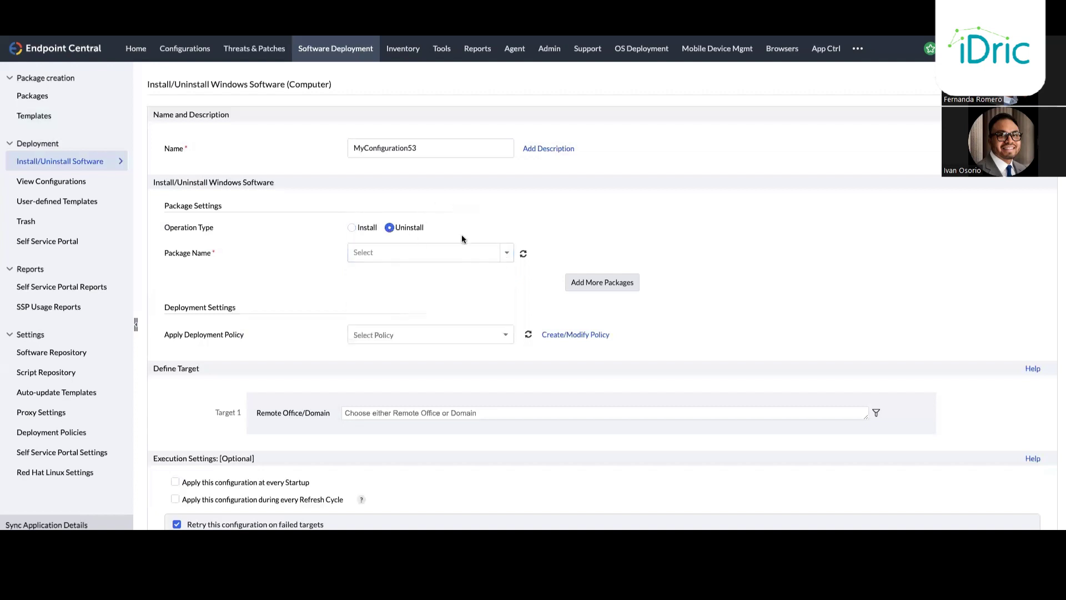
click(507, 252)
click(444, 274)
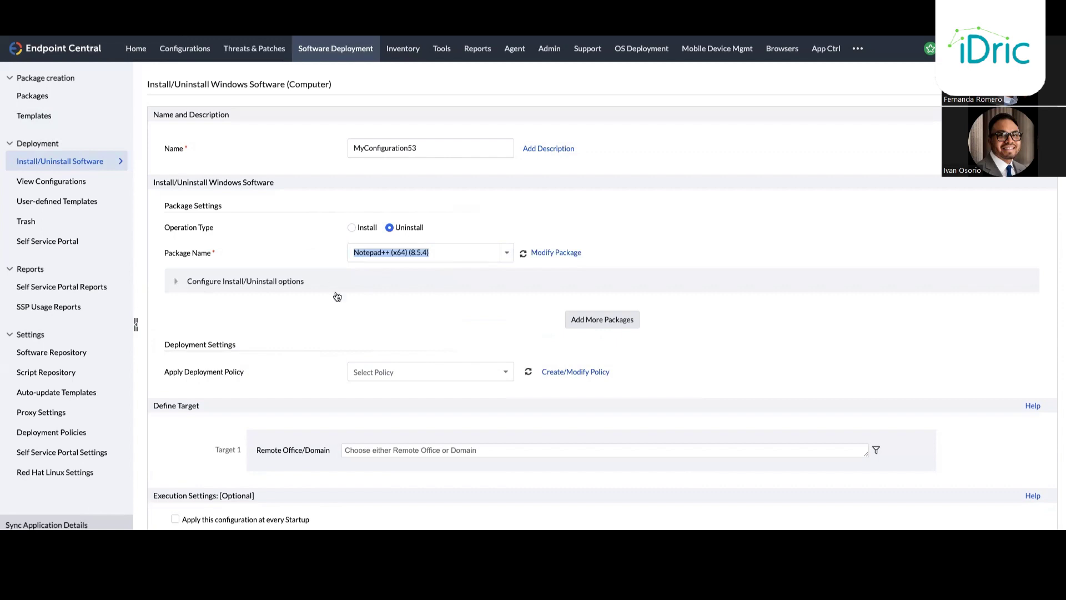
click(490, 378)
click(460, 425)
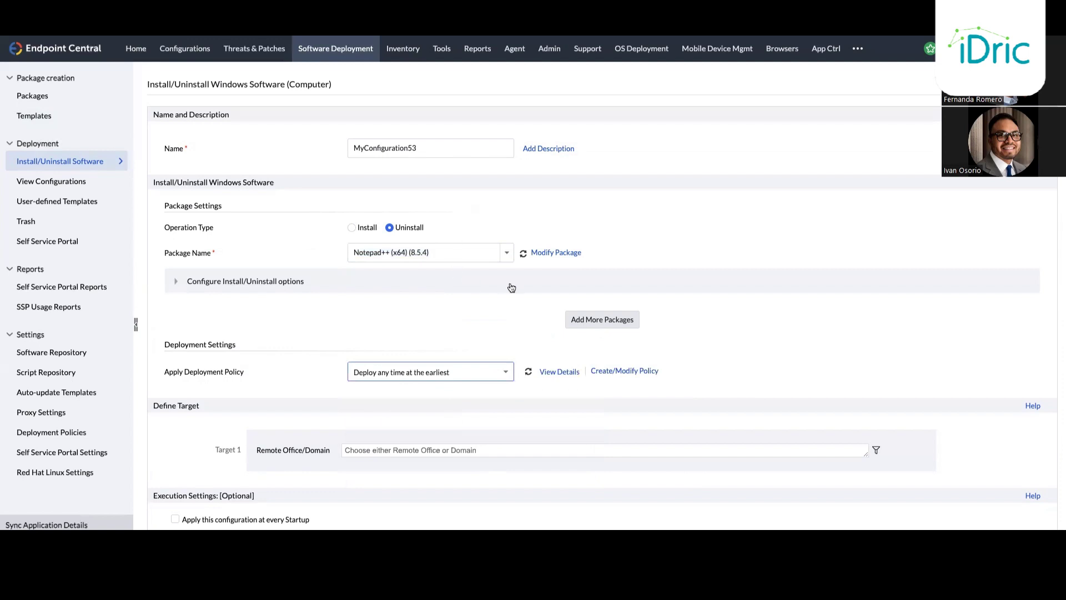
Step: Review the configuration's remote office and domain target choices and its execution, retry, notification and scheduler settings
scroll(505, 298, down, 1)
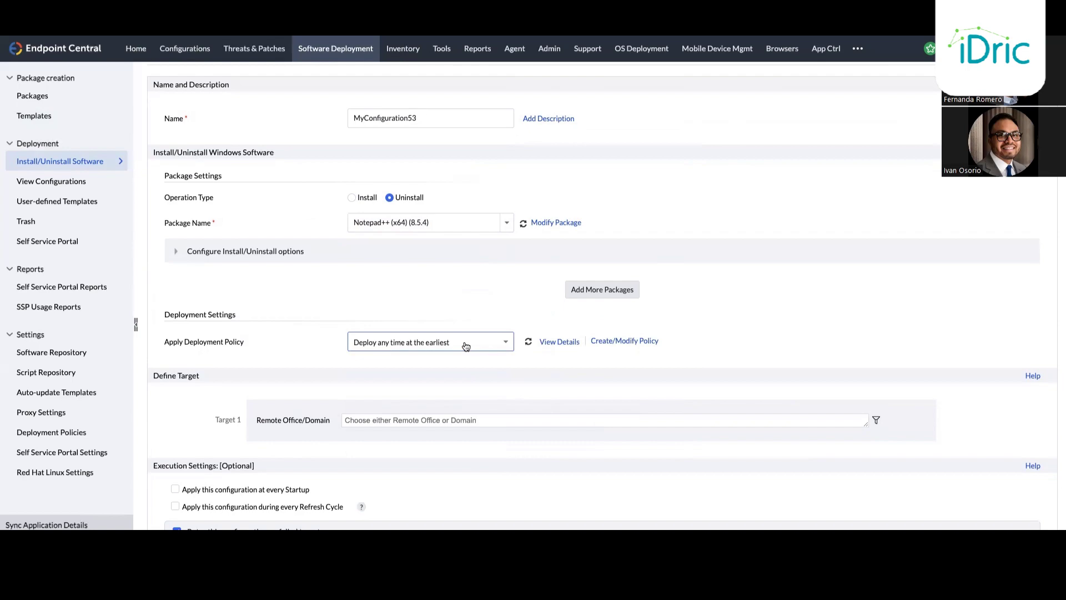
scroll(466, 346, down, 5)
click(451, 129)
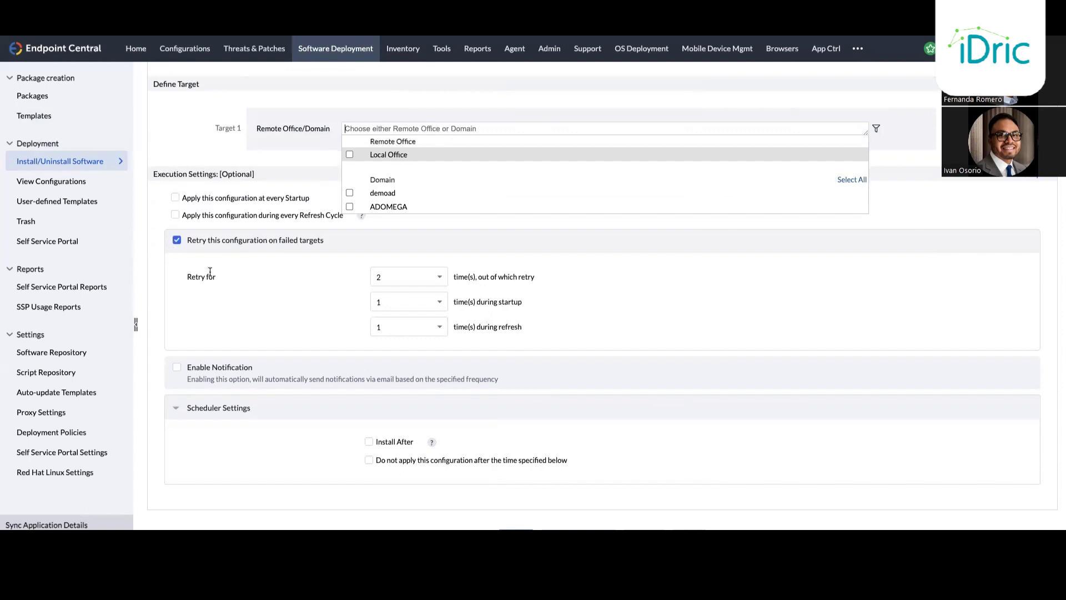
click(309, 253)
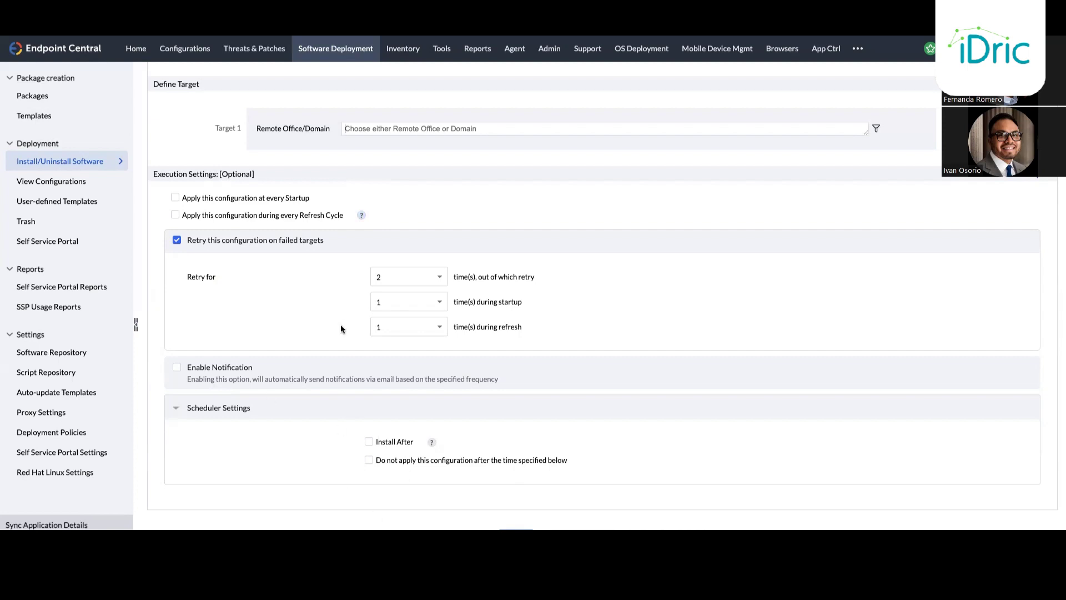
Step: Open the list of existing software configurations and check the execution status of Instalación SofwareAserta
click(80, 183)
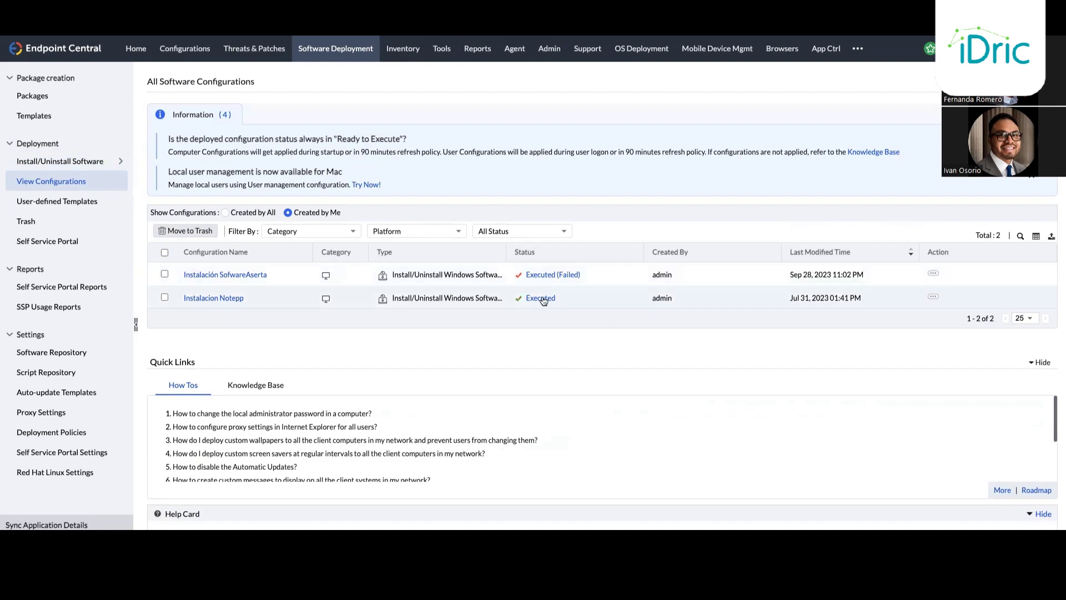
mouse_move(542, 280)
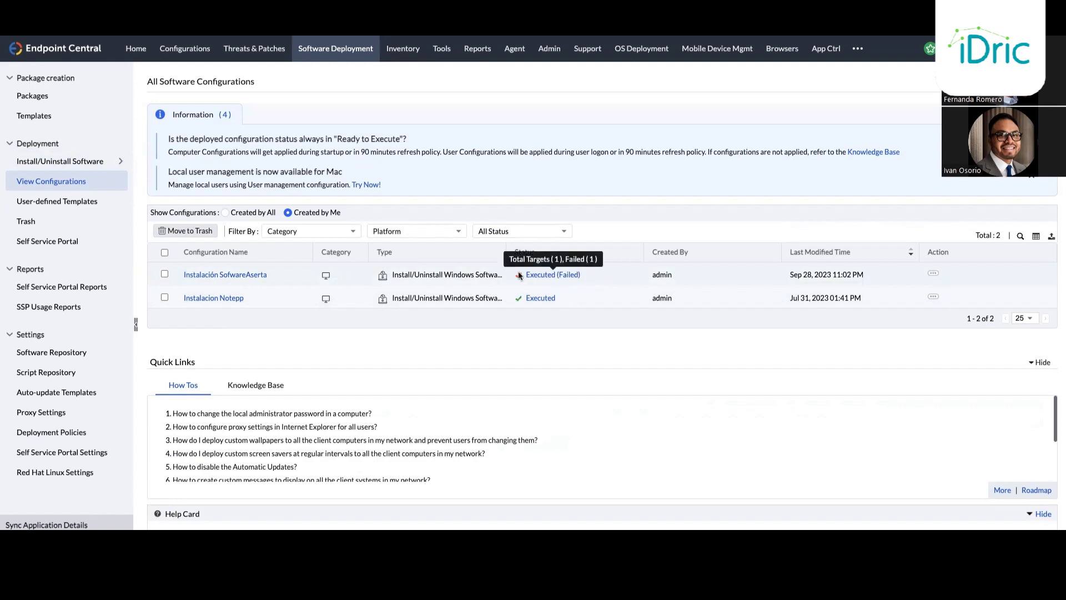
Step: Start publishing software to computers in the Self Service Portal and add Notepad++ (x64) (8.5.4) to the packages that install without approval
click(81, 244)
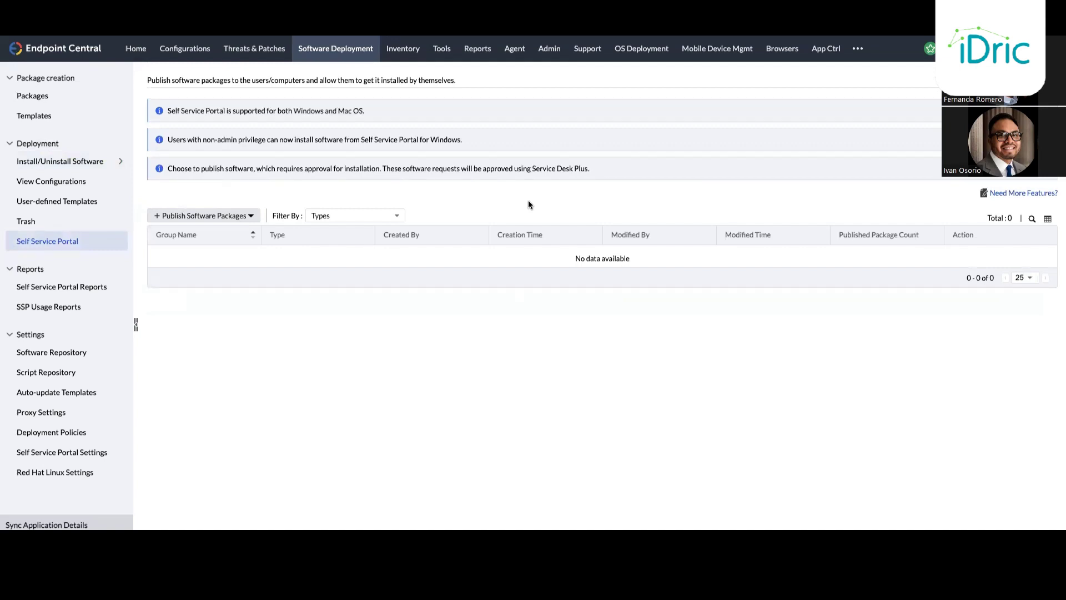
click(196, 219)
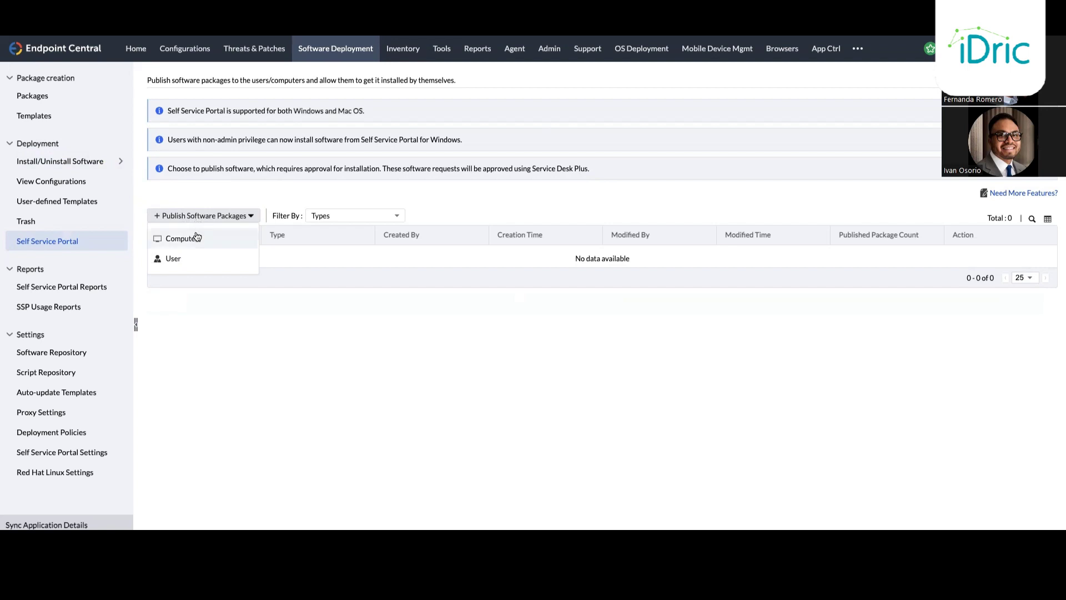
click(197, 237)
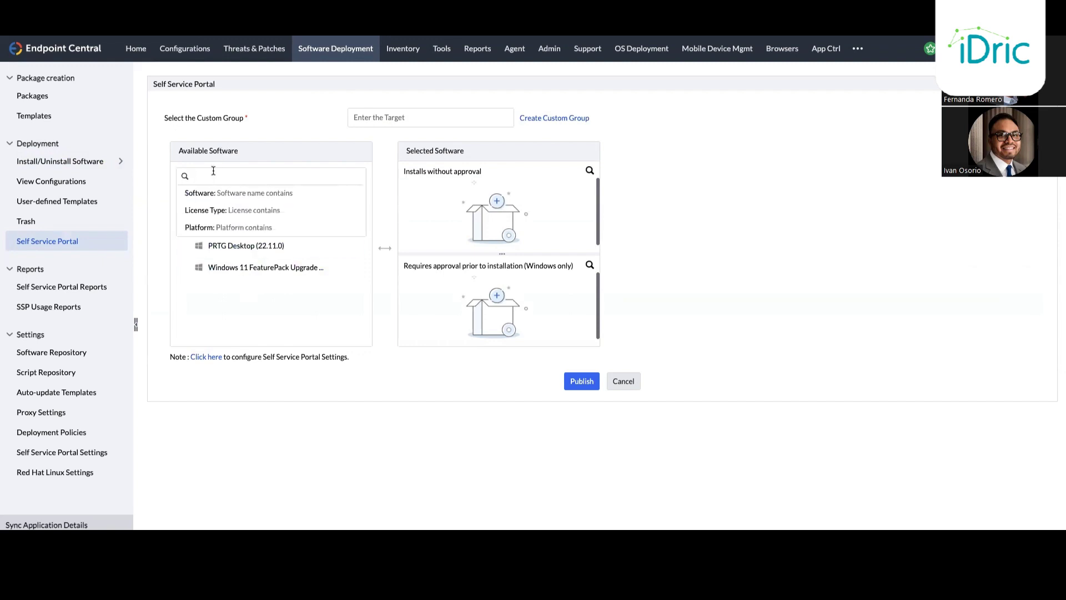
click(247, 329)
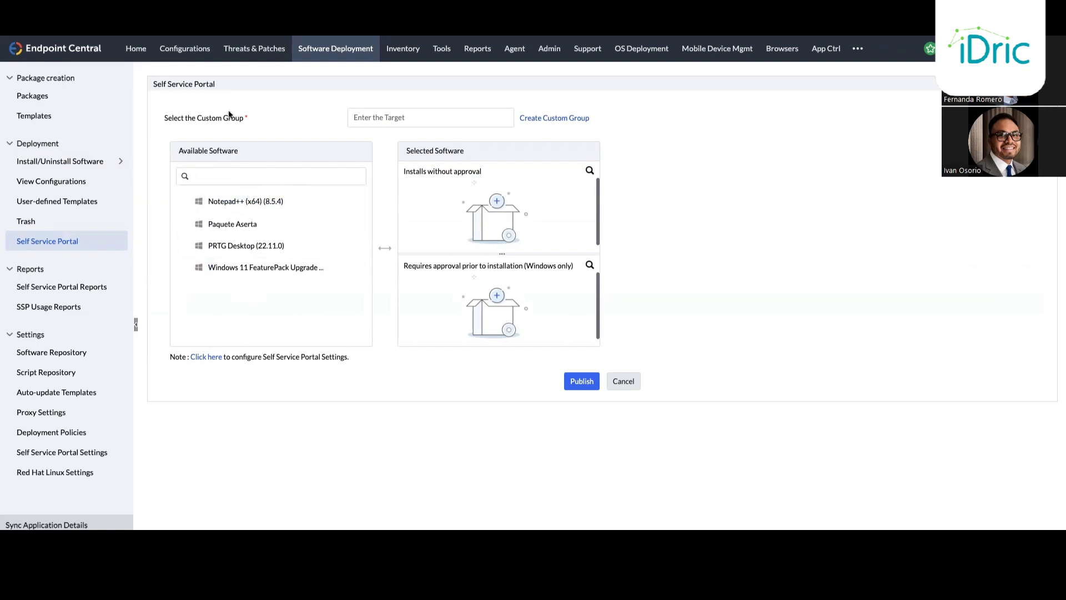
drag(280, 197, 473, 191)
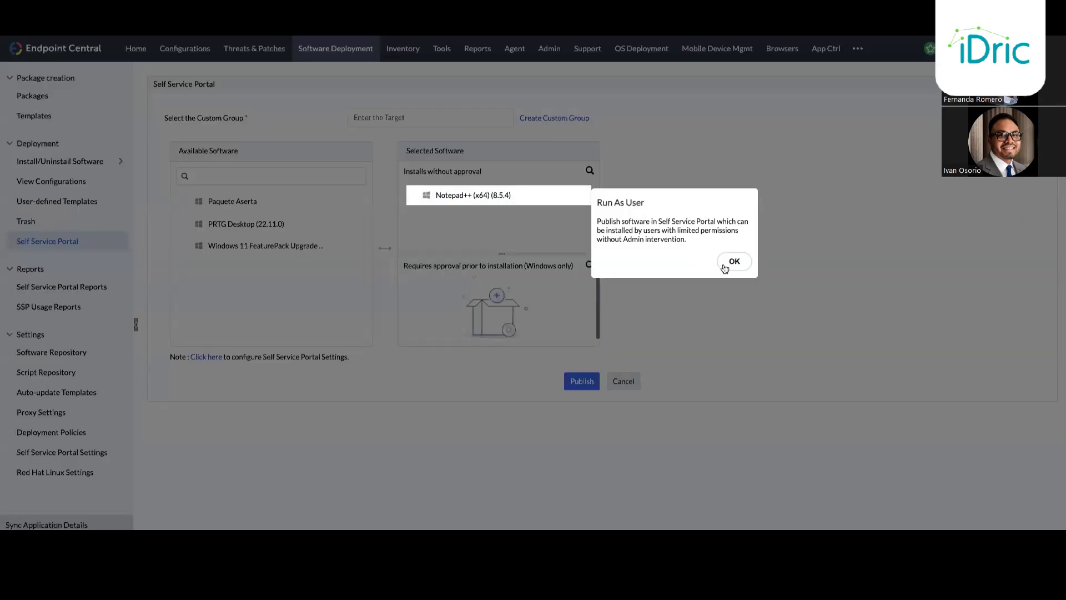
click(732, 262)
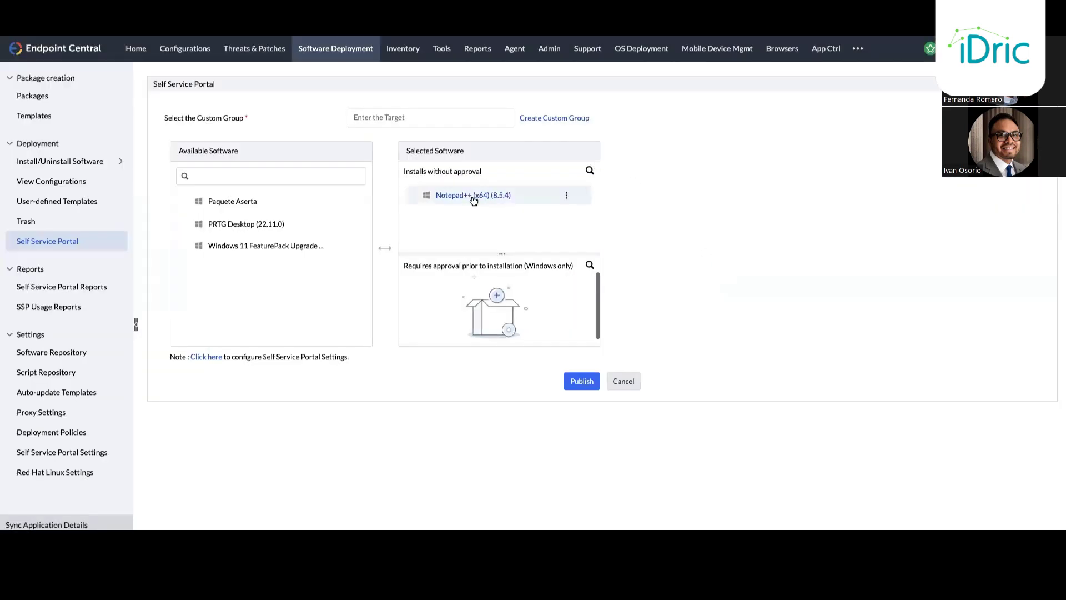
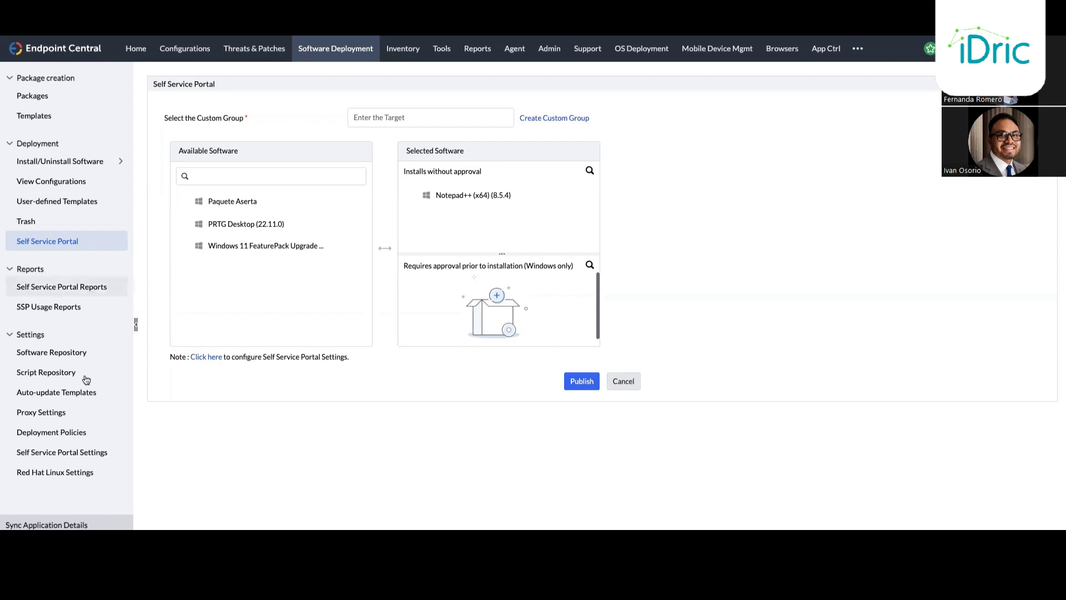
Step: Review the software repository's network share path and the script repository's form for adding a script
click(84, 355)
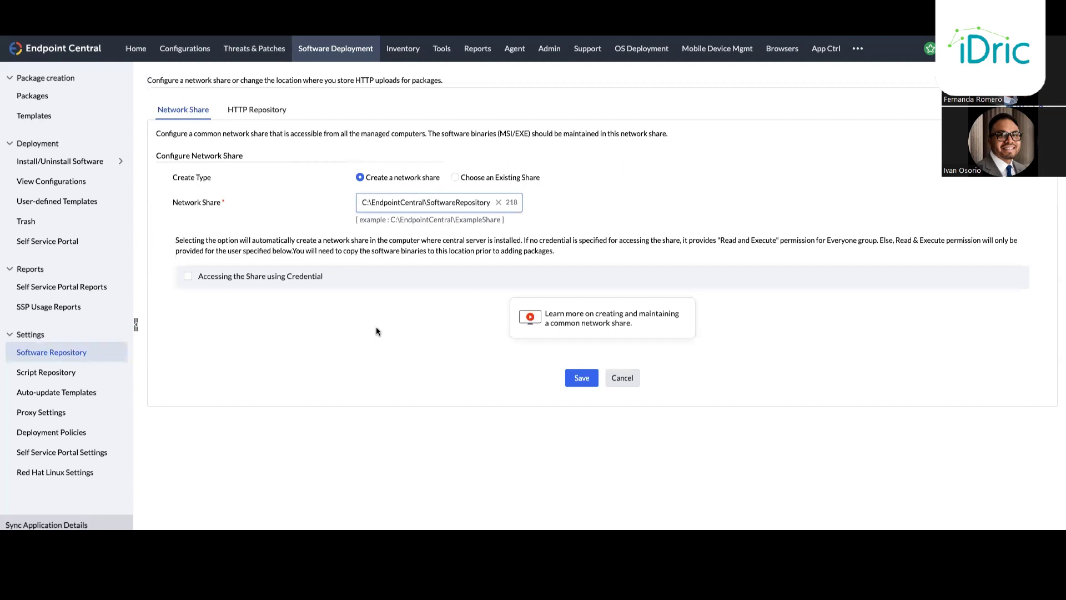
triple_click(404, 201)
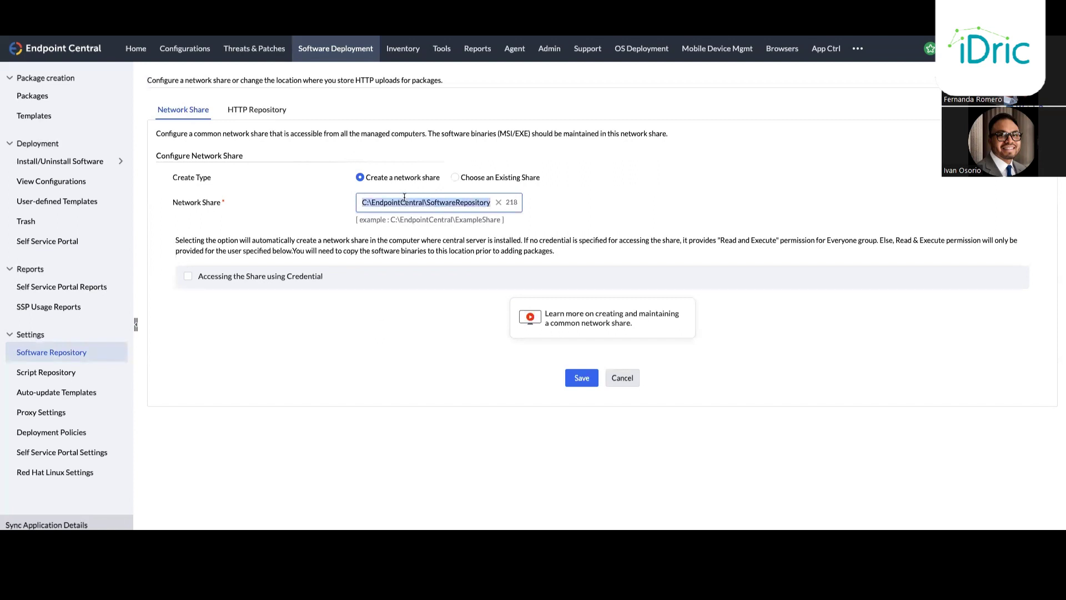
click(62, 371)
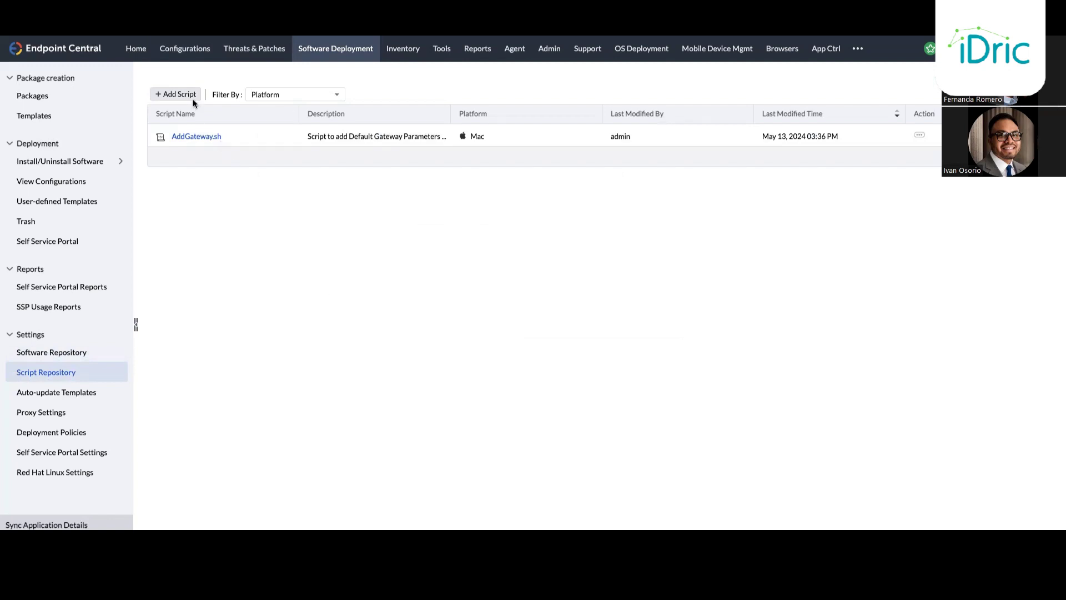
click(175, 94)
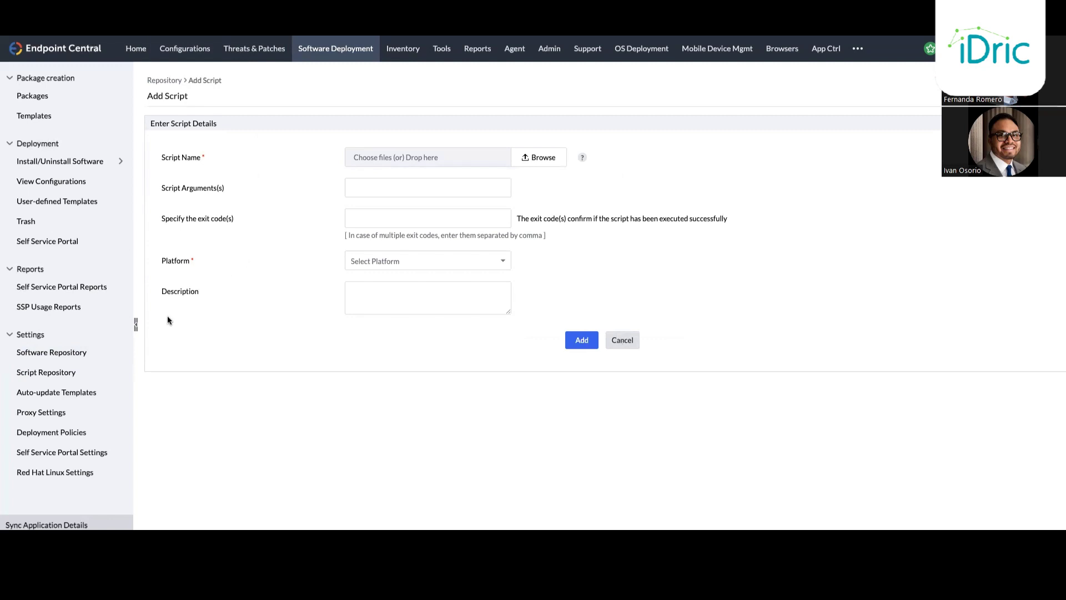
click(53, 372)
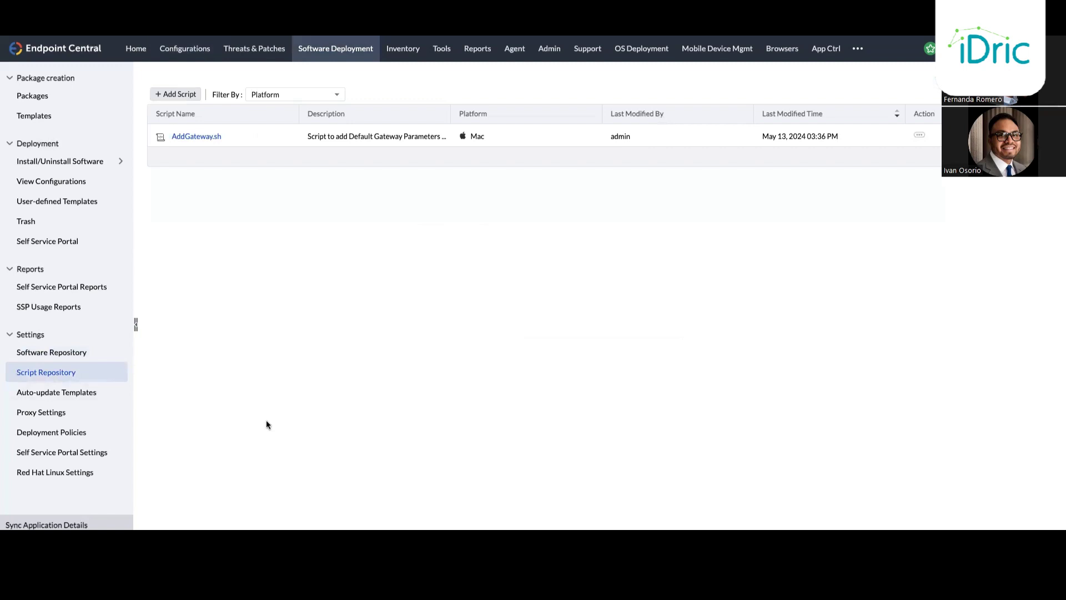
Step: Review the deployment policies, the Self Service Portal display settings and the Red Hat Linux settings
click(100, 438)
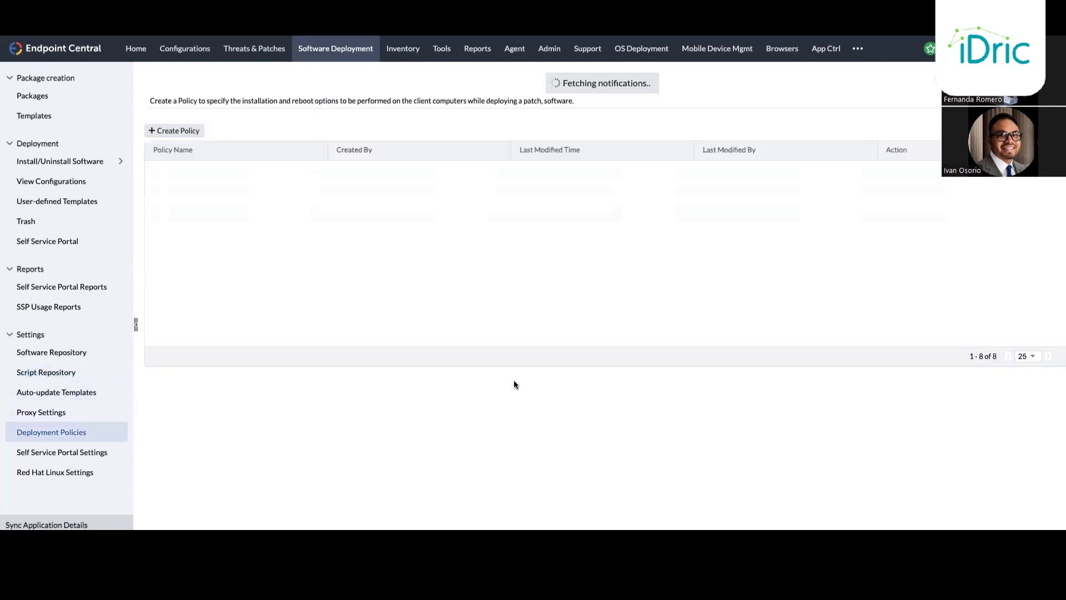
click(72, 455)
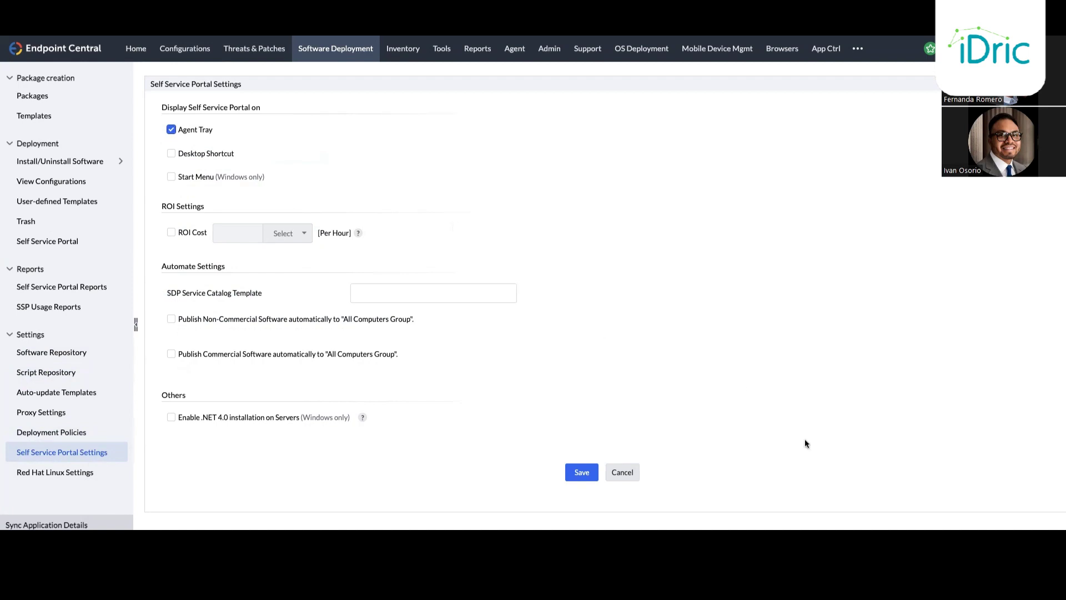
click(211, 132)
click(211, 132)
click(59, 472)
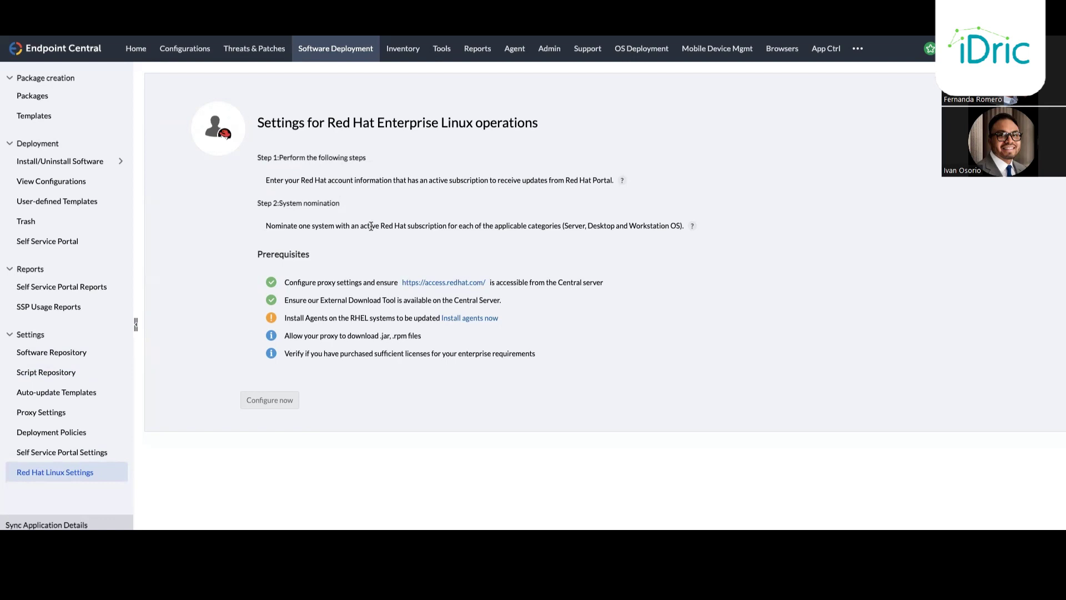
Step: Open the inventory's computer list and show all computers instead of only the scanned ones
click(404, 54)
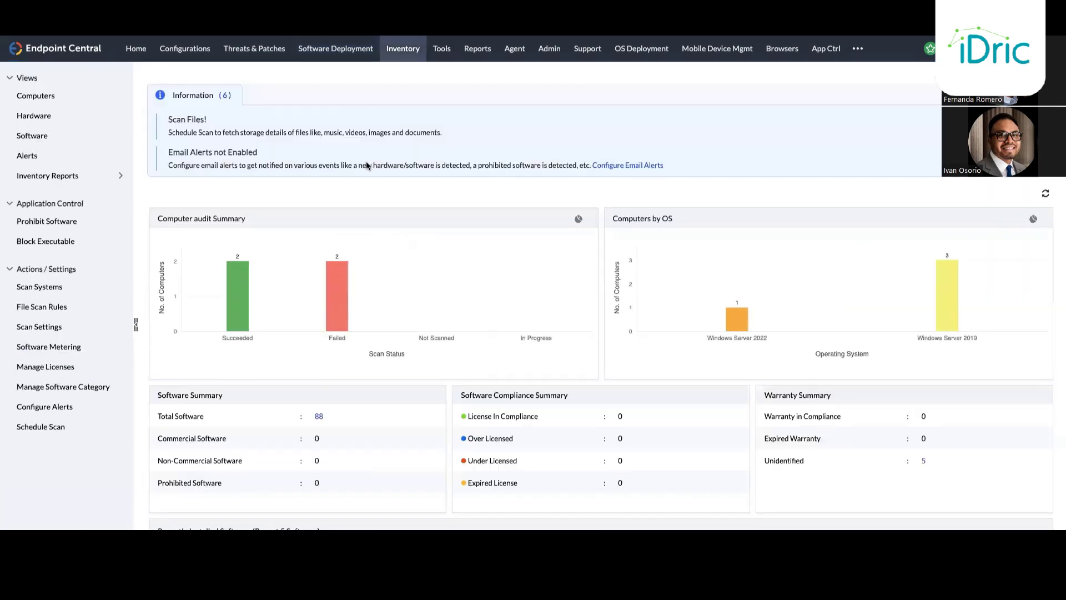
click(50, 102)
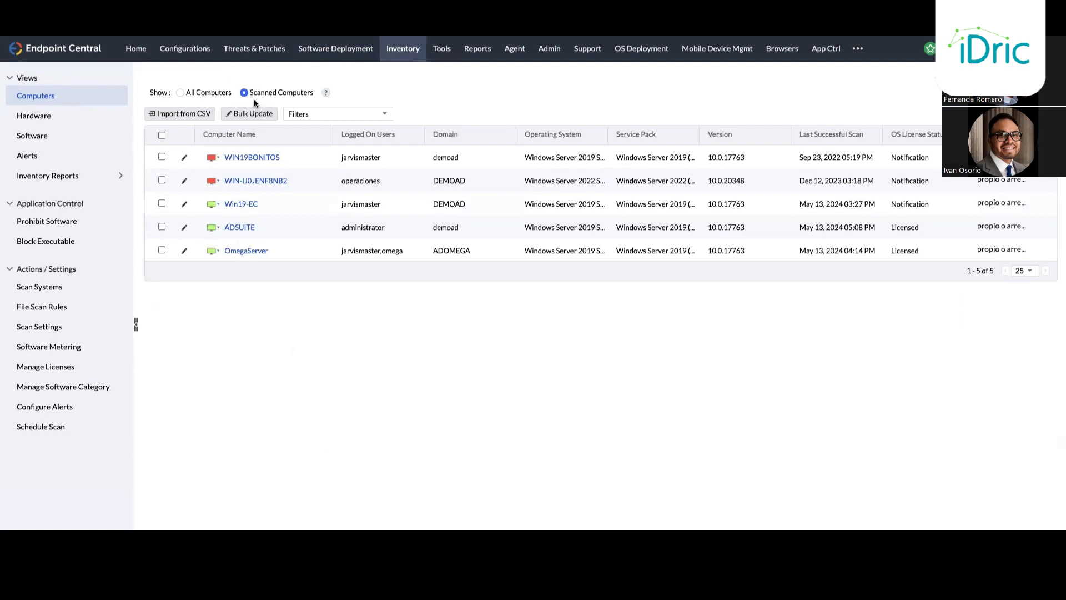
click(196, 98)
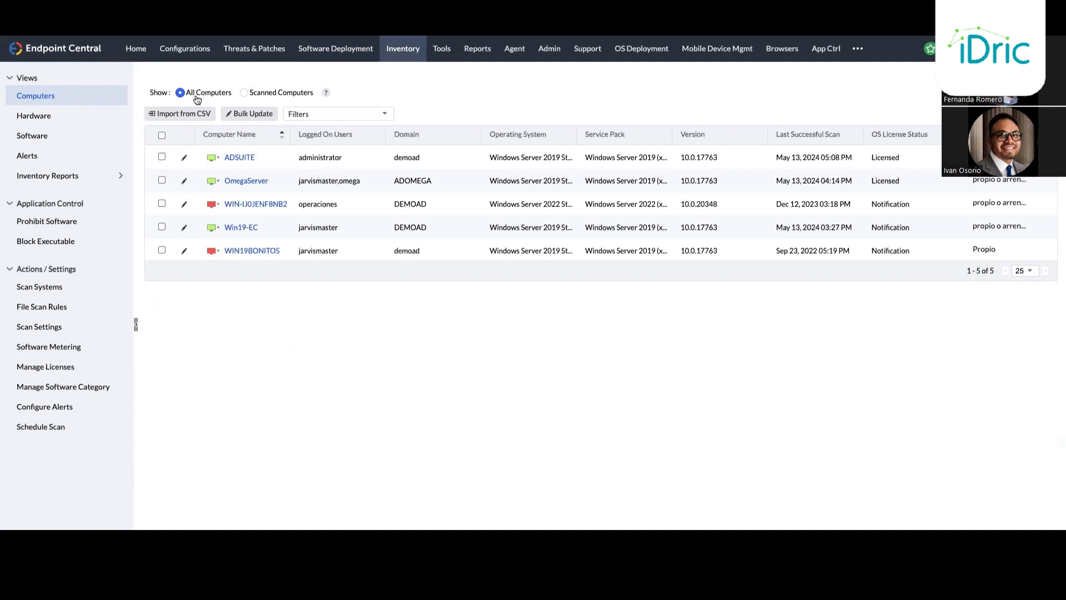
Step: Review the hardware inventory with its types, manufacturers and installation counts
click(35, 116)
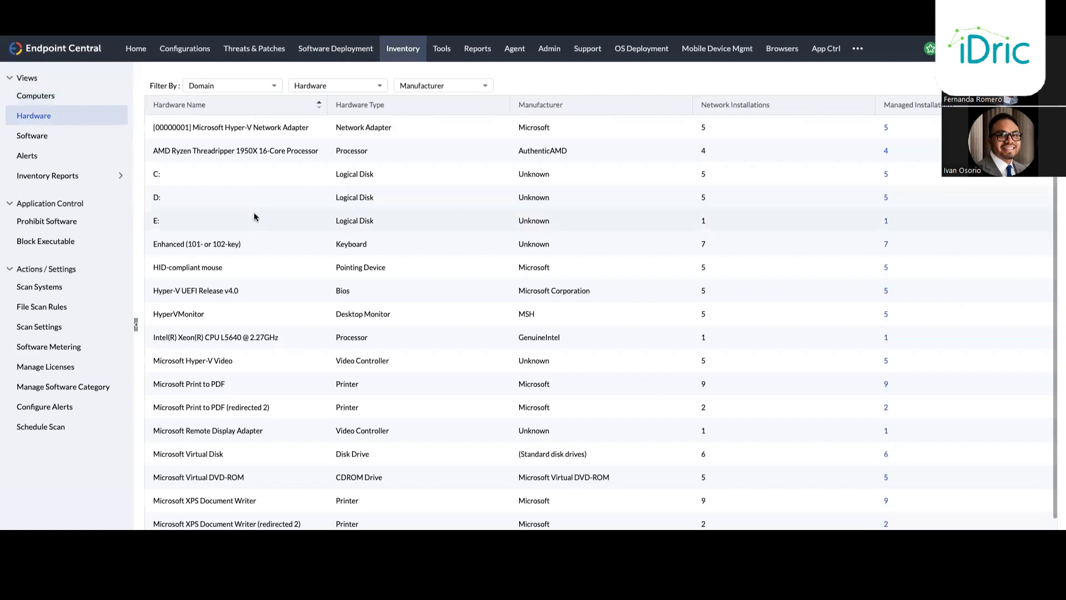
scroll(255, 217, down, 3)
scroll(254, 217, up, 2)
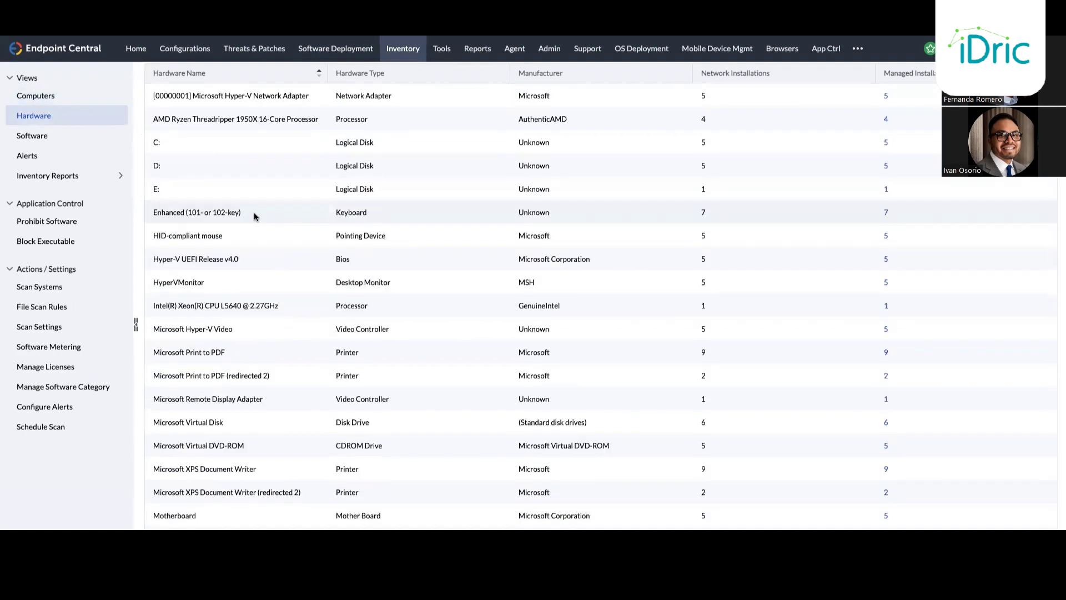
scroll(255, 212, up, 1)
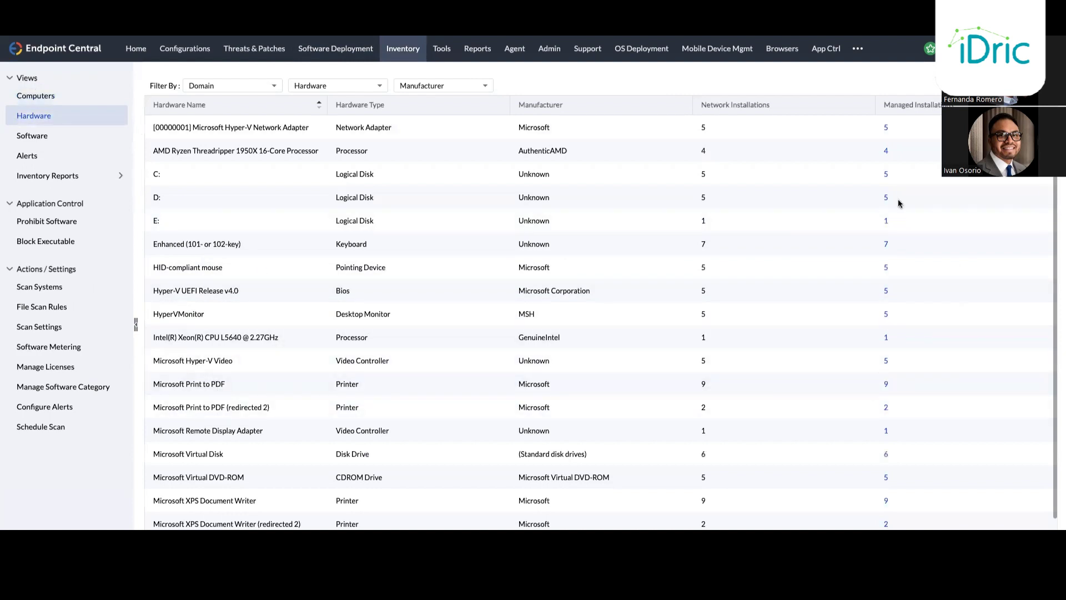
Step: Review the software inventory with its versions, manufacturers and managed installations, and open the generated inventory alerts
click(31, 136)
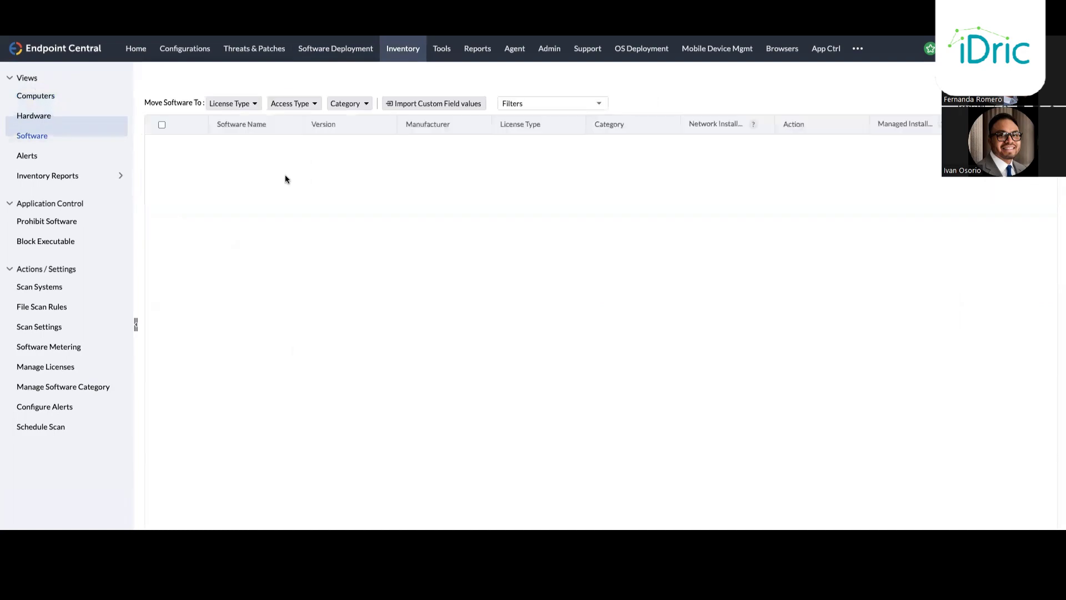
scroll(258, 244, down, 3)
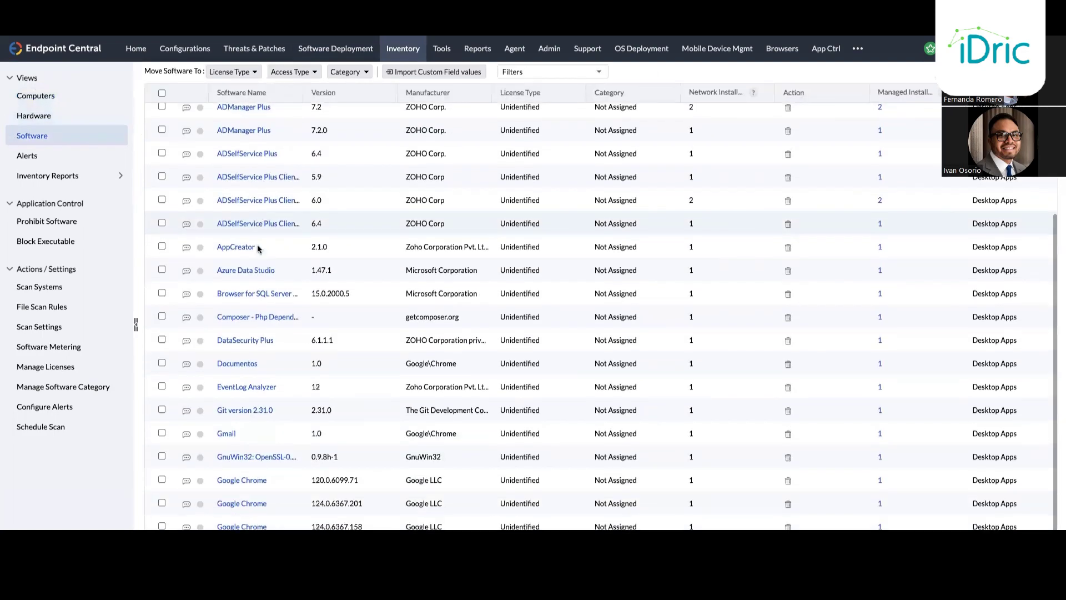
scroll(258, 245, up, 3)
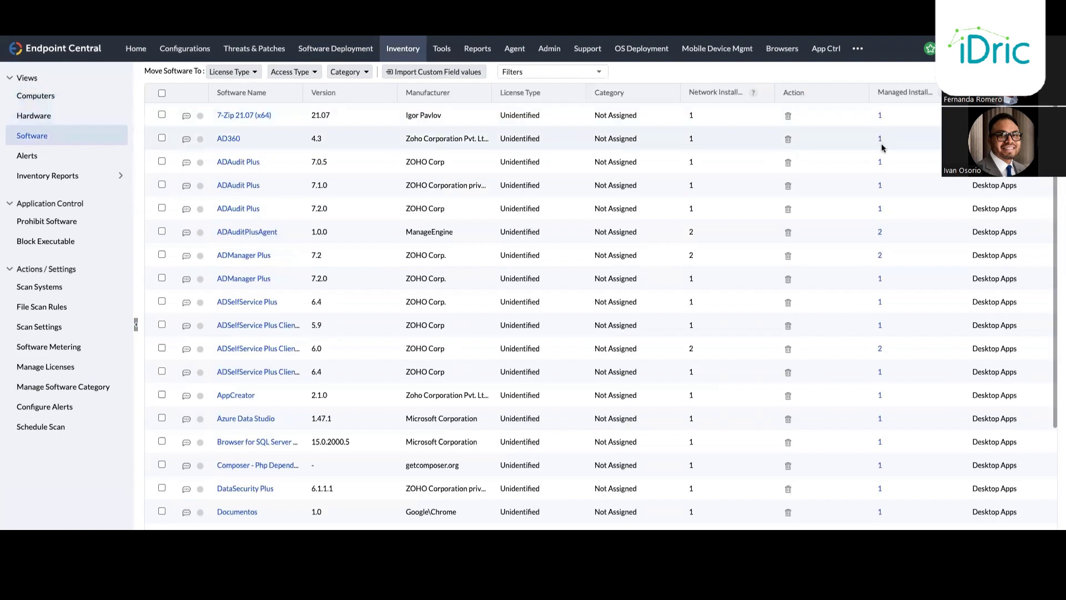
click(32, 156)
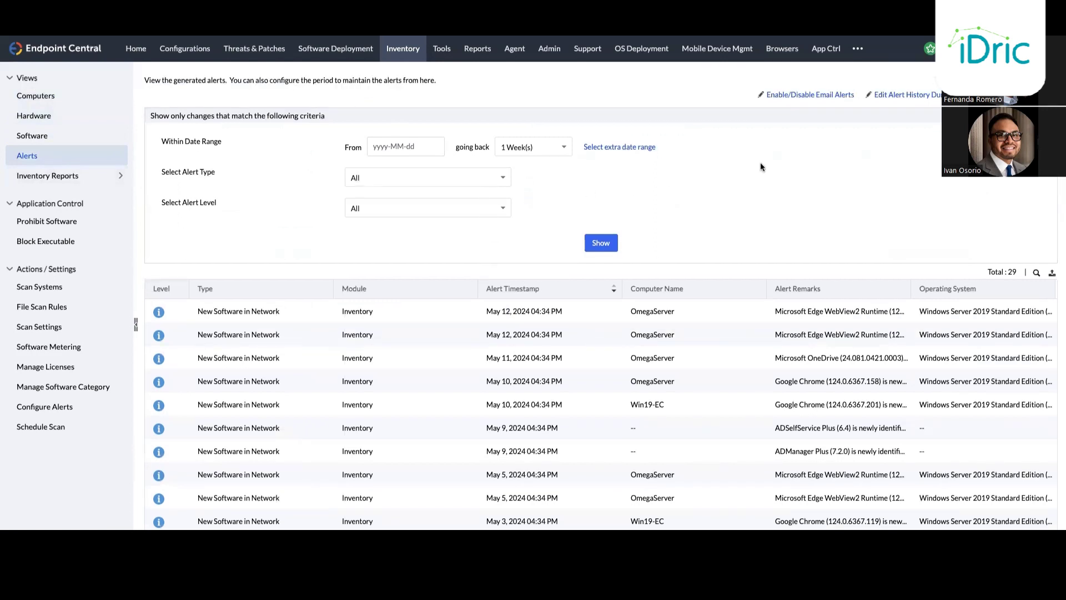
Step: Open the inventory e-mail alert configuration and review the hardware notification options, from input/output devices to ports and other hardware
click(799, 95)
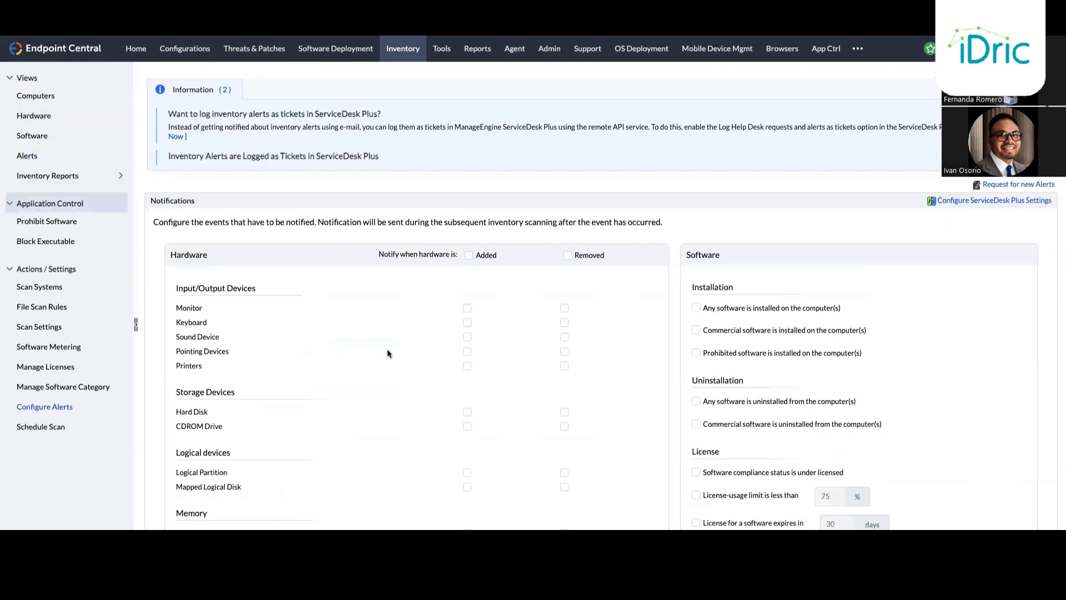
scroll(387, 354, down, 2)
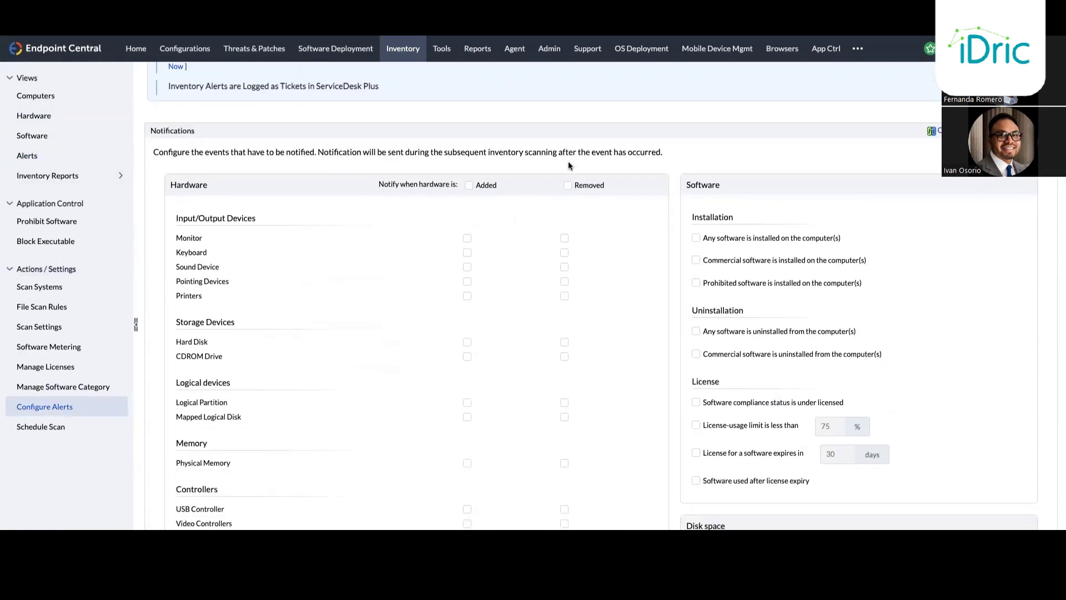
scroll(205, 235, down, 1)
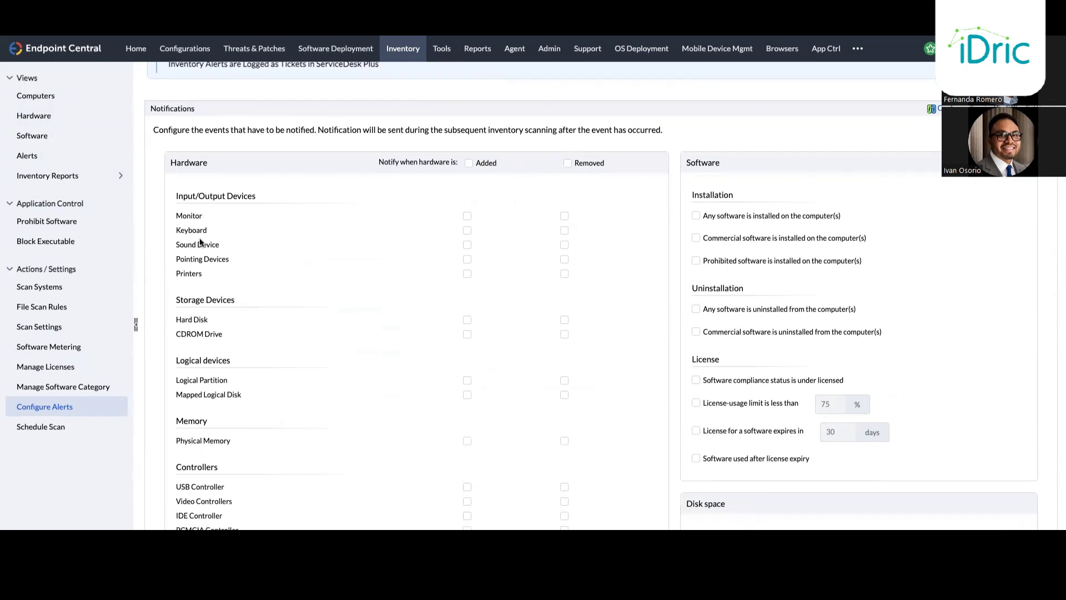
scroll(575, 196, down, 1)
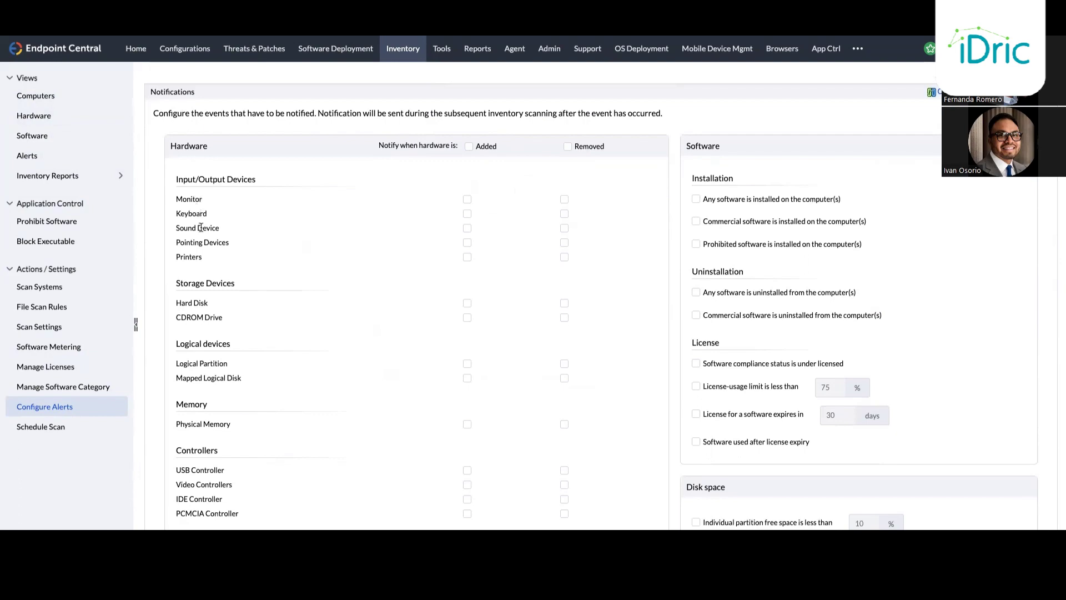
scroll(201, 232, down, 5)
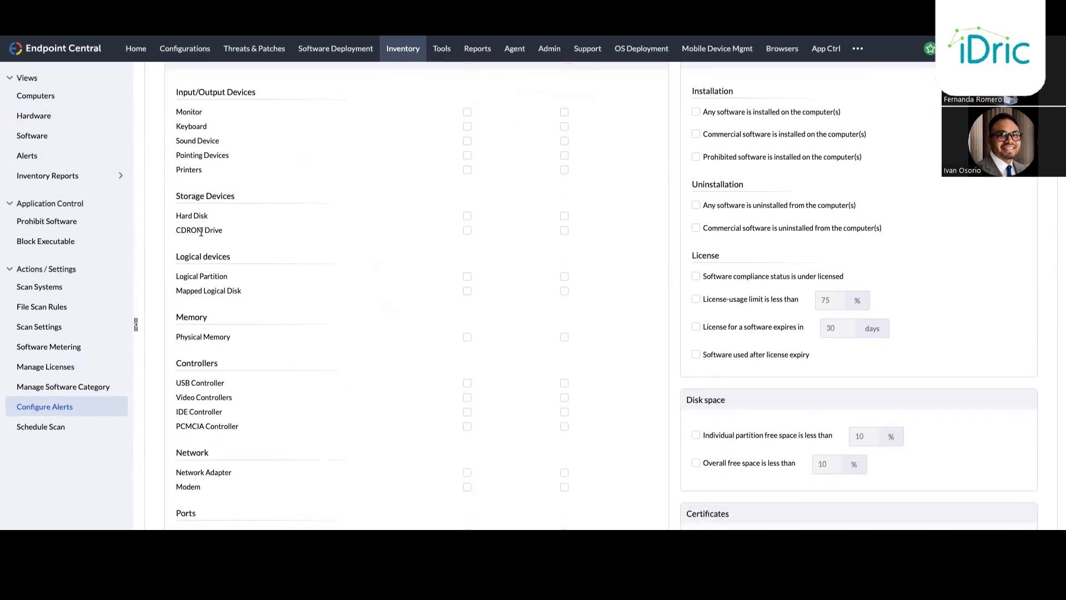
scroll(201, 232, down, 3)
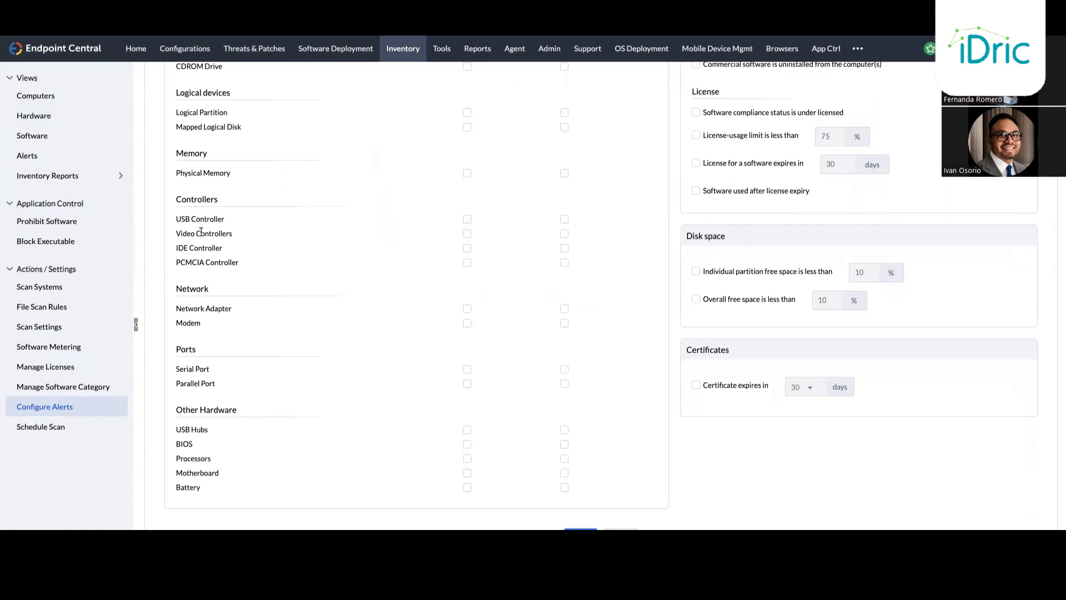
scroll(571, 252, up, 5)
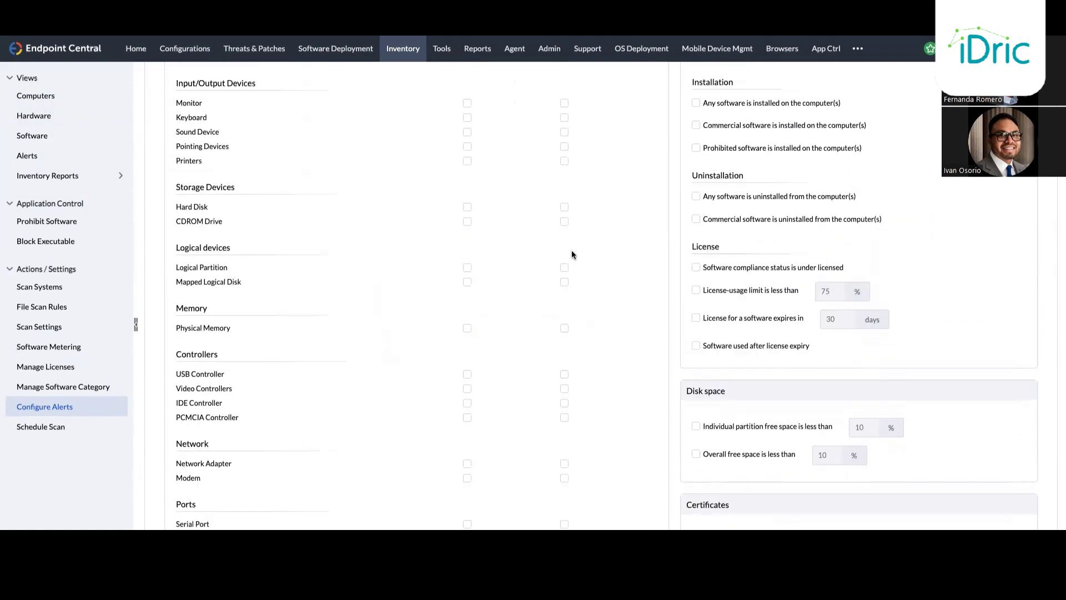
scroll(573, 254, up, 3)
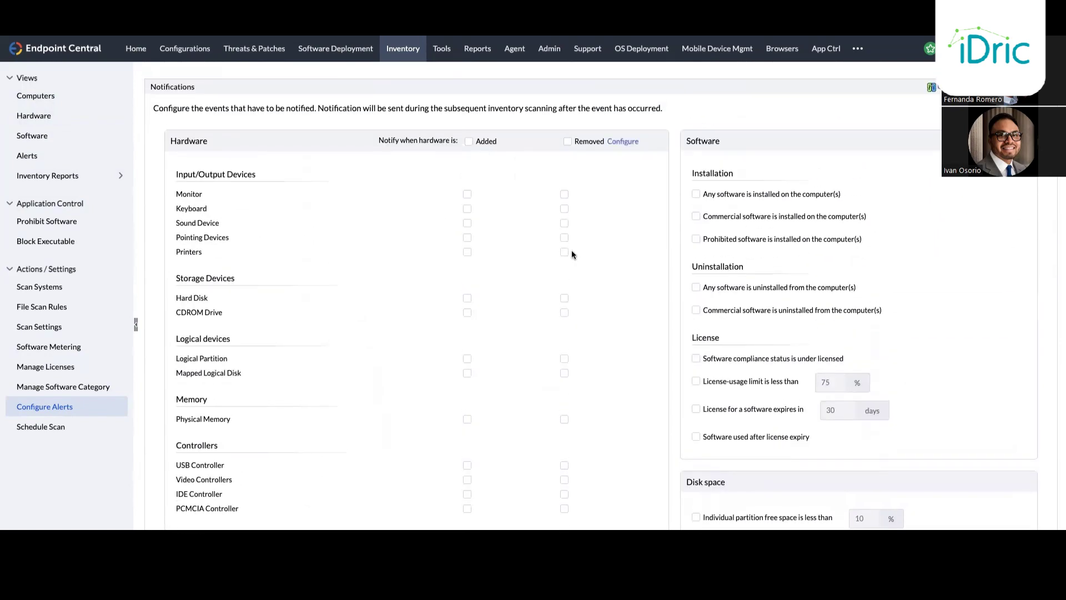
Step: Review the software notification options for installation, uninstallation and licenses
drag(693, 172, 738, 172)
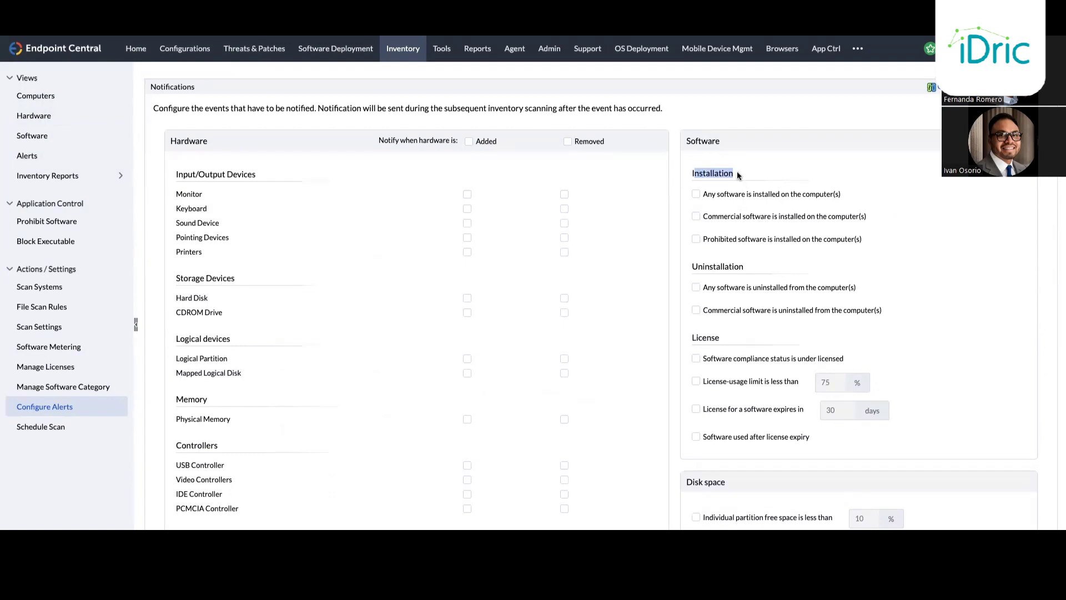
drag(698, 266, 730, 268)
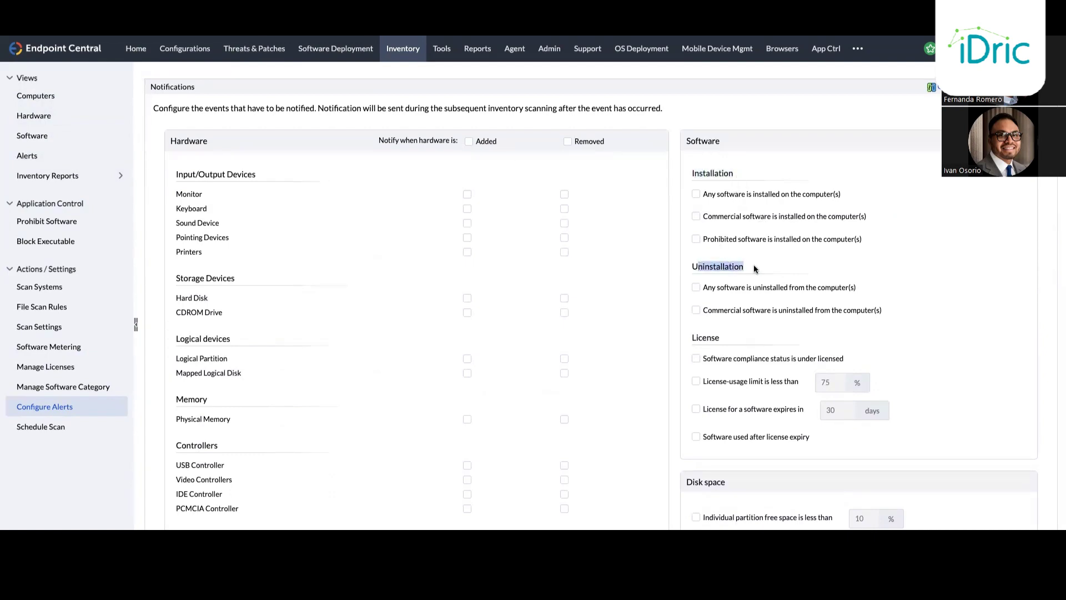
scroll(754, 267, down, 3)
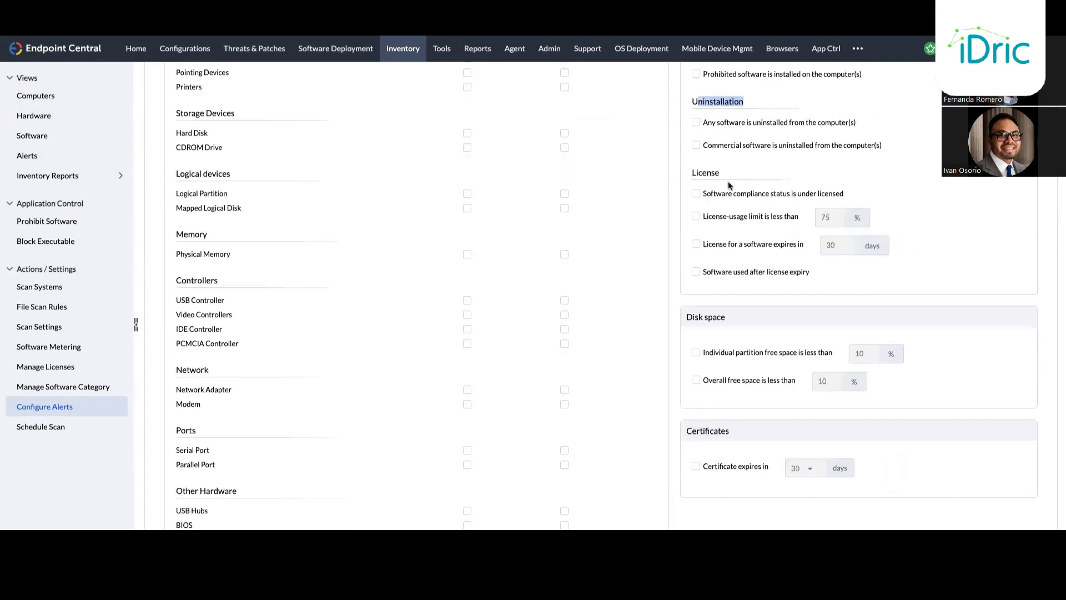
click(715, 178)
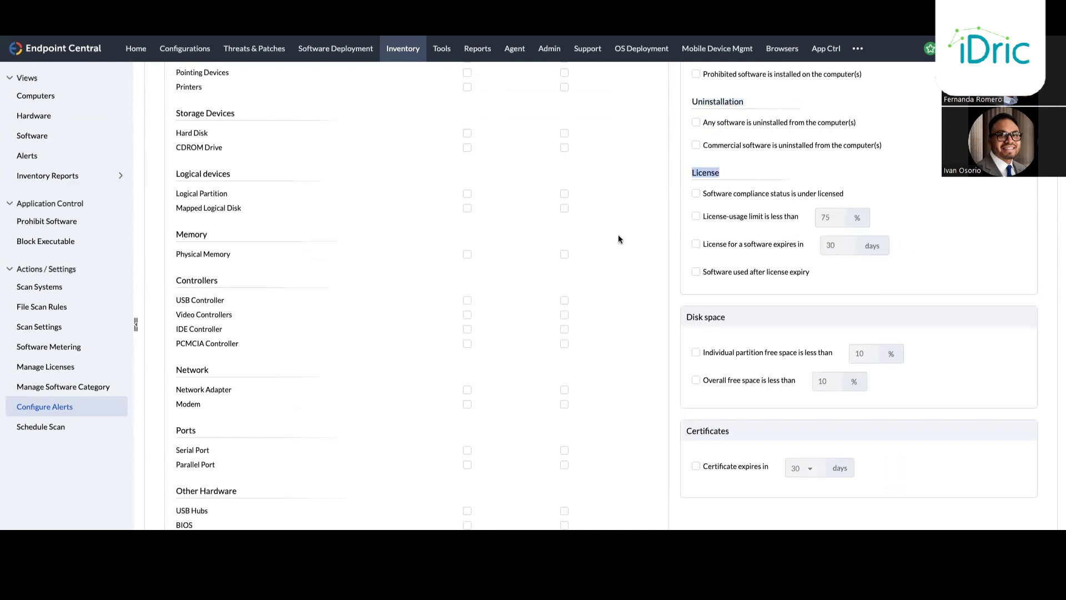
Step: Try out the license-usage limit and license expiry alerts, clear both again and look over the disk space and certificate alert options
mouse_move(719, 225)
click(712, 218)
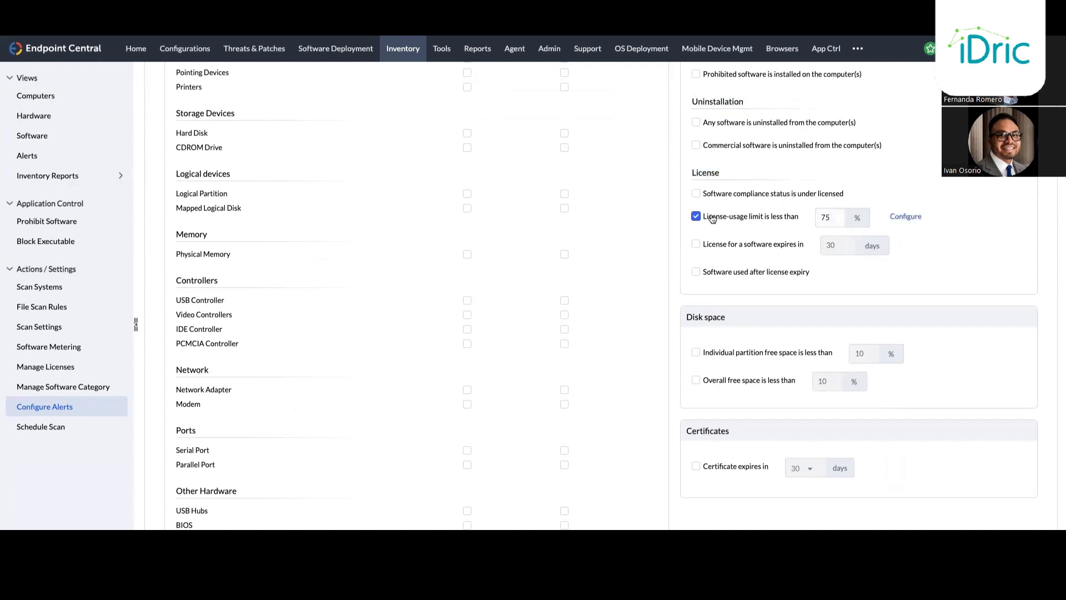
click(696, 245)
click(696, 245)
click(696, 217)
scroll(777, 200, down, 3)
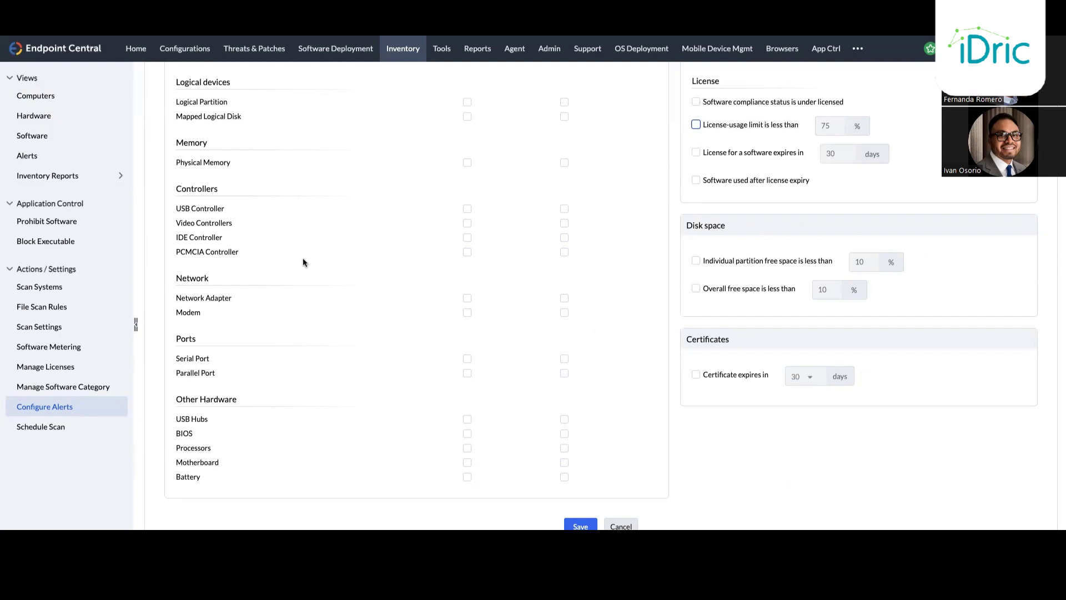
scroll(302, 258, up, 6)
Step: Look over the available inventory reports, the prohibited software and blocked executable policies, and the scan status of the systems
click(76, 174)
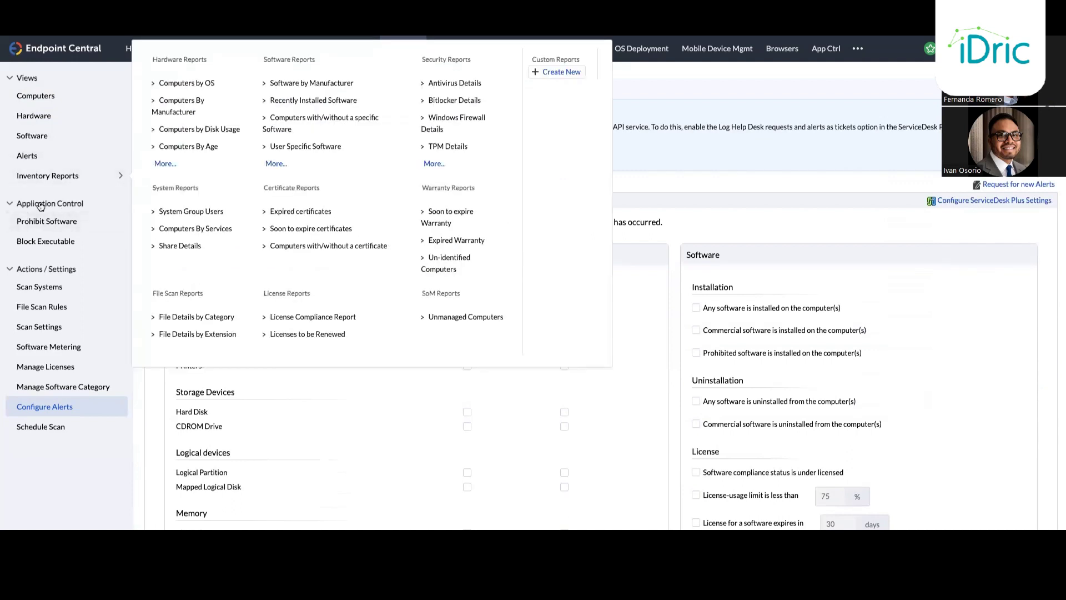
click(51, 222)
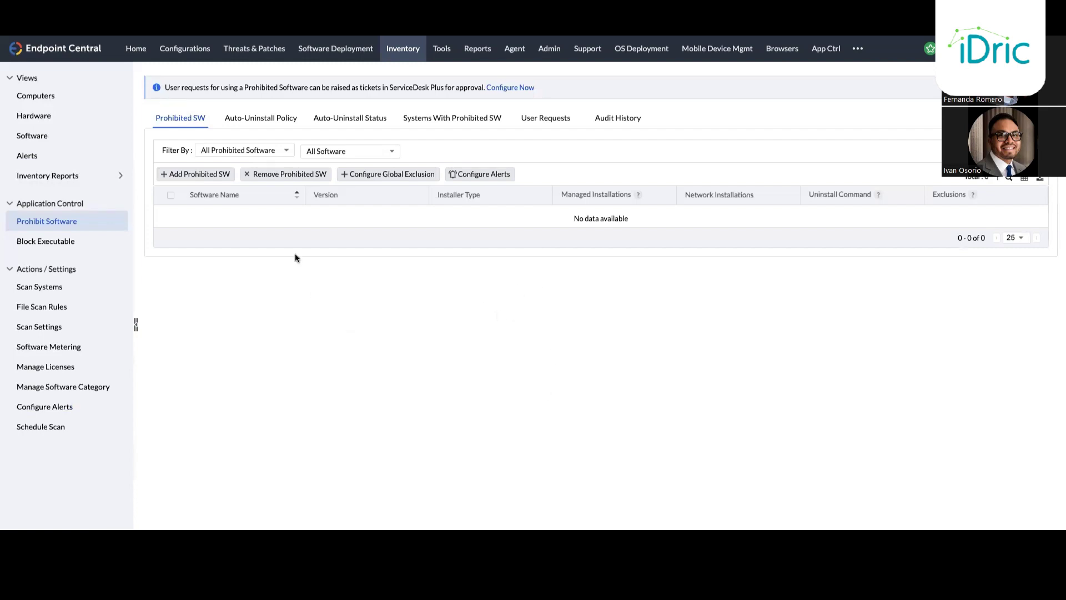
click(85, 240)
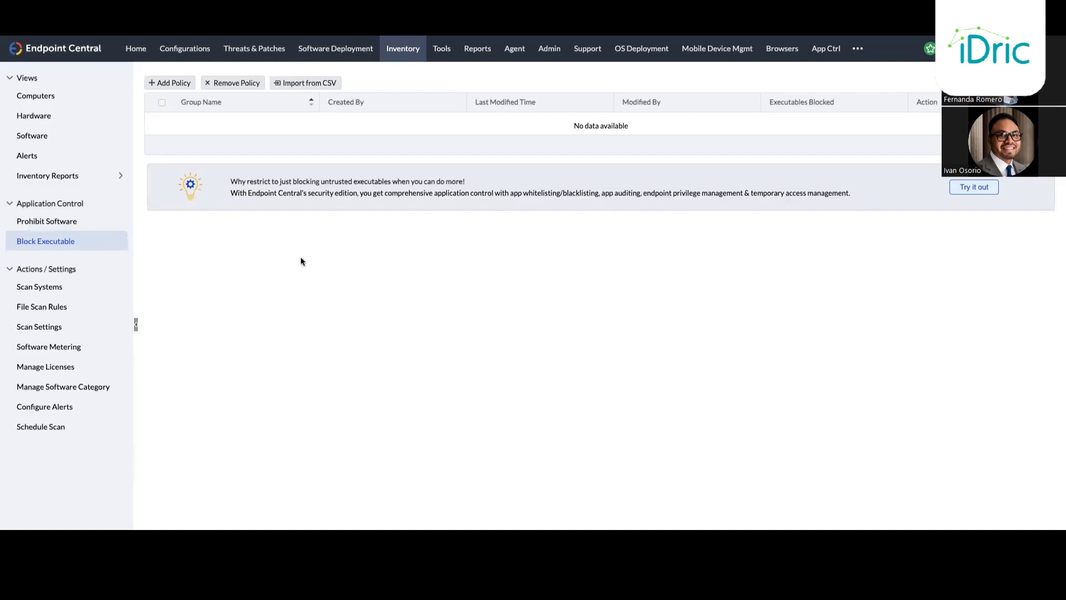
click(72, 287)
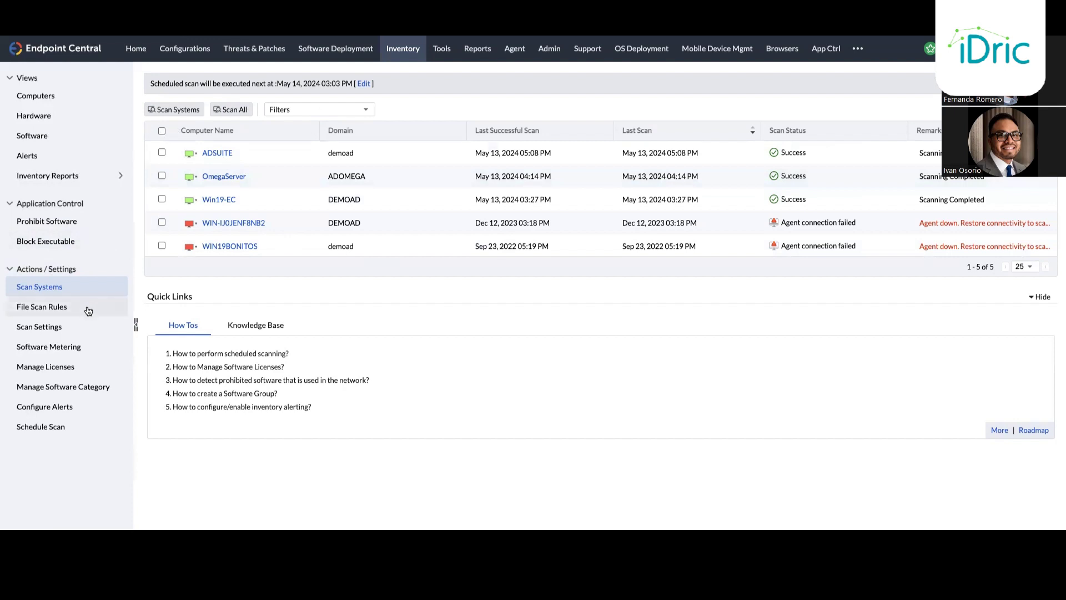
Step: Try weekly and monthly frequencies in the inventory scan schedule, then discard the changes
click(65, 427)
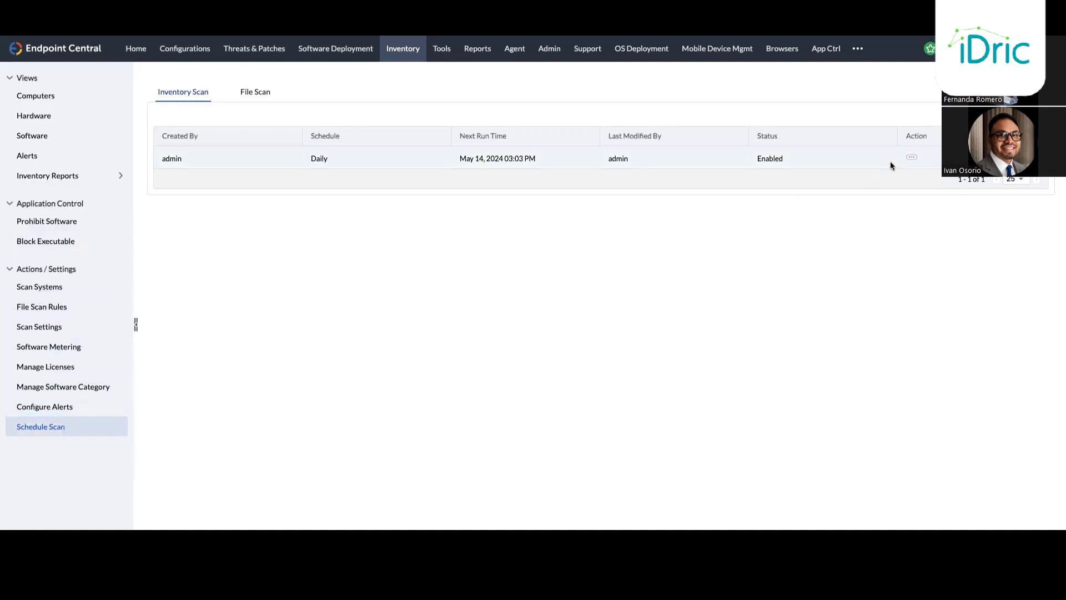
click(910, 157)
click(861, 138)
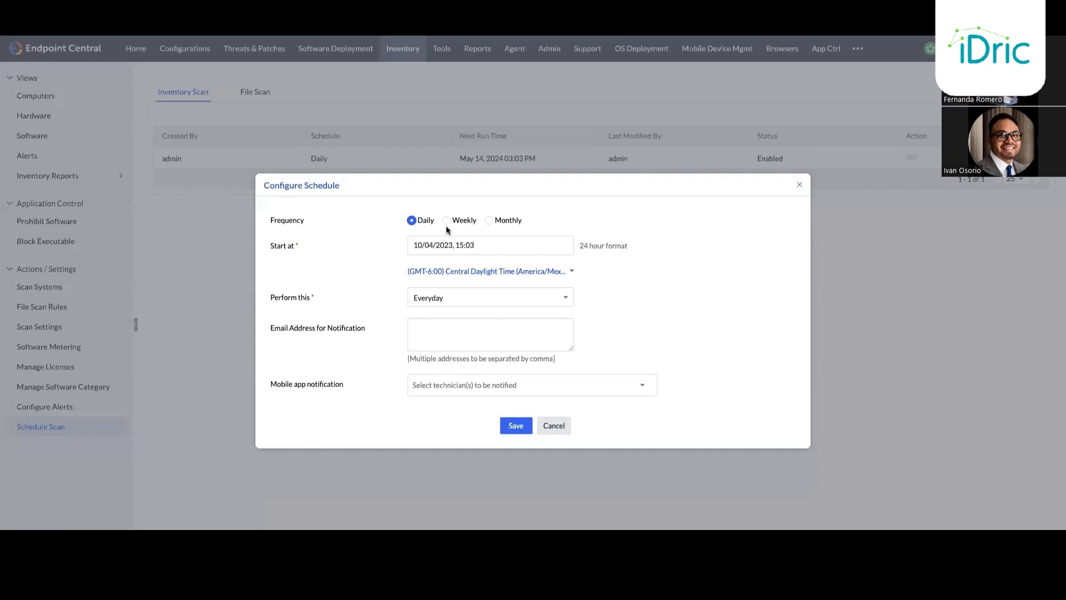
click(446, 221)
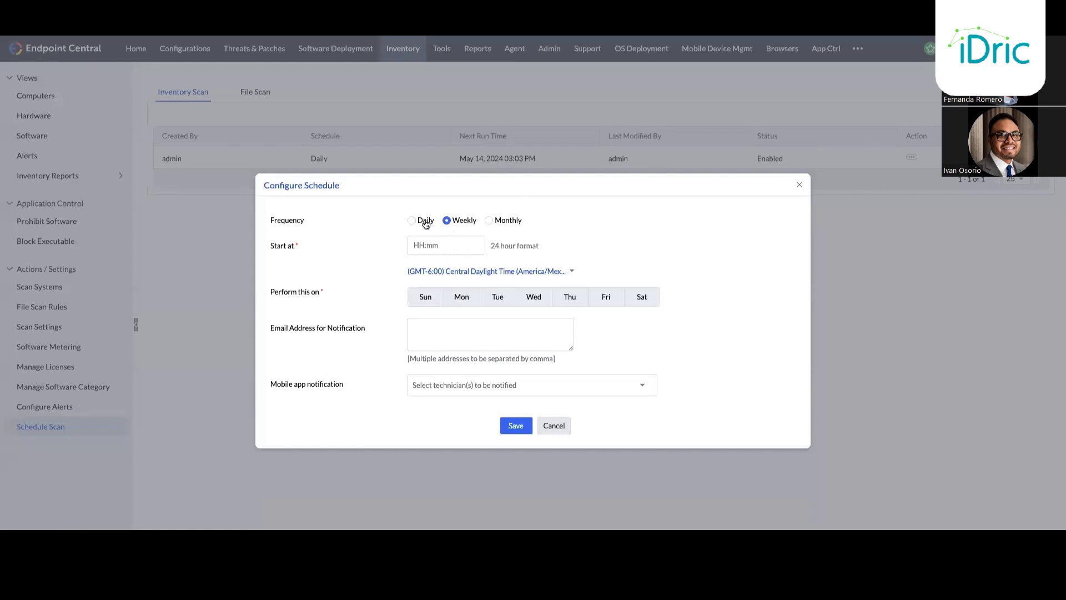
click(425, 222)
click(446, 220)
click(438, 247)
click(490, 221)
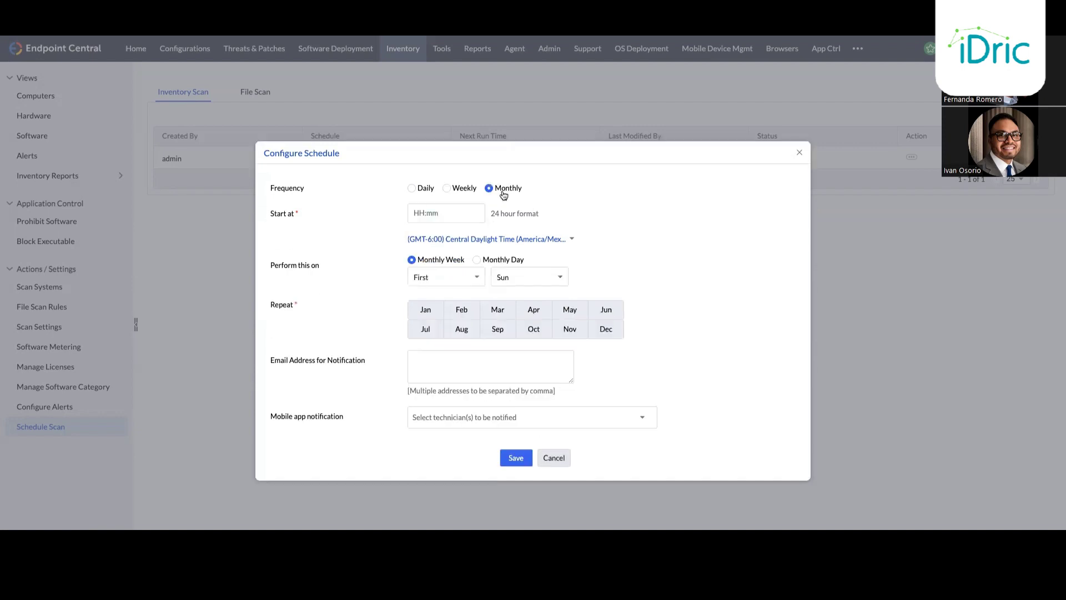
click(443, 352)
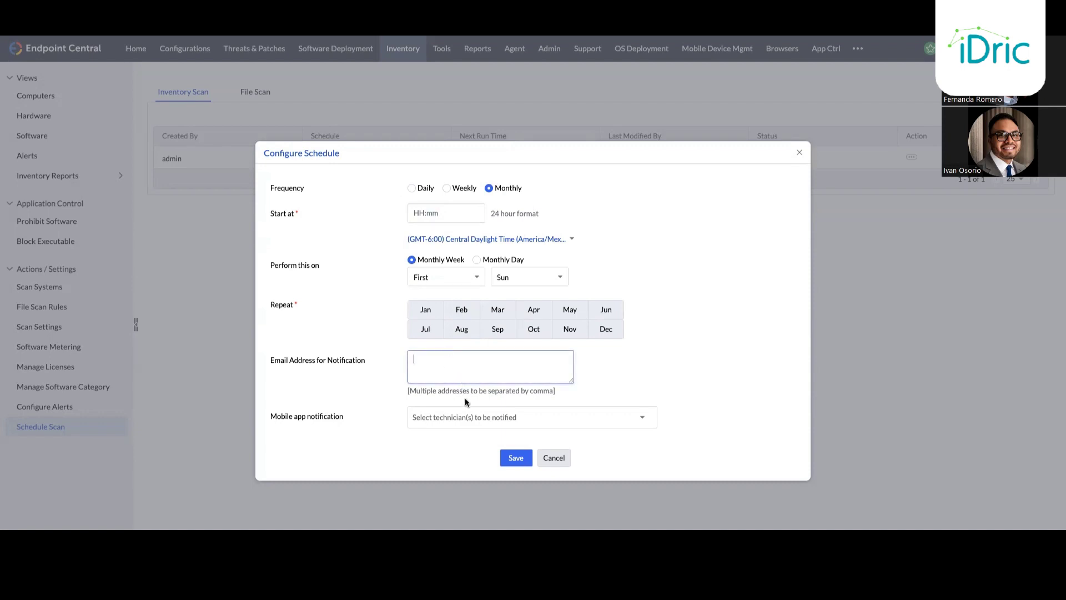
click(553, 456)
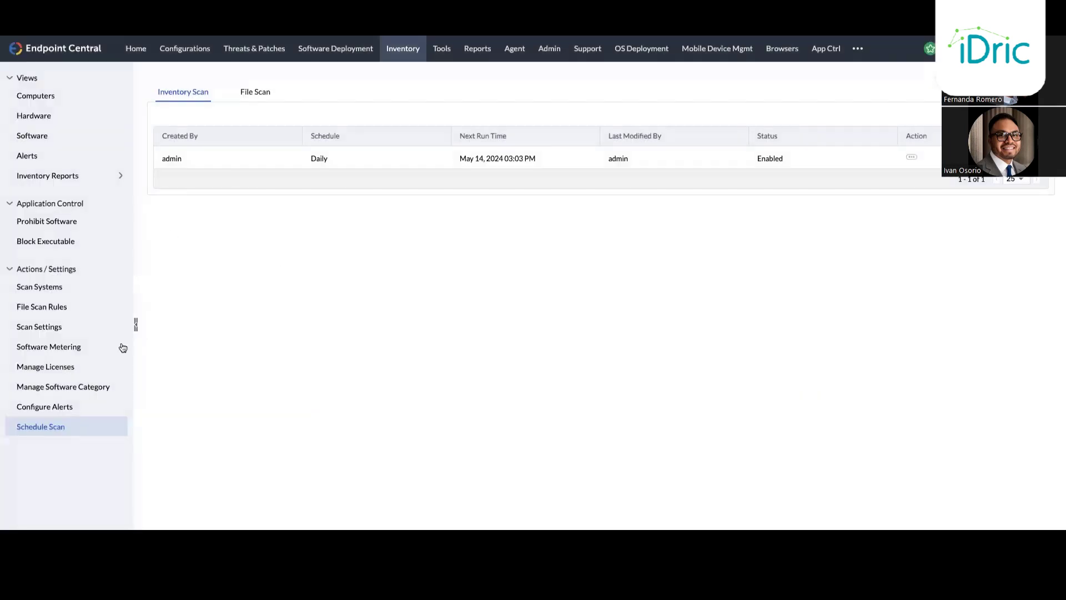
Step: Review the forms for adding a software metering rule and for adding a software license
click(93, 355)
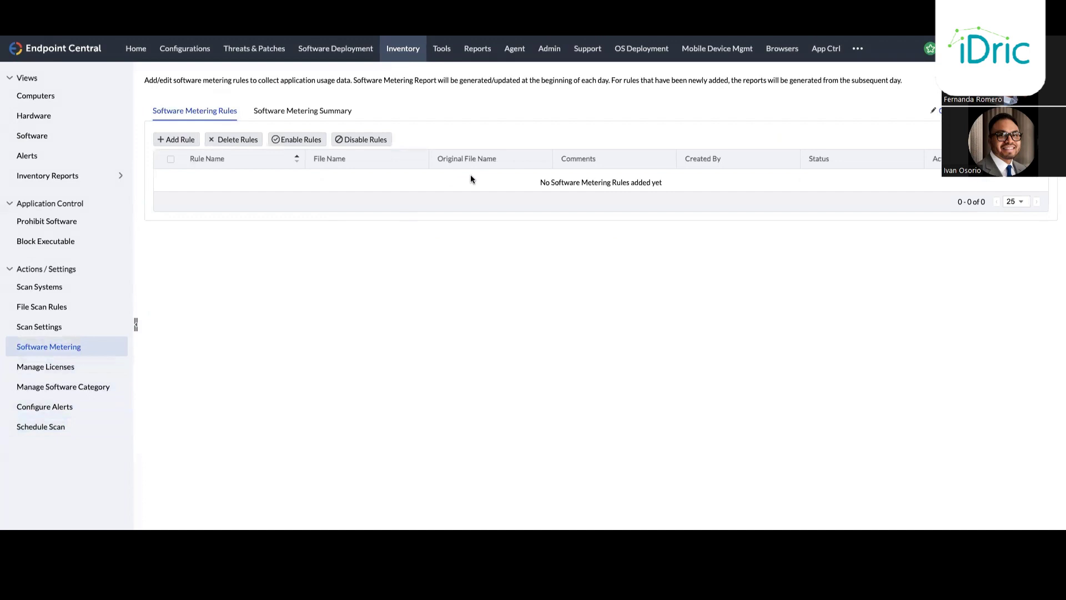
click(173, 139)
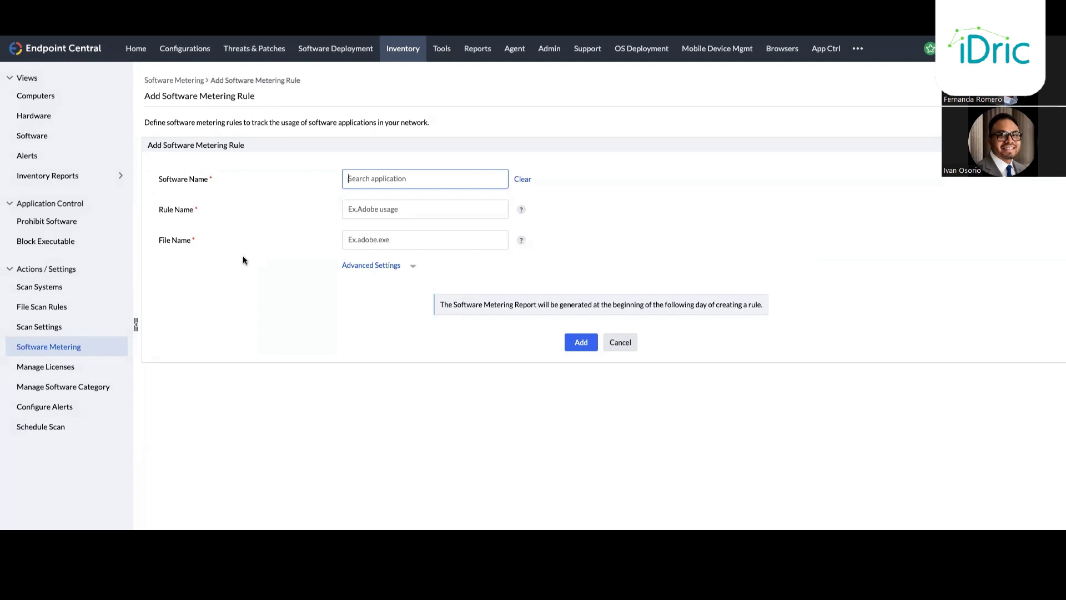
click(83, 368)
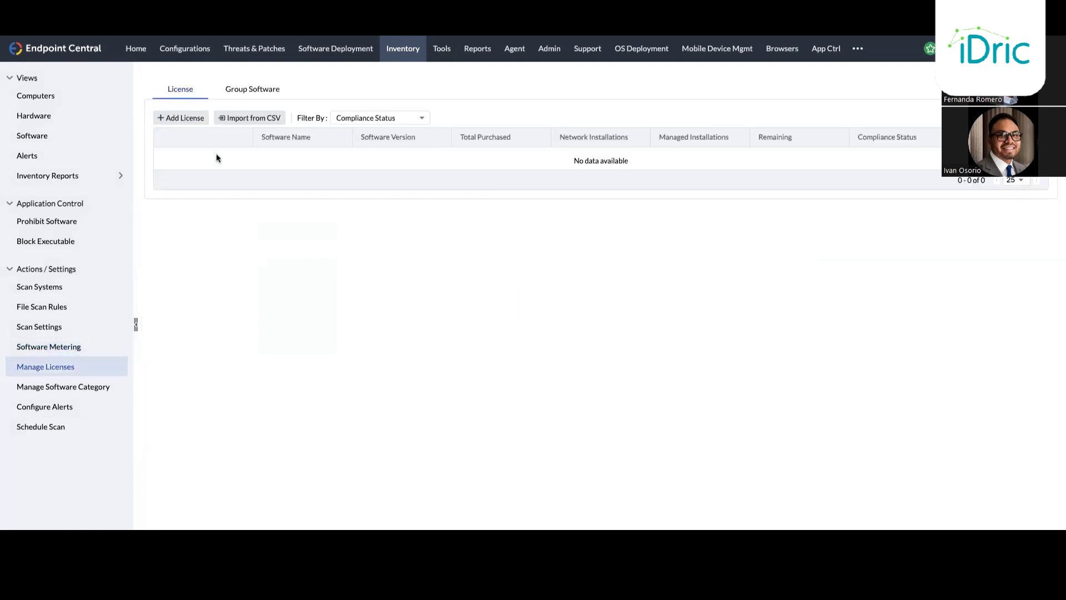
click(188, 119)
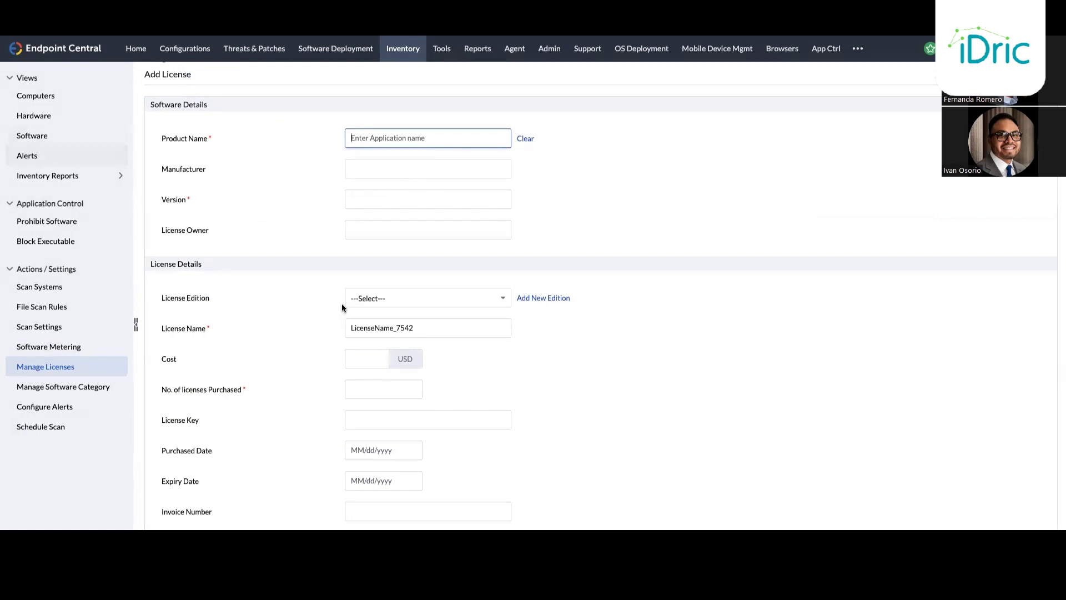
scroll(312, 185, down, 10)
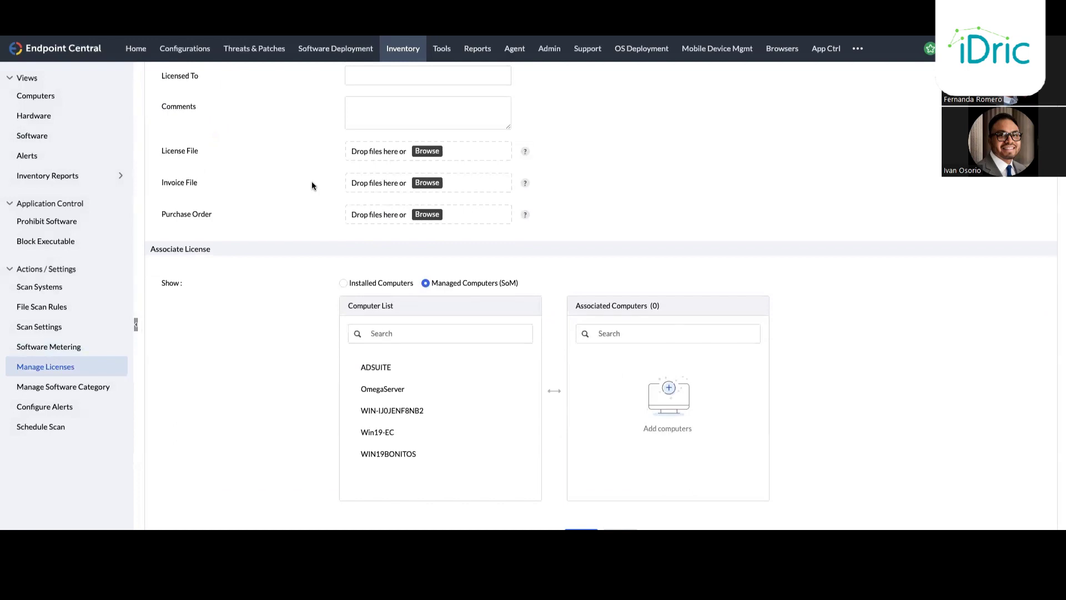
scroll(311, 183, up, 10)
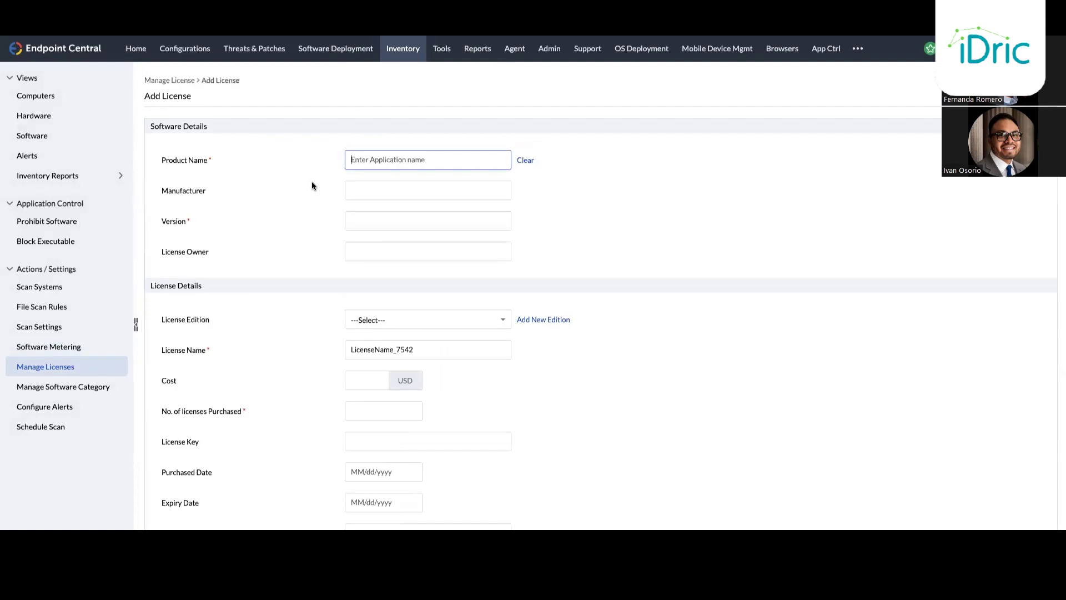
Step: Start a remote control connection to the ADSUITE computer, giving "prueba" as the reason message
click(444, 51)
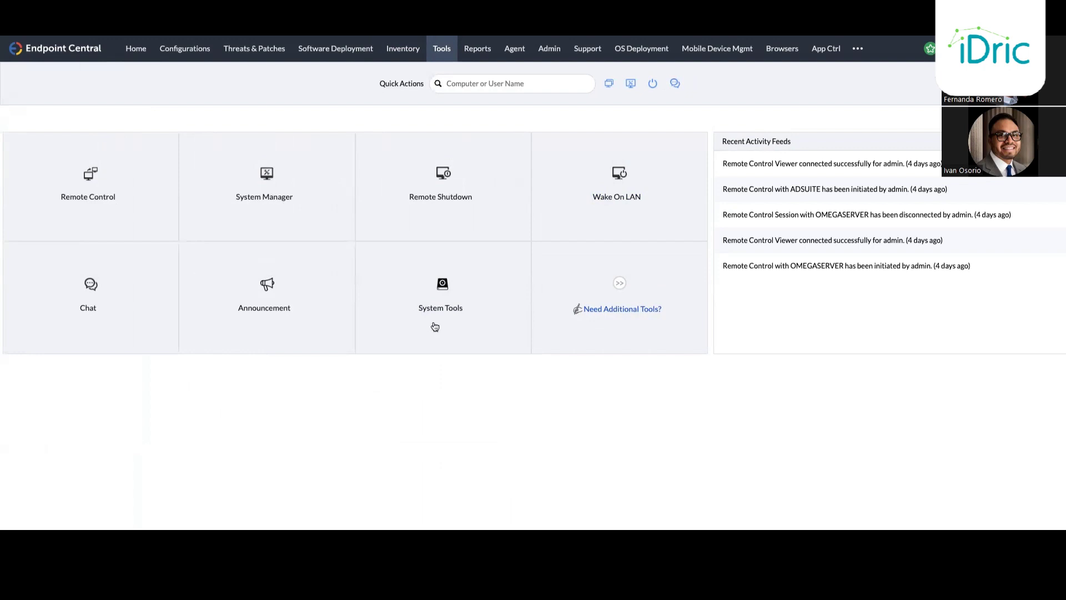
click(82, 181)
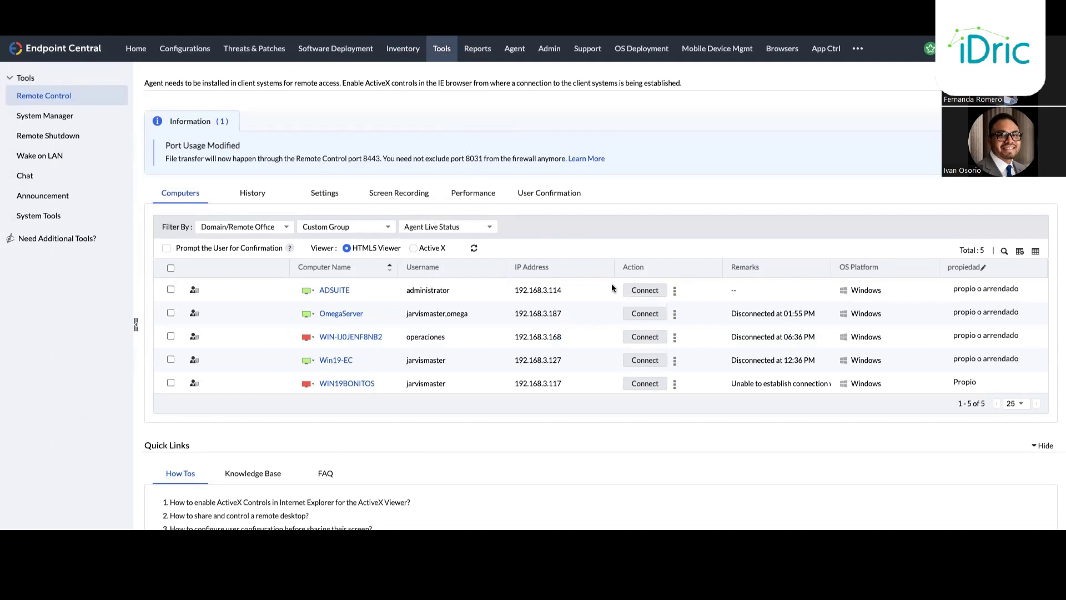
click(645, 290)
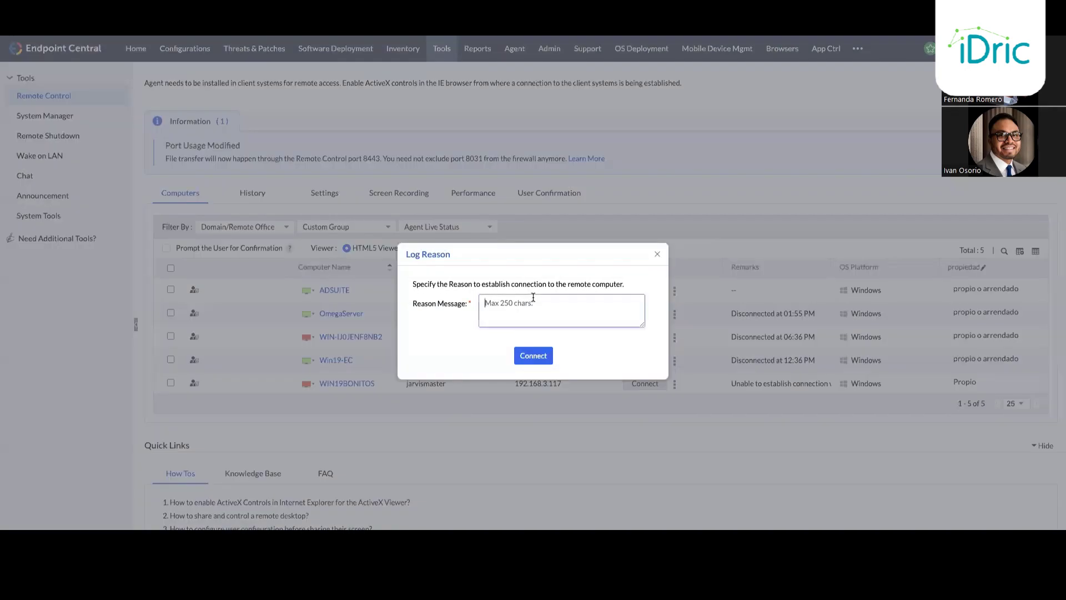
click(533, 297)
text(prueba)
click(533, 355)
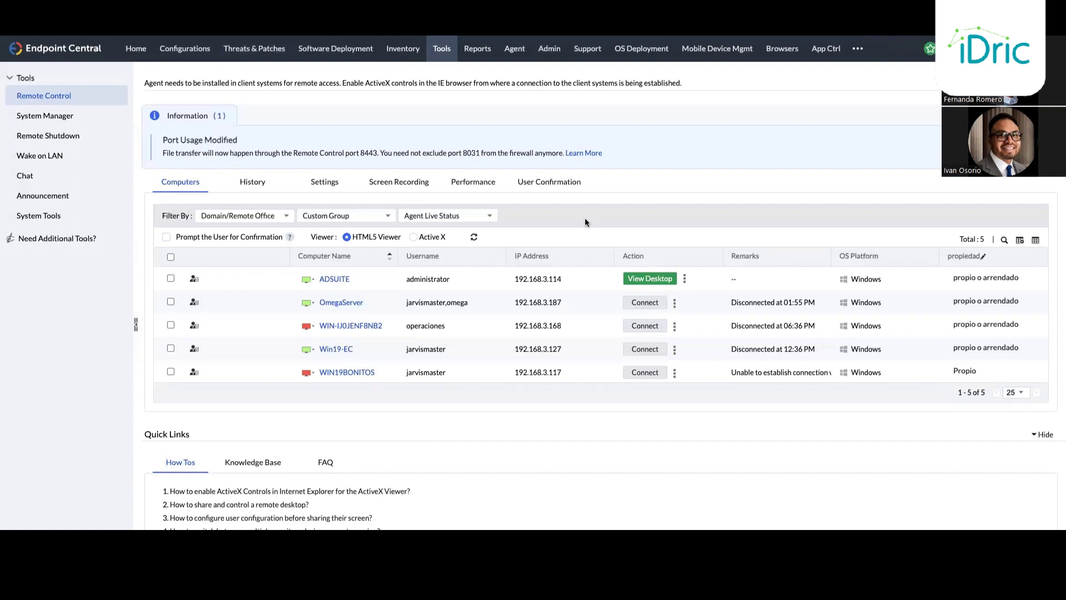
Step: Review the remote control screen recording and performance settings, and open the ADSUITE computer for management in System Manager
click(391, 182)
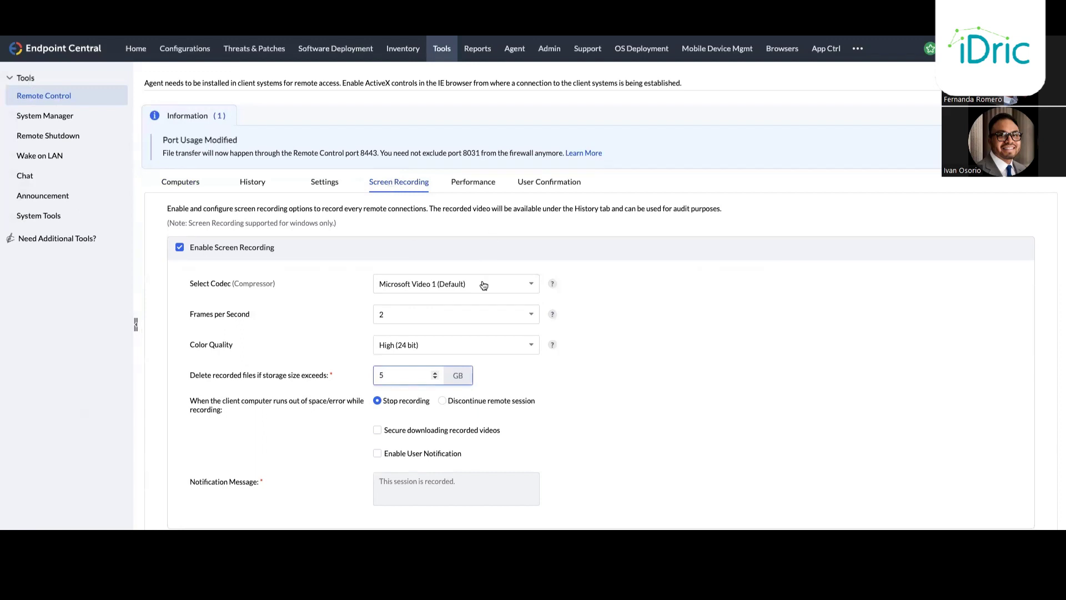
click(476, 184)
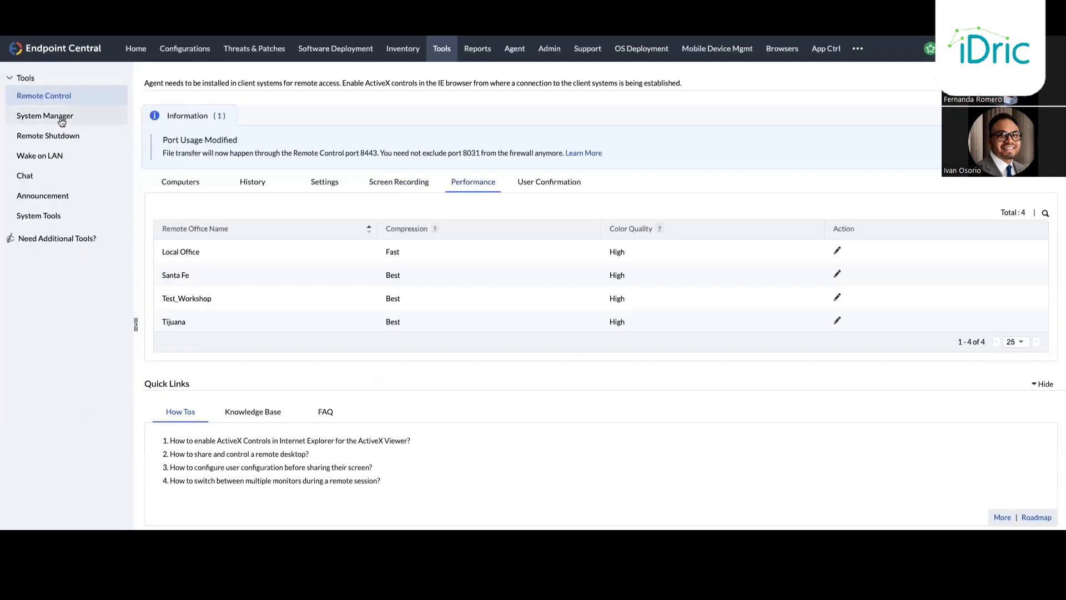
click(61, 120)
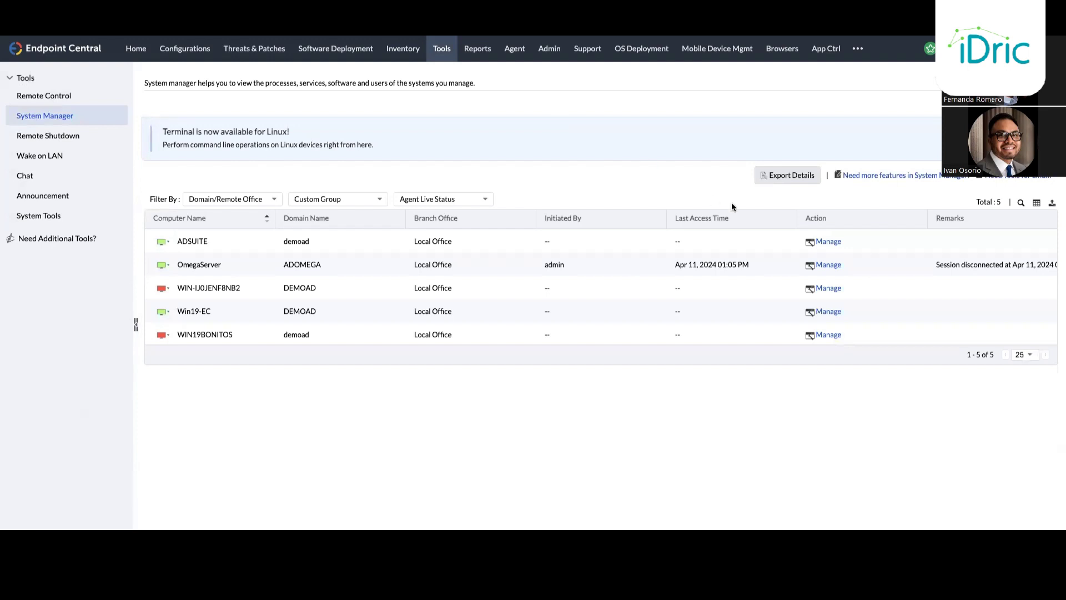
click(826, 241)
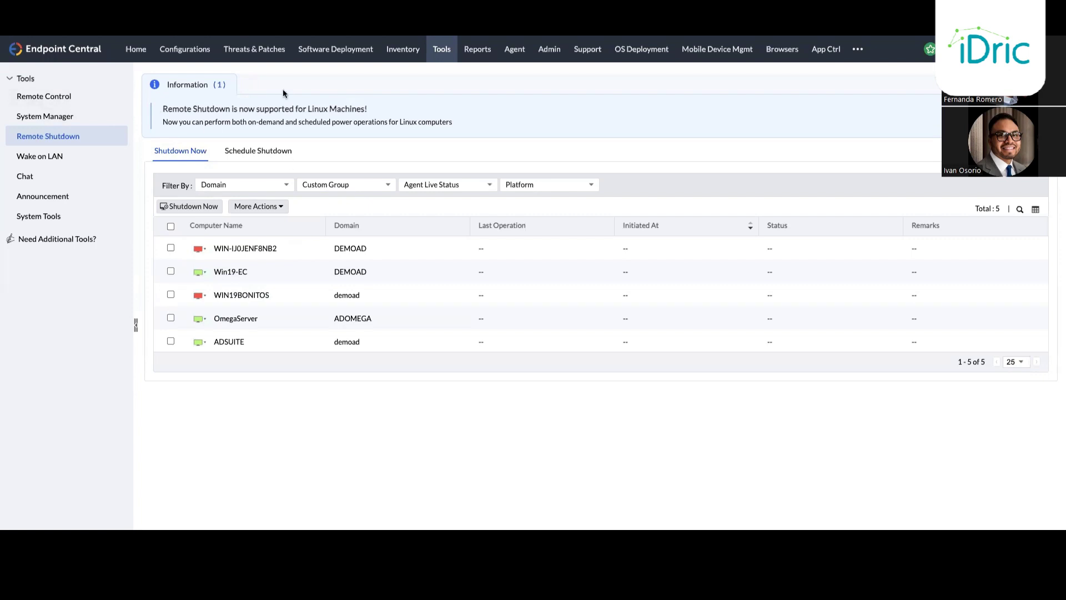
Step: Look over the scheduled and immediate remote shutdown options, along with the Wake on LAN, Chat and Announcement tools
click(252, 156)
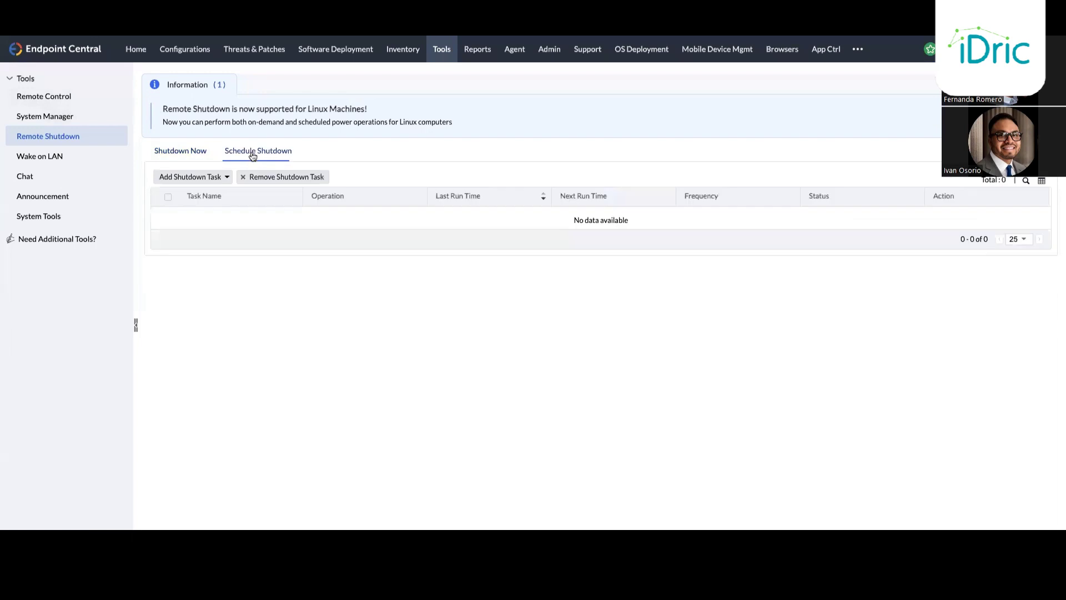
click(178, 155)
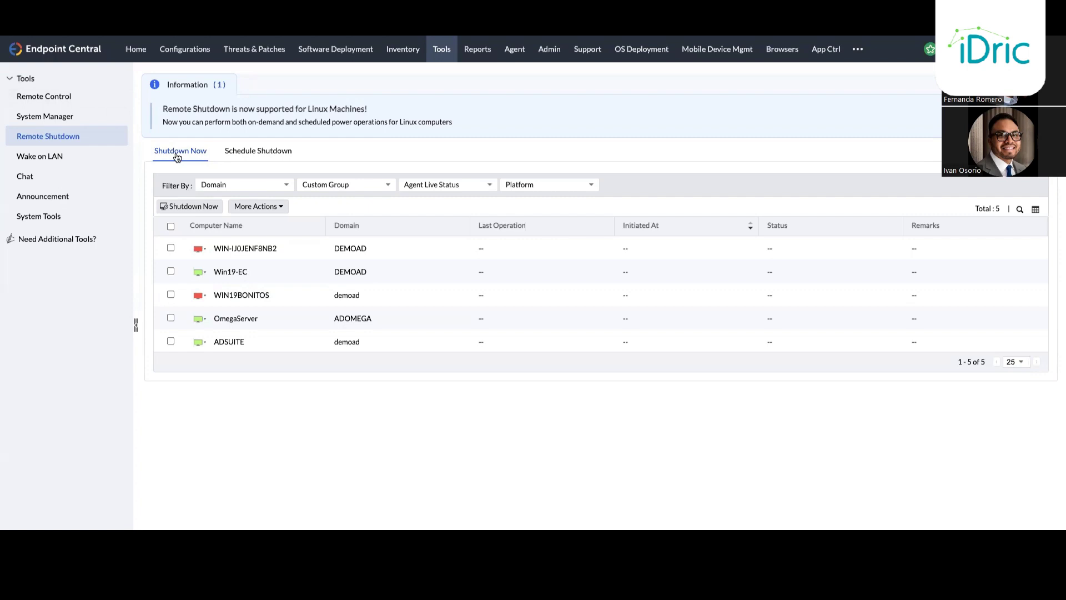
click(48, 156)
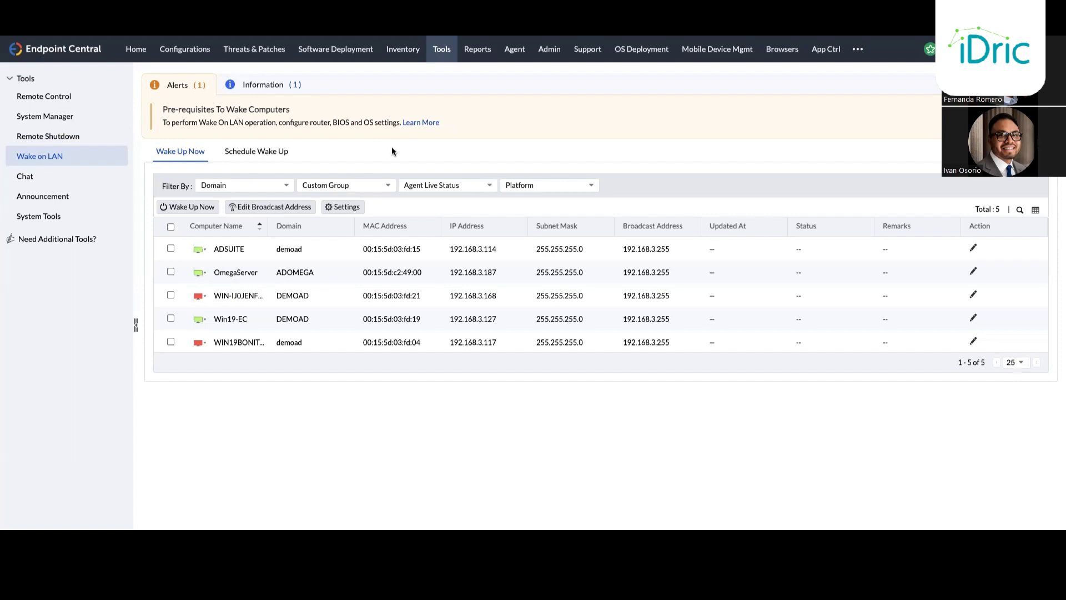
click(32, 178)
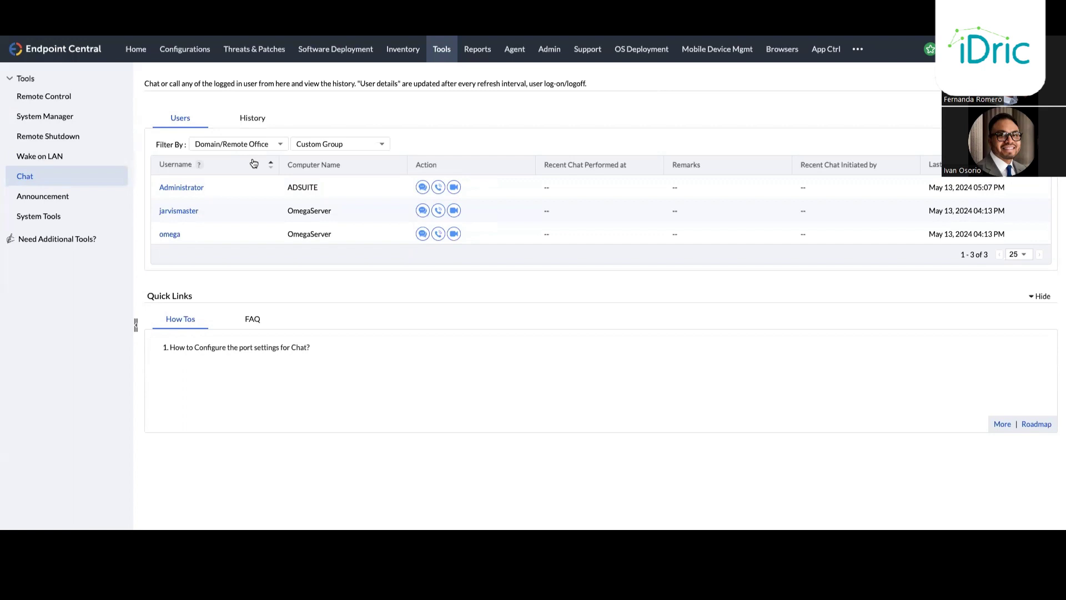
click(66, 197)
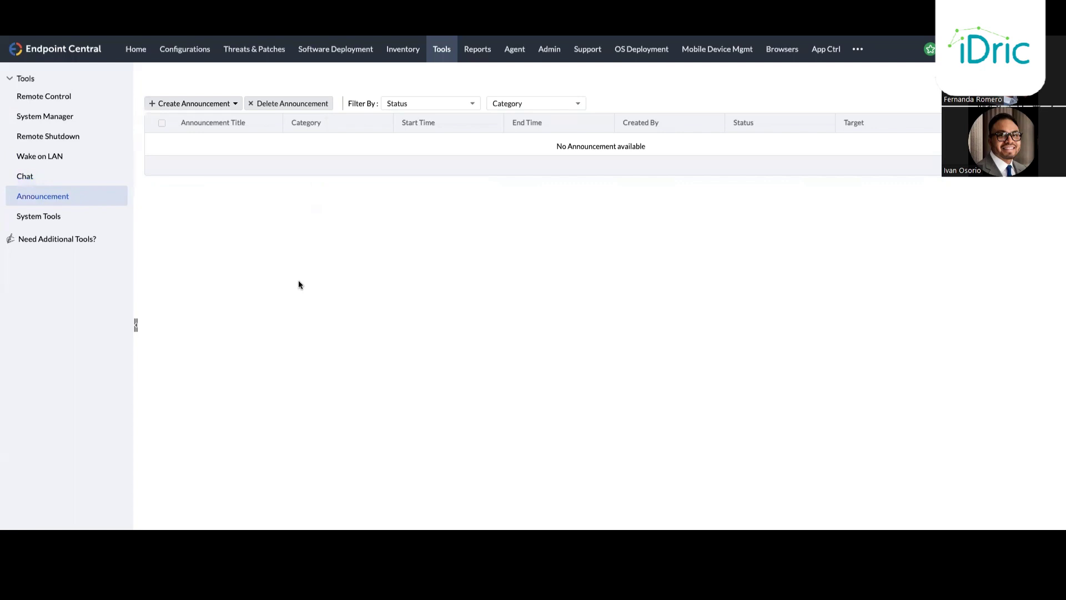
Step: Review the disk tools offered for a new System Tools task, leaving it unsaved and returning to the Tools overview
click(34, 216)
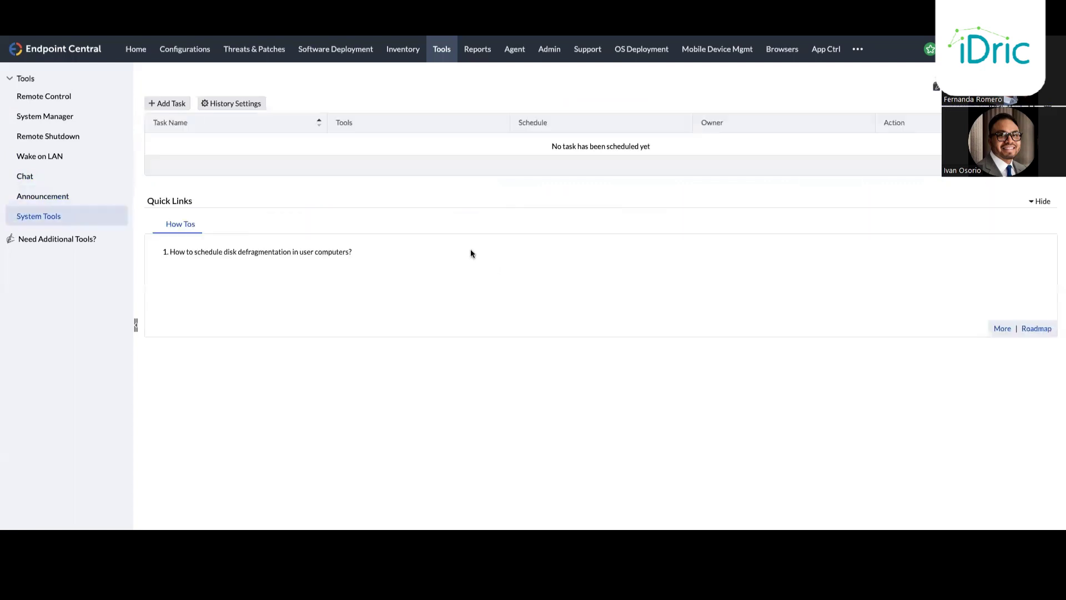
click(163, 103)
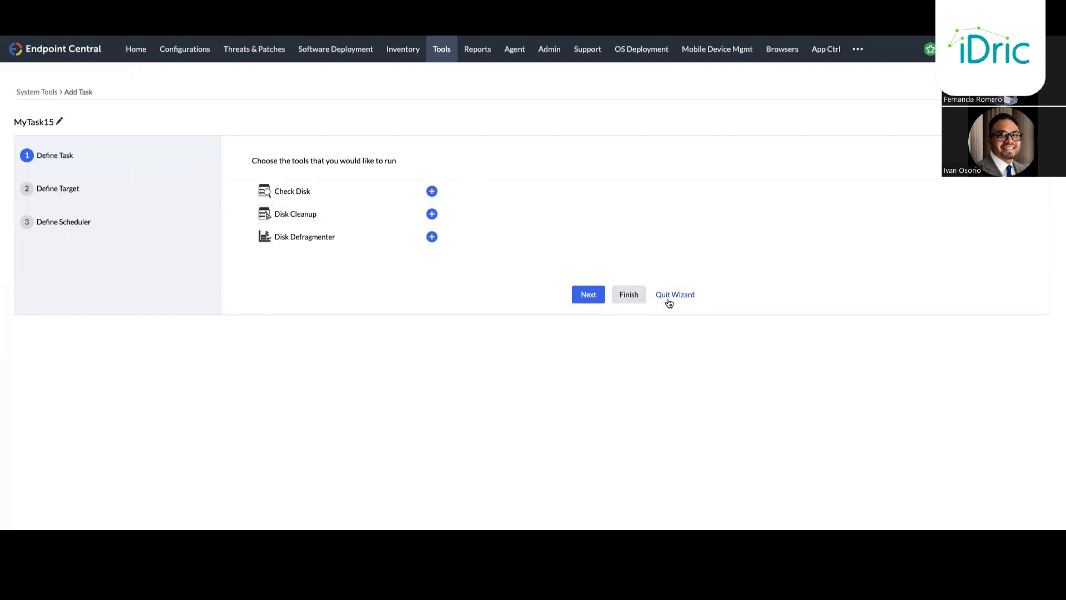
click(634, 293)
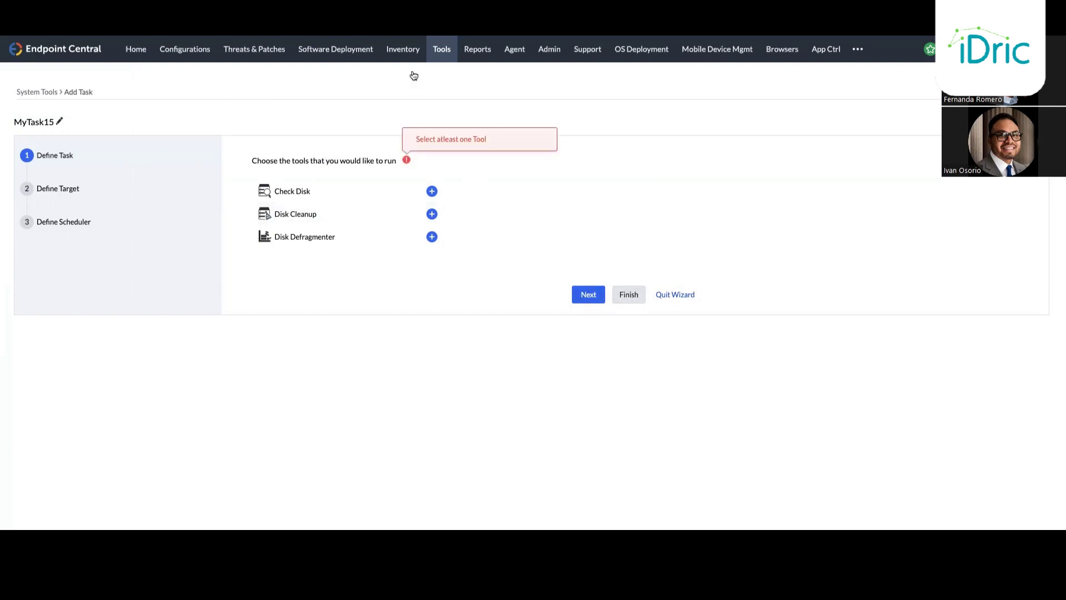
click(434, 54)
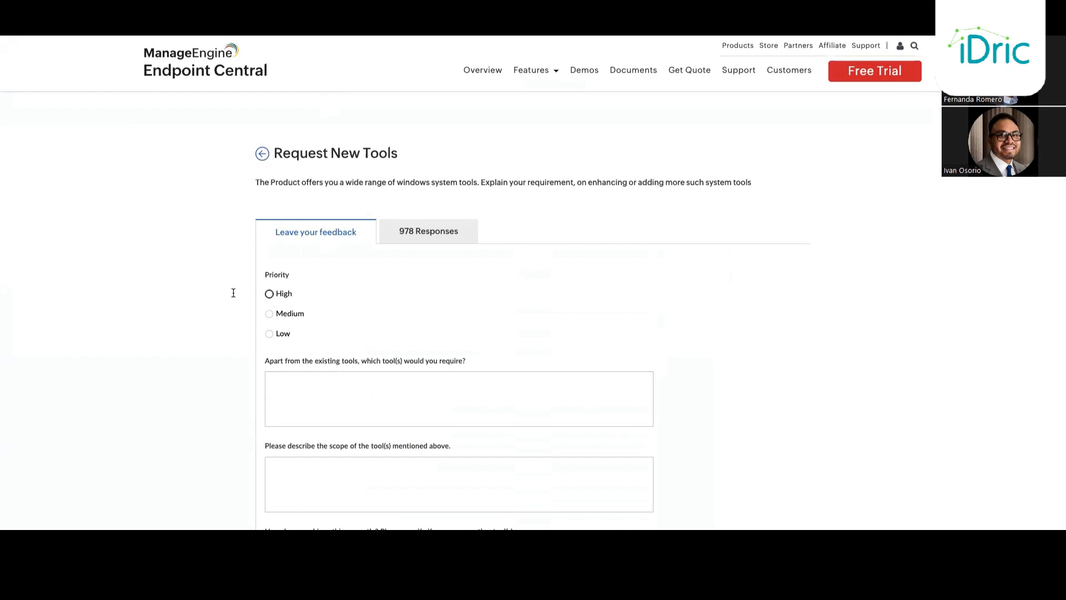
key(ctrl+w)
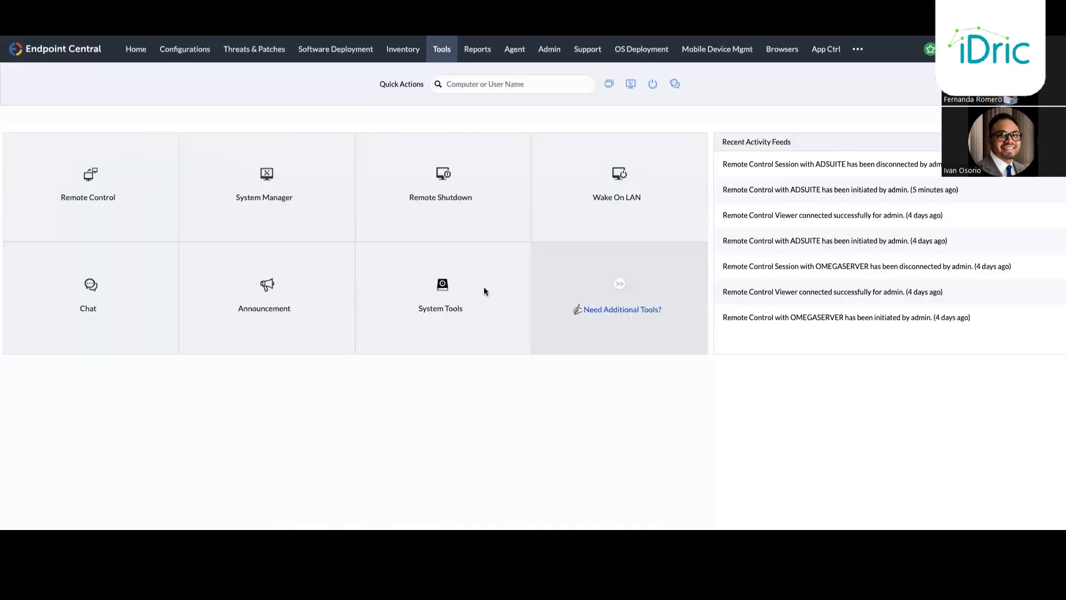
Step: Open the form for a new scheduled report and examine the report categories available, expanding User Logon Reports
click(479, 52)
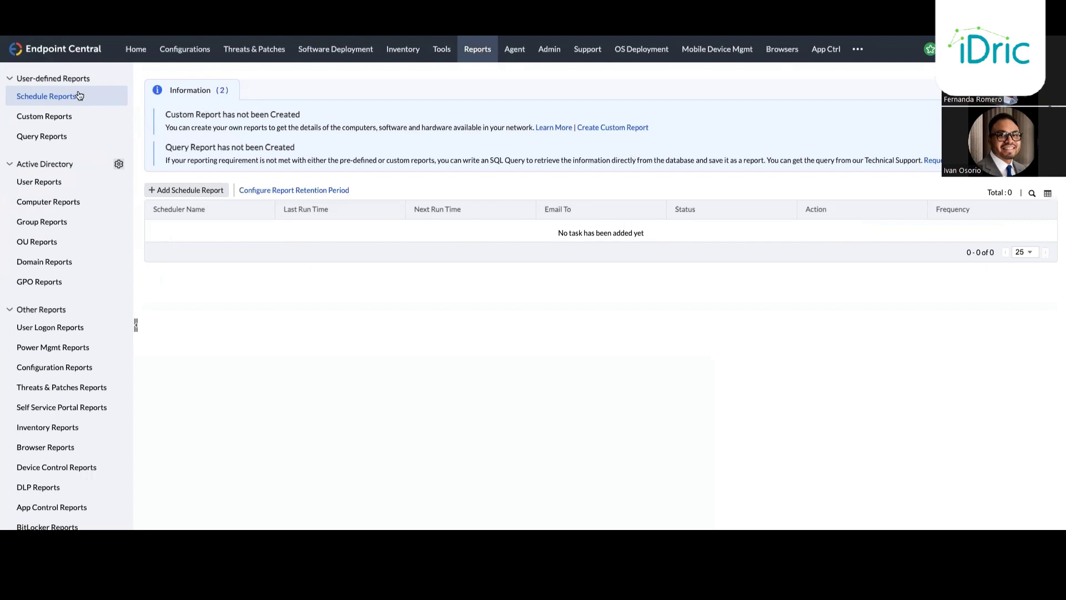
click(205, 190)
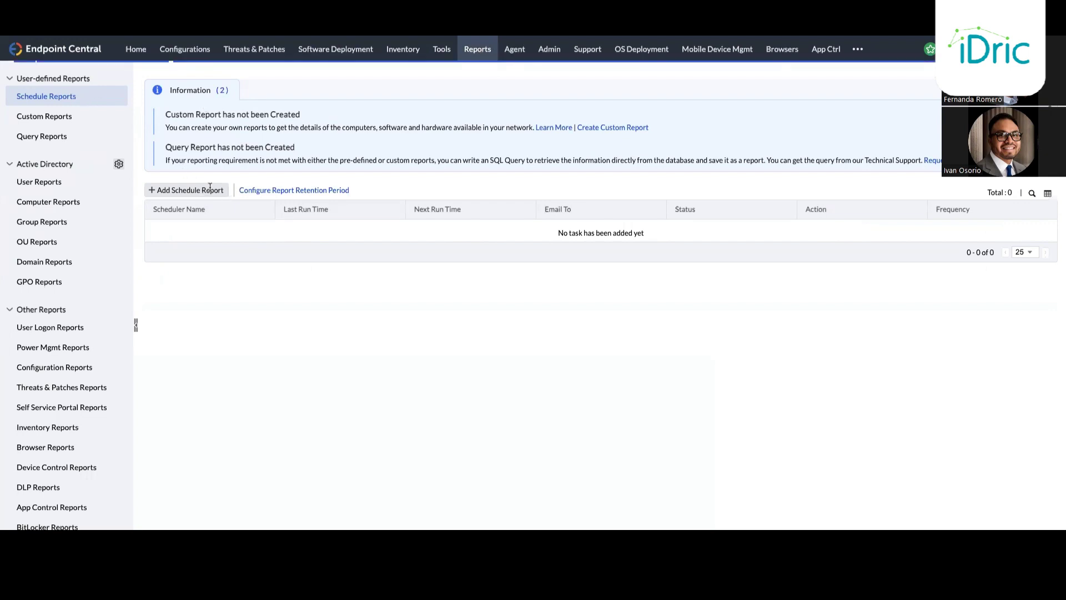
scroll(404, 295, down, 5)
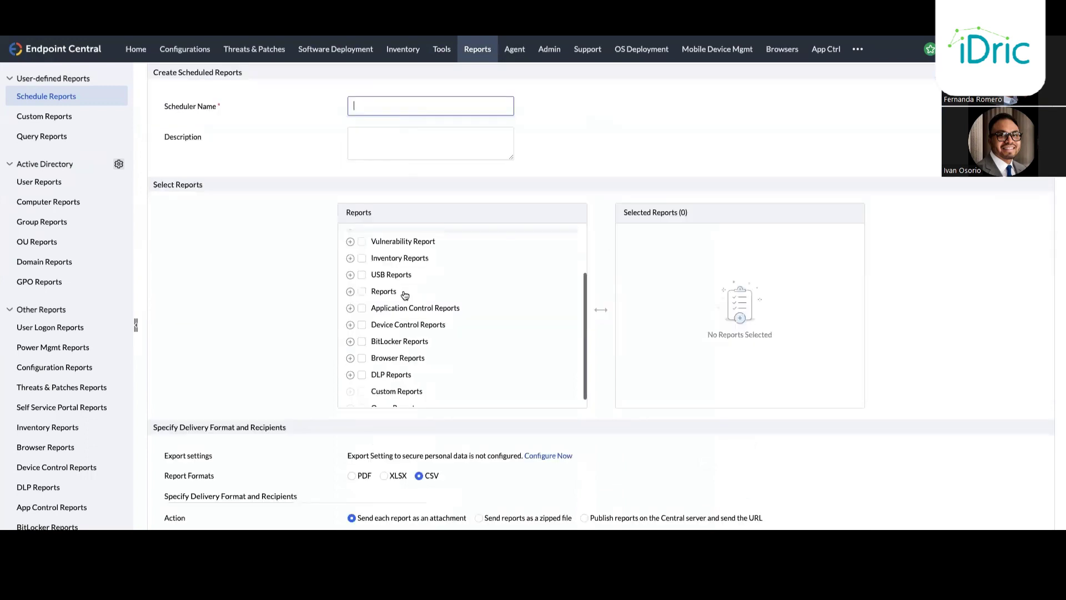
scroll(405, 296, up, 2)
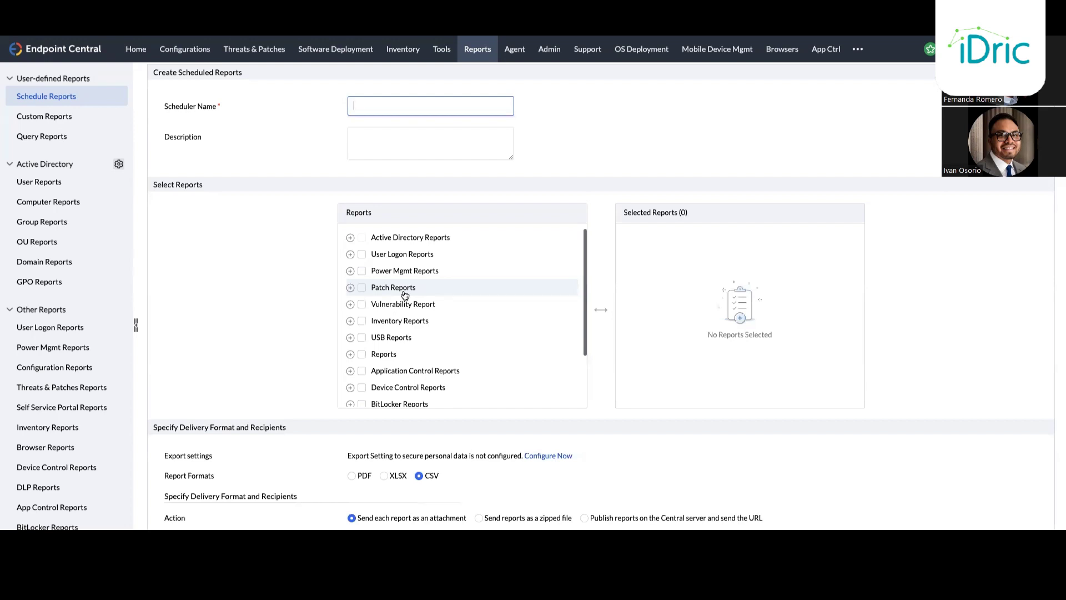
click(351, 253)
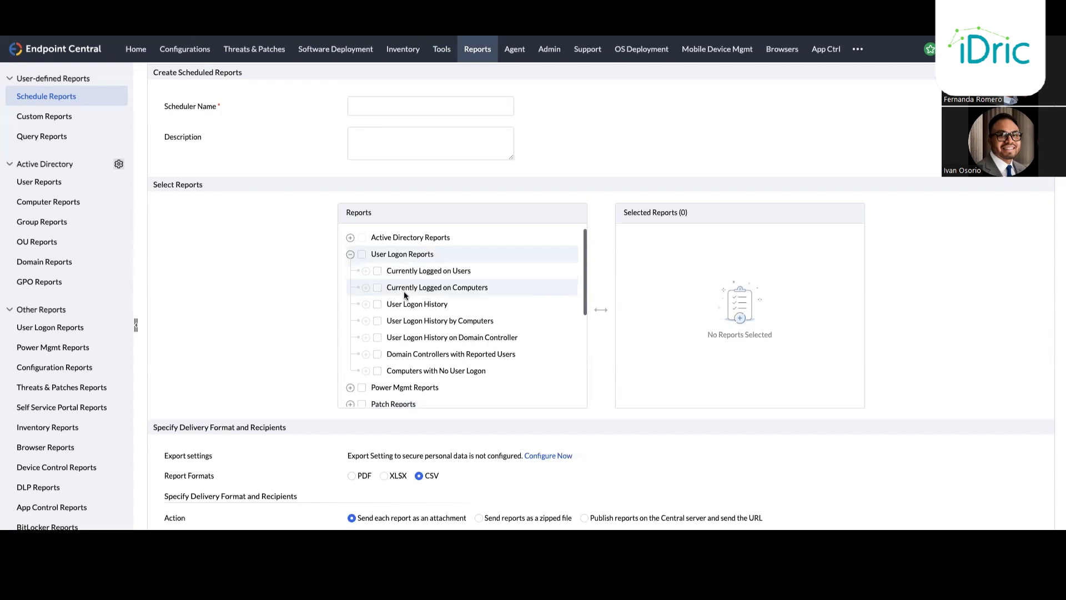